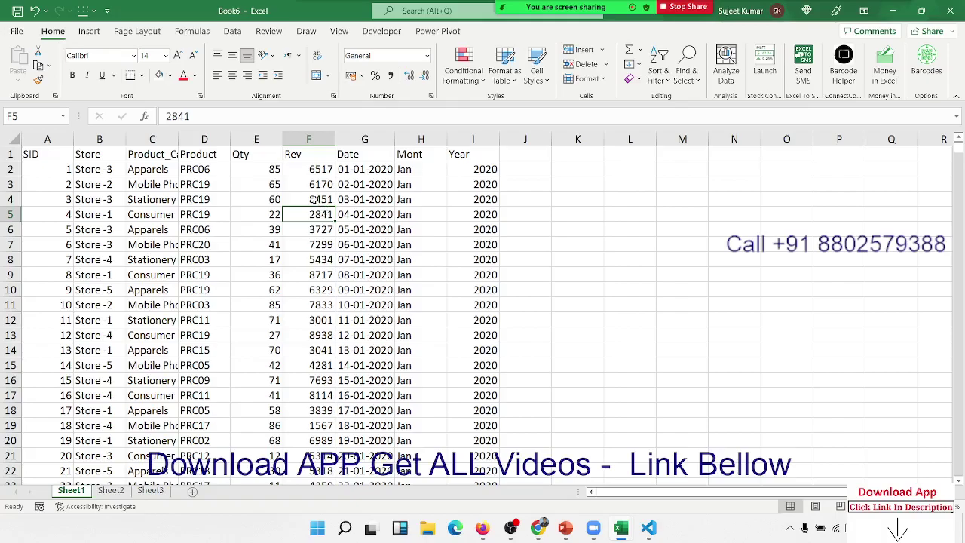
- Find the edges of the sales data by jumping through the Rev, Year and SID columns
click(314, 199)
key(ctrl+Down)
key(ctrl+Down)
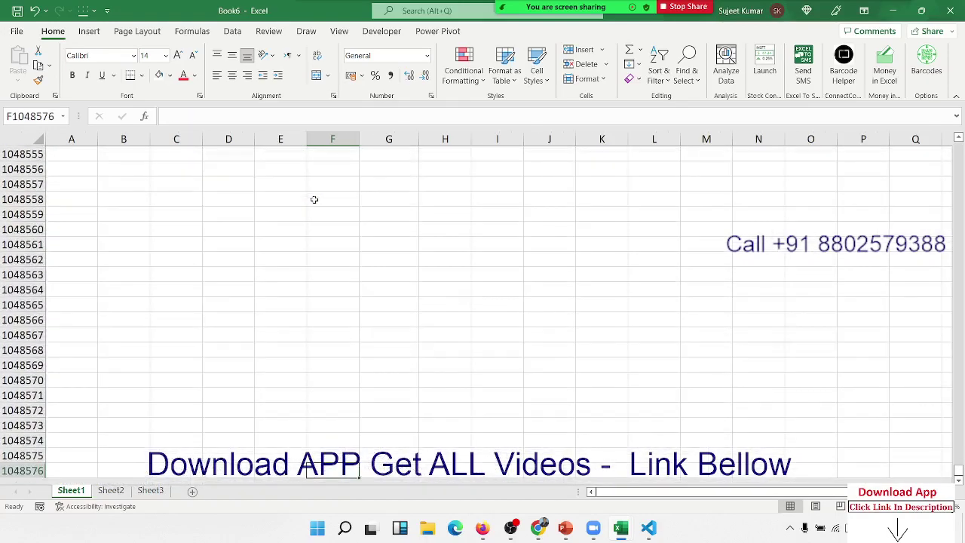
key(ctrl+Up)
key(ctrl+Up)
key(ctrl+Down)
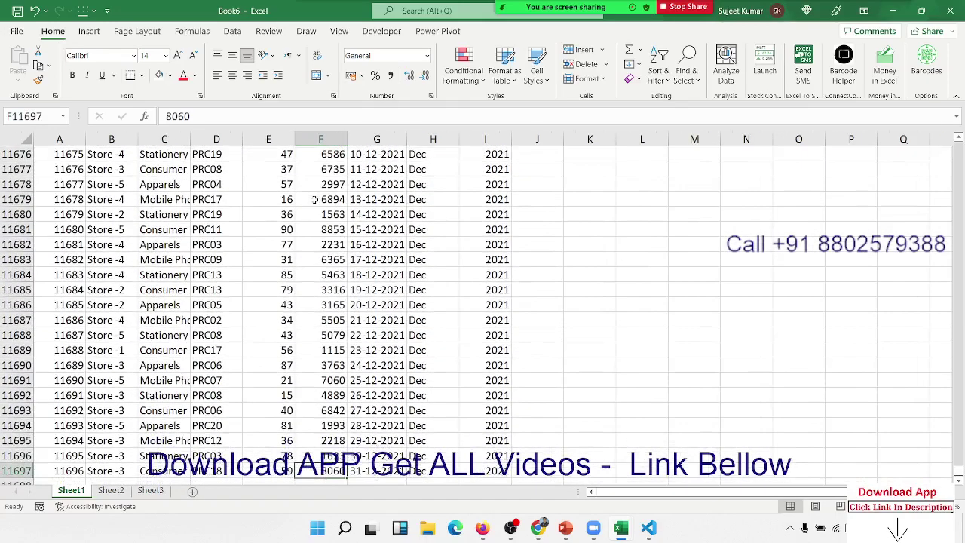
key(Down)
key(Down)
key(ctrl+Up)
key(ctrl+Up)
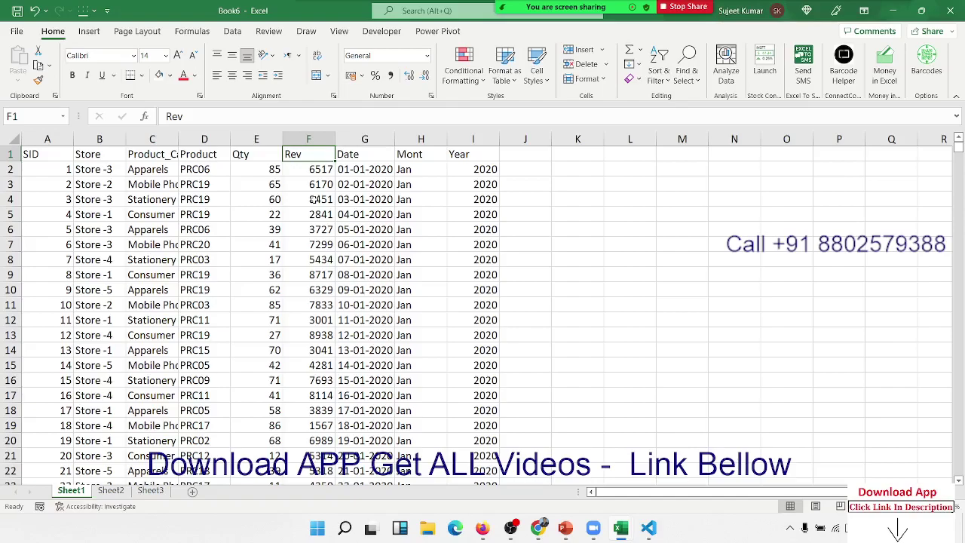
key(Down)
key(Down)
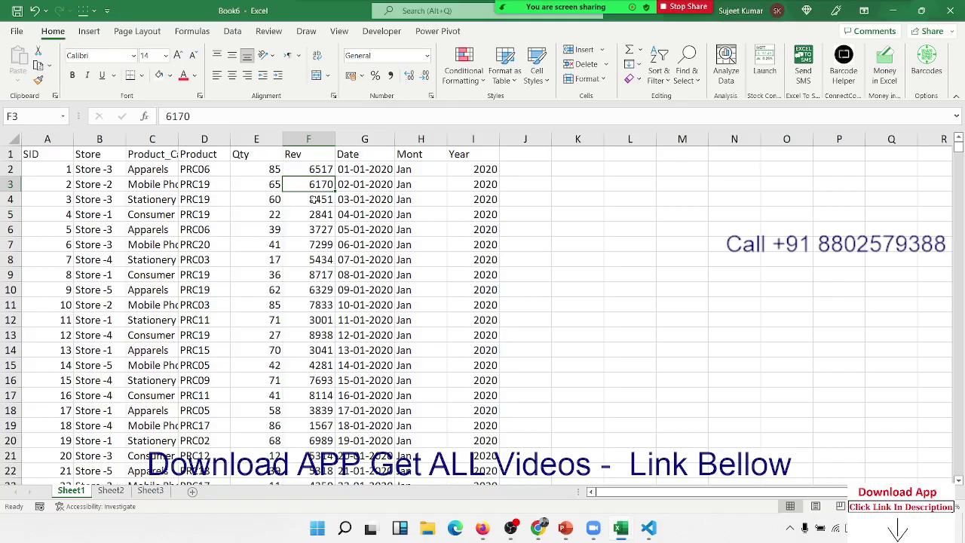
key(ctrl+Up)
key(ctrl+Left)
key(ctrl+Right)
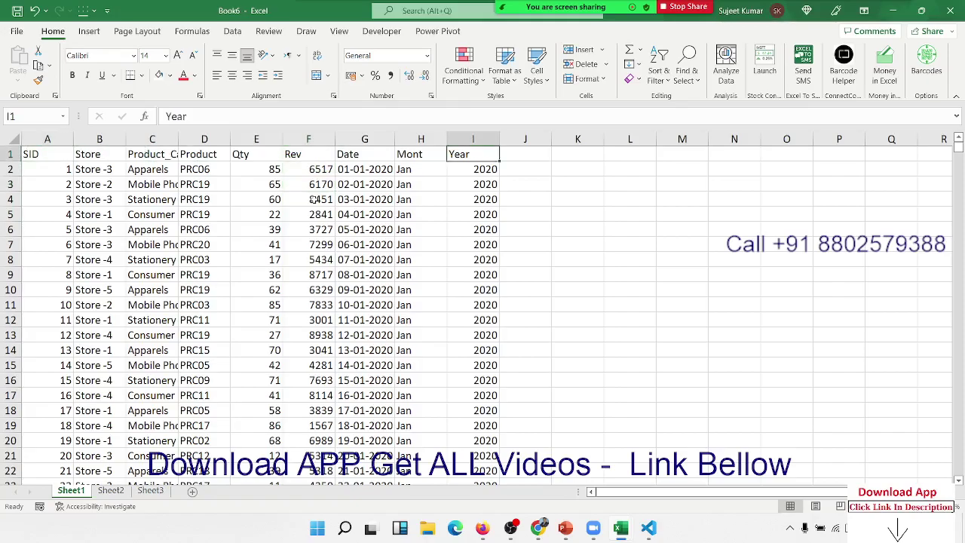
key(ctrl+Down)
key(ctrl+Left)
key(ctrl+Up)
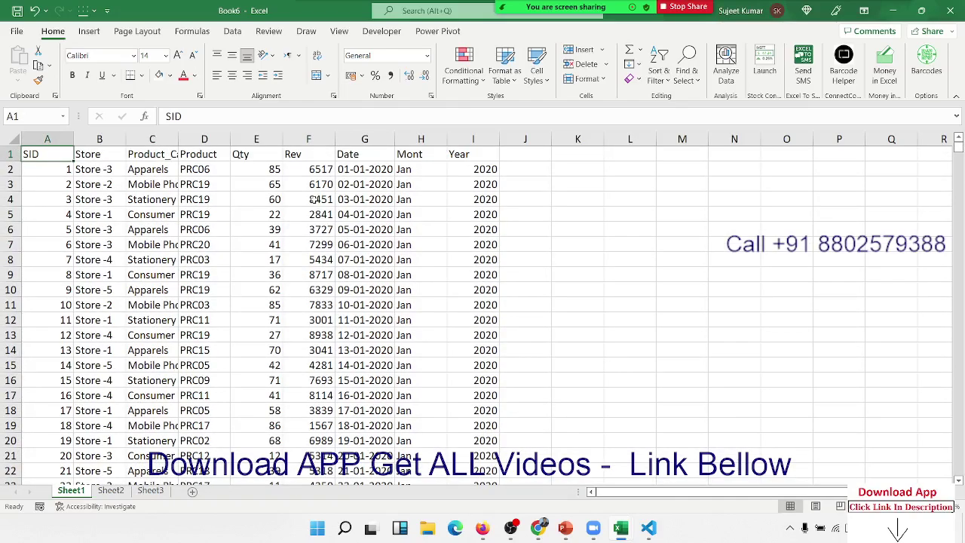
- Insert a blank row at row 16 of the sales table
key(Down)
key(Down)
key(Down)
key(Down)
key(Down)
key(Down)
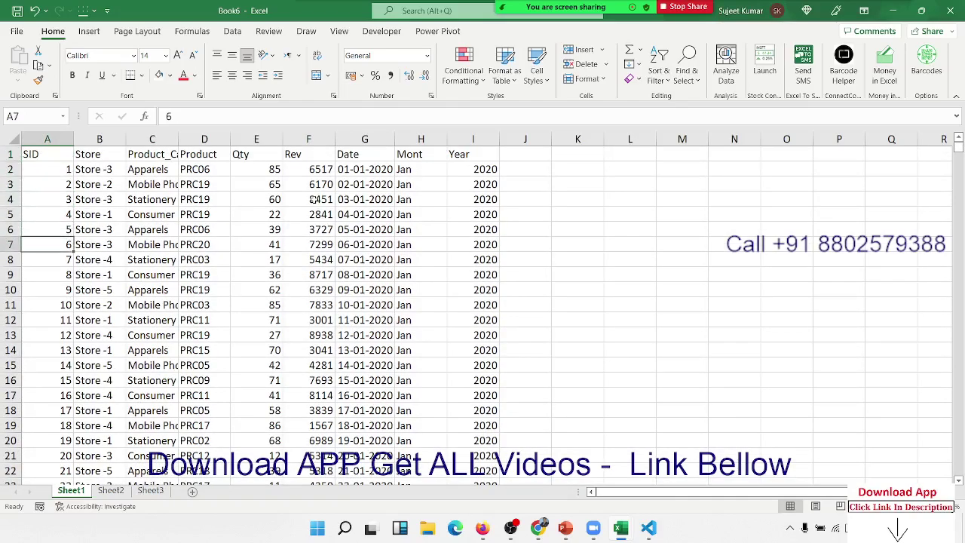
key(Up)
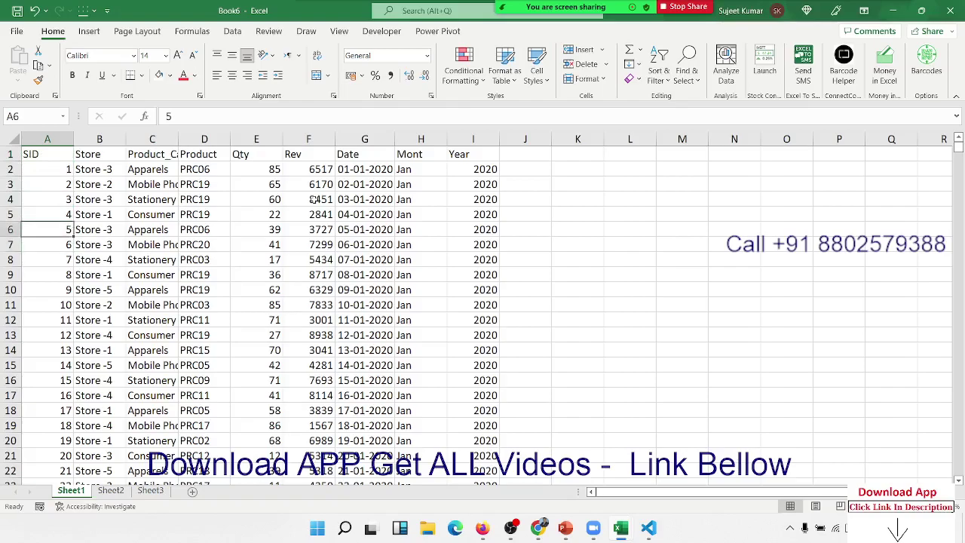
key(Up)
key(Up)
key(Up)
key(Up)
key(Up)
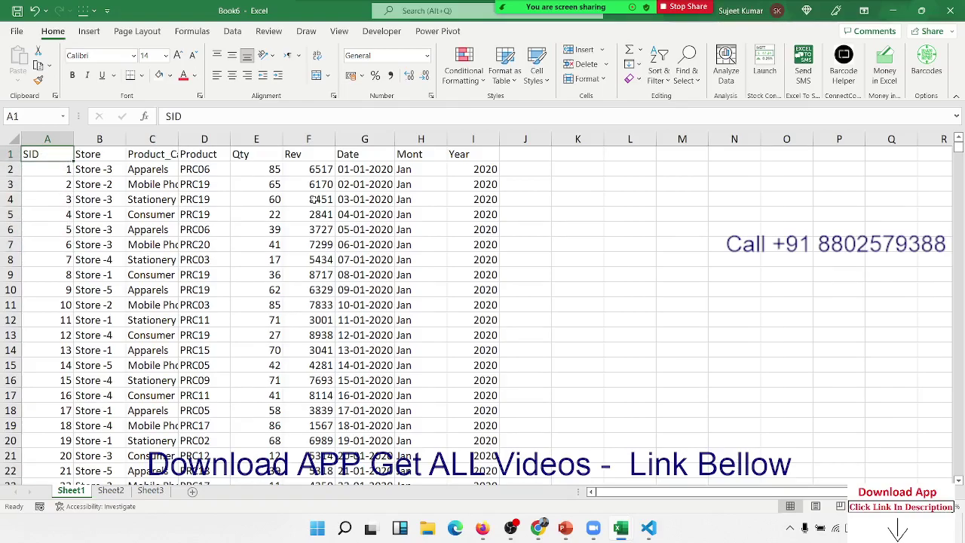
key(Down)
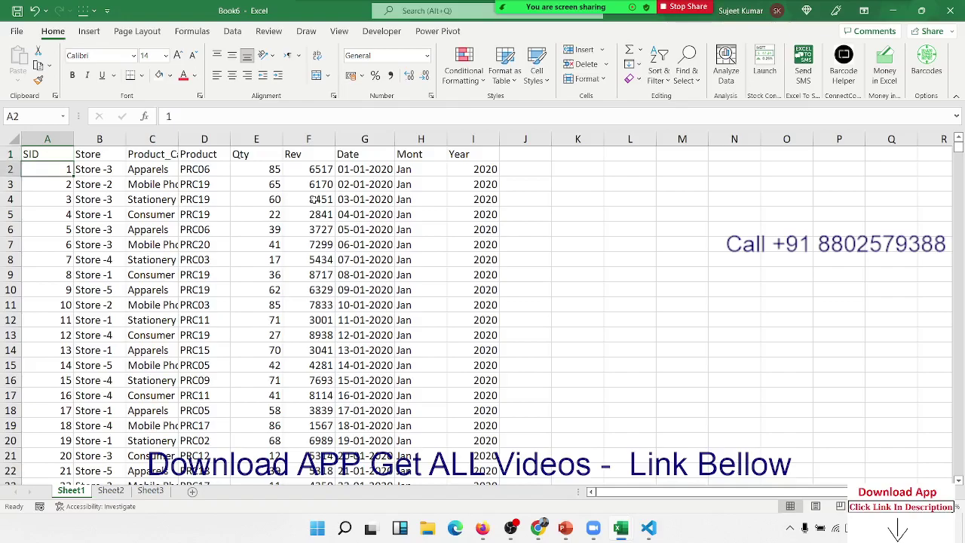
key(Up)
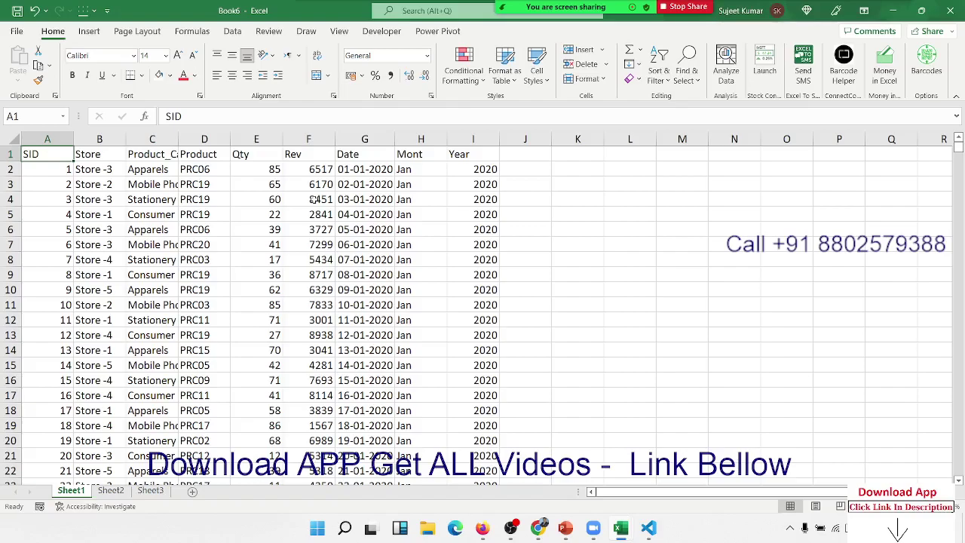
key(Down)
key(Down)
key(Down)
key(Down)
key(Down)
key(Down)
key(Down)
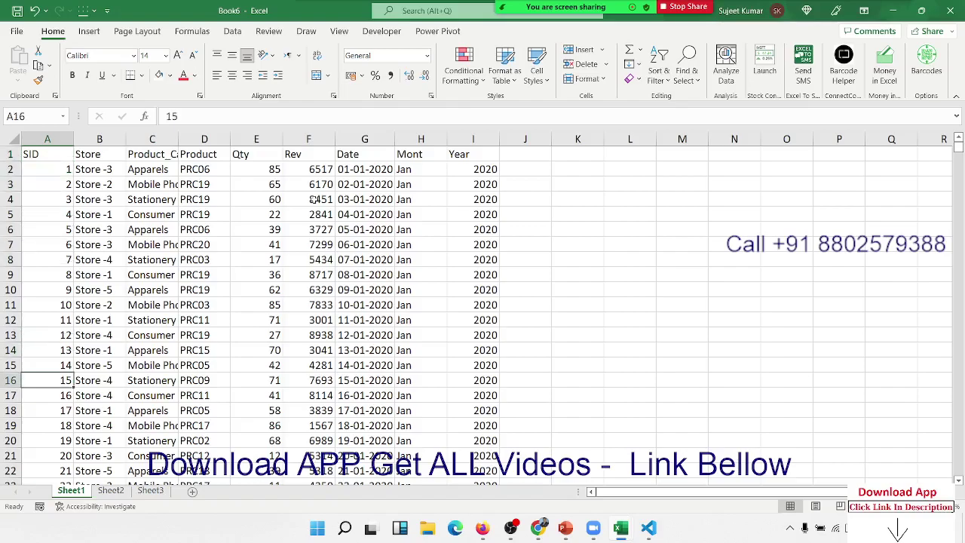
key(shift+space)
key(ctrl+plus)
- Check that the data block stops at the gap, then delete the empty row 16
key(ctrl+Home)
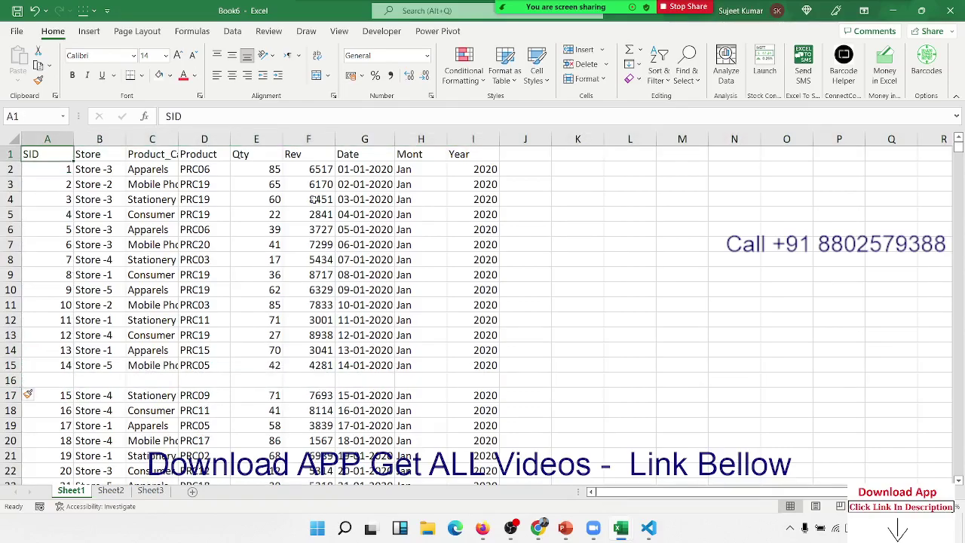
key(ctrl+a)
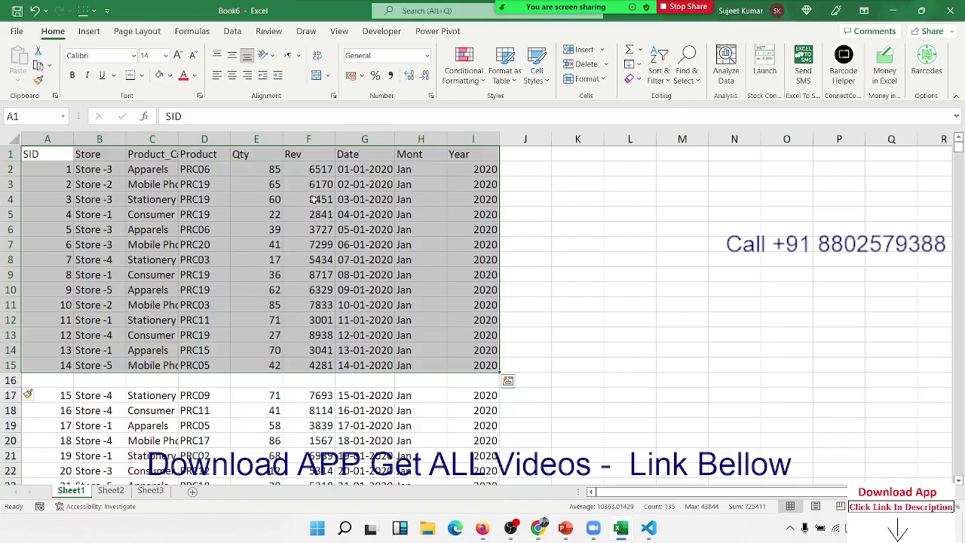
key(ctrl+Down)
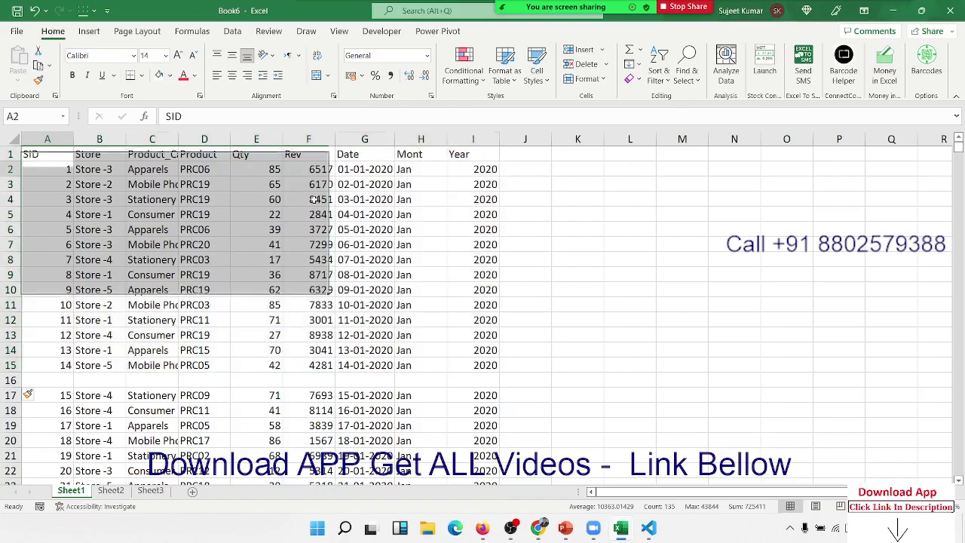
key(Down)
key(shift+space)
key(ctrl+minus)
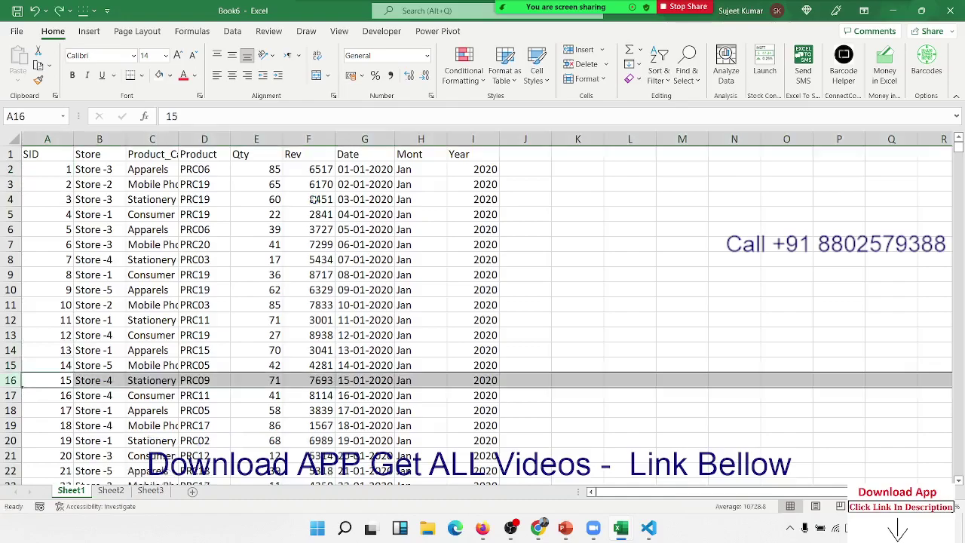
key(Up)
key(Up)
key(Up)
key(Up)
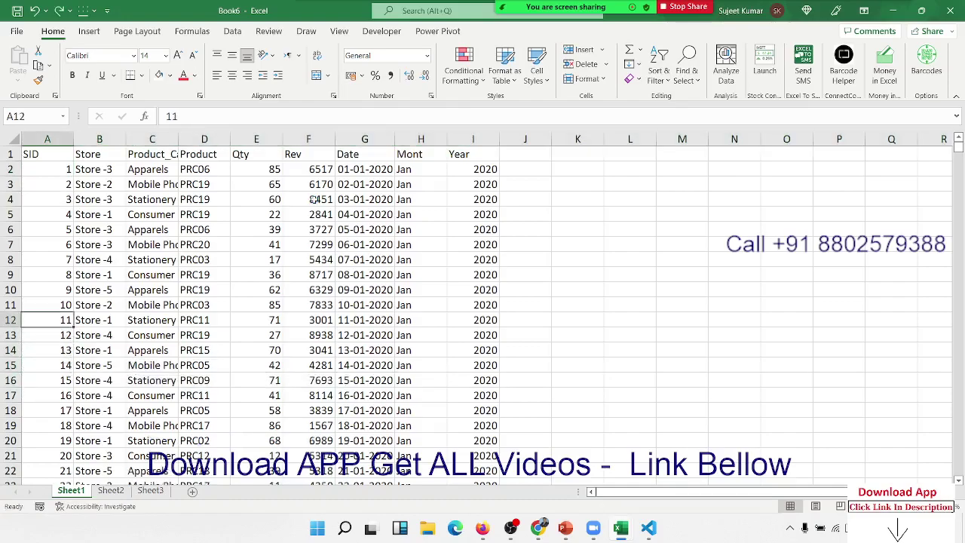
key(Up)
key(Up)
key(Up)
key(Up)
key(Up)
key(Up)
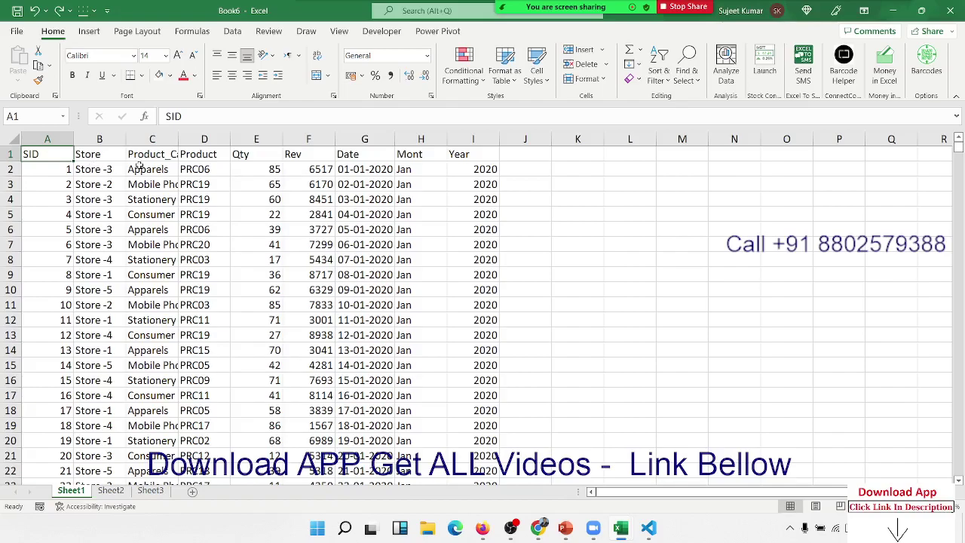
- Jump to the last SID row and scroll to inspect the end of the table
key(ctrl+Down)
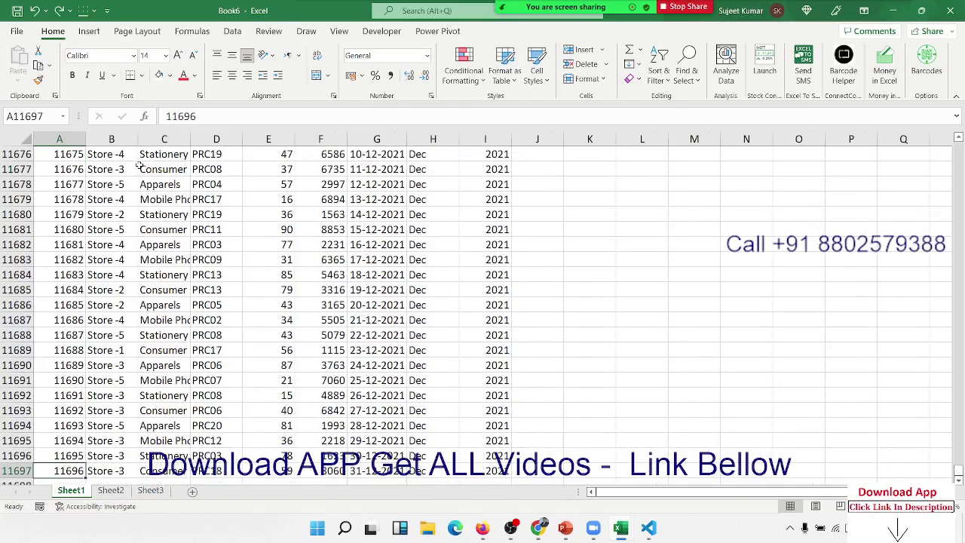
scroll(97, 320, down, 3)
scroll(97, 318, down, 3)
scroll(97, 320, up, 3)
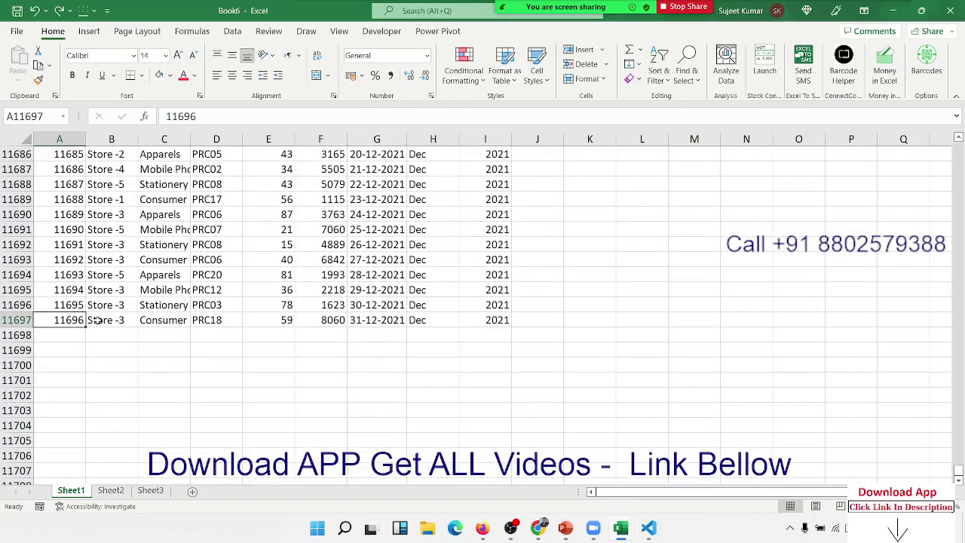
scroll(96, 321, up, 3)
scroll(96, 321, down, 3)
- Delete the SID value 10 from cell A11
key(ctrl+Up)
key(Down)
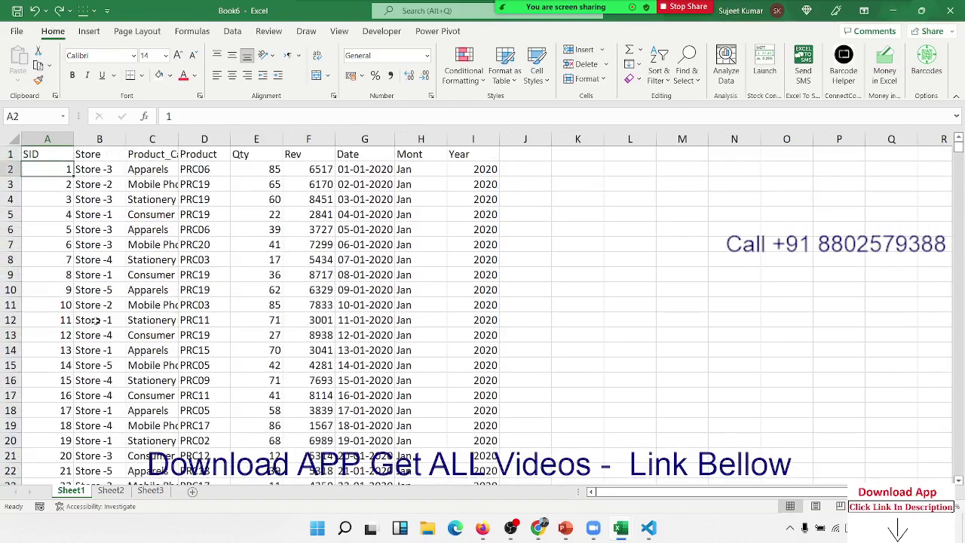
key(Down)
key(Down)
key(Down)
key(Down)
key(Down)
key(Delete)
- Confirm that jumping down column A now stops at A10, just above the empty A11
key(Up)
key(ctrl+Up)
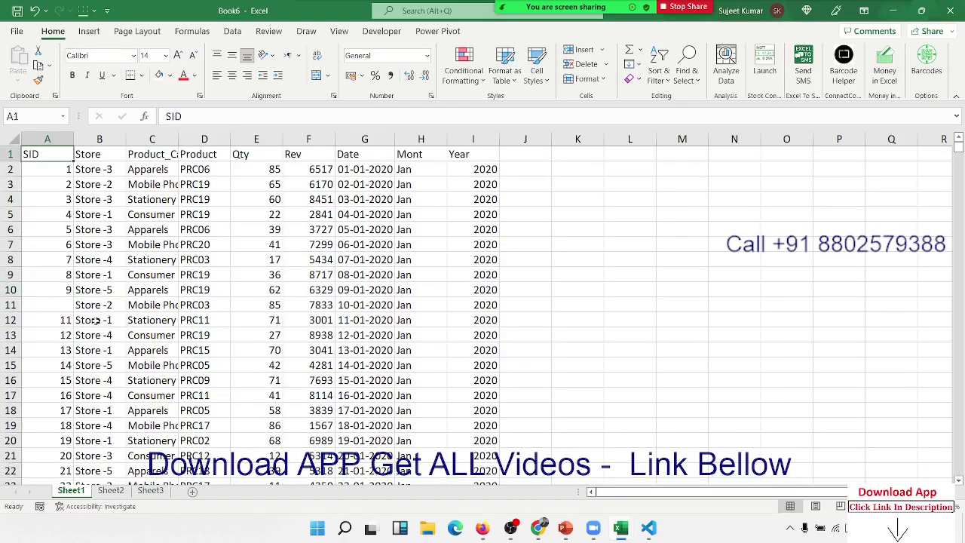
key(ctrl+Down)
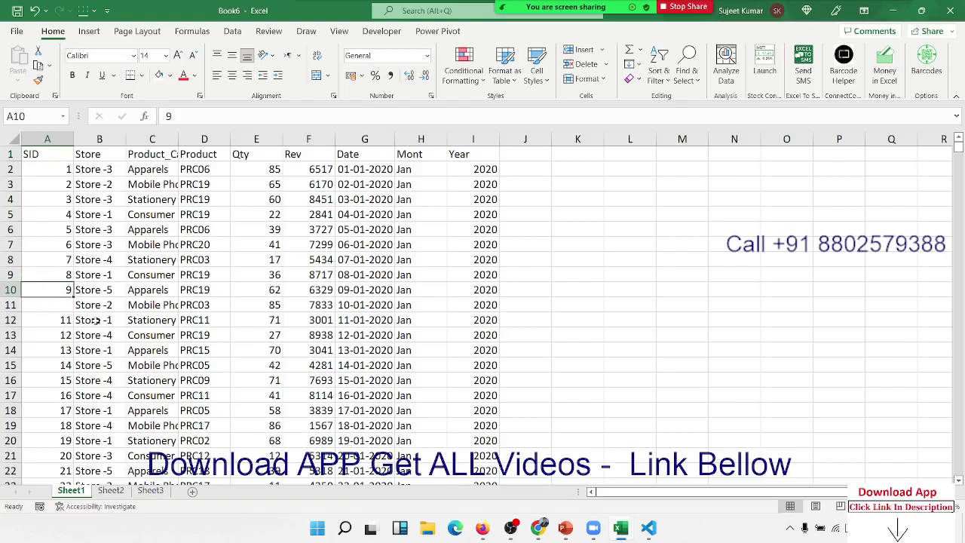
key(Down)
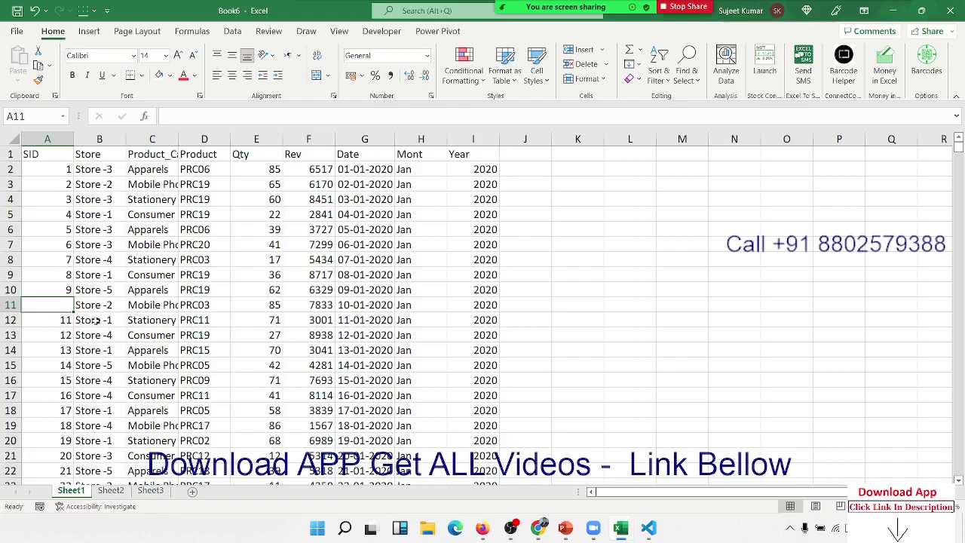
- Undo the deletion so A11 shows SID 10 again, then return to the SID header
key(ctrl+z)
key(ctrl+Up)
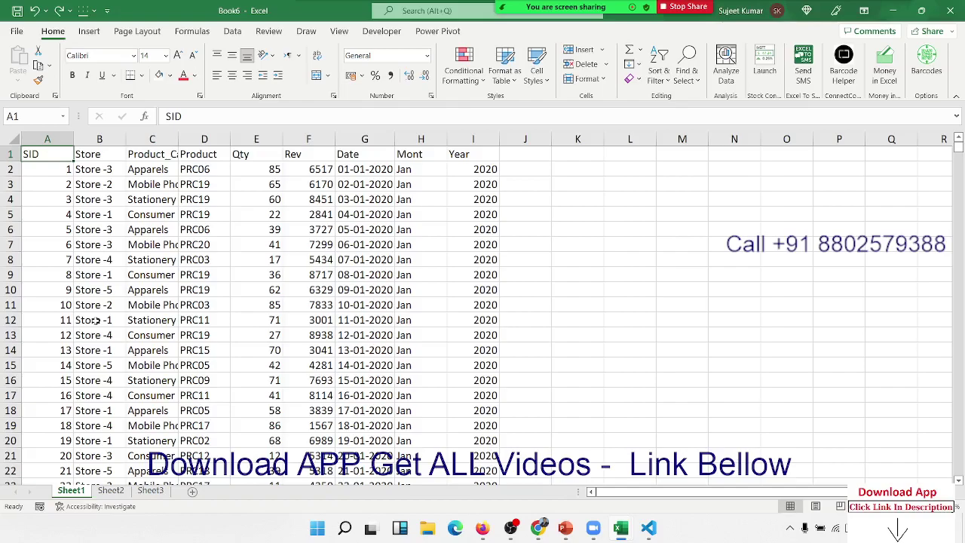
- Sort the sales table by Qty from largest to smallest
key(Right)
key(Right)
key(Right)
key(Right)
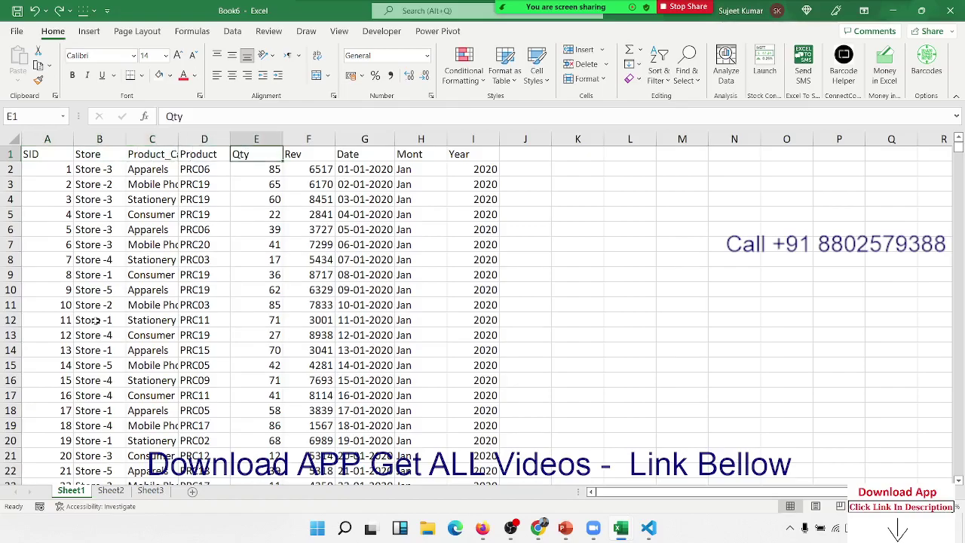
key(Down)
key(Down)
key(Down)
key(ctrl+Up)
click(667, 83)
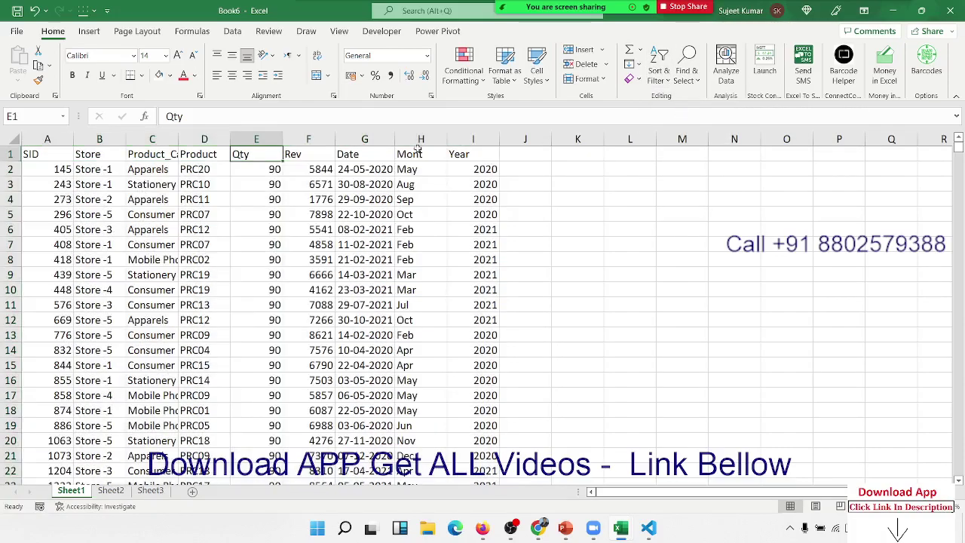
- Undo the Qty sort to bring back the original SID order starting at 1
click(270, 169)
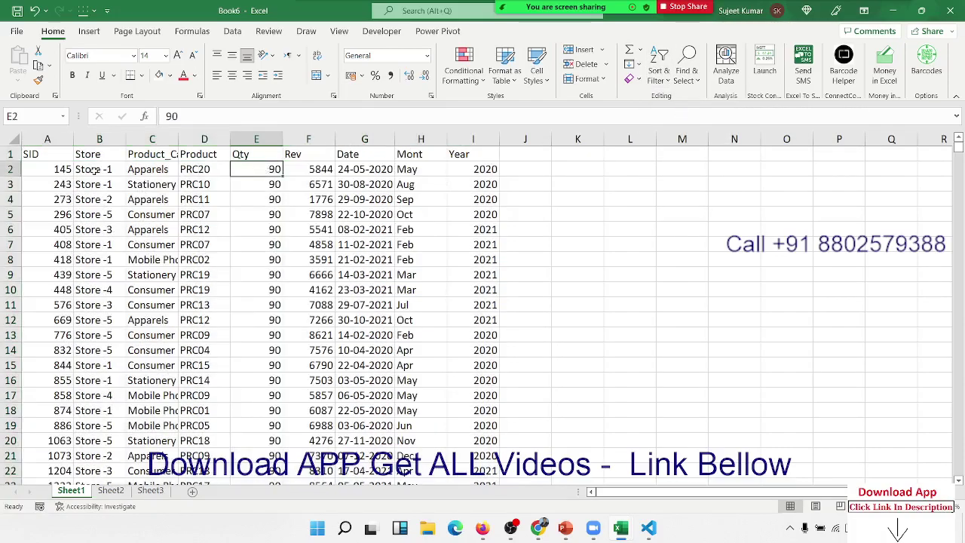
mouse_move(59, 152)
mouse_down()
mouse_move(307, 165)
mouse_move(459, 277)
mouse_up()
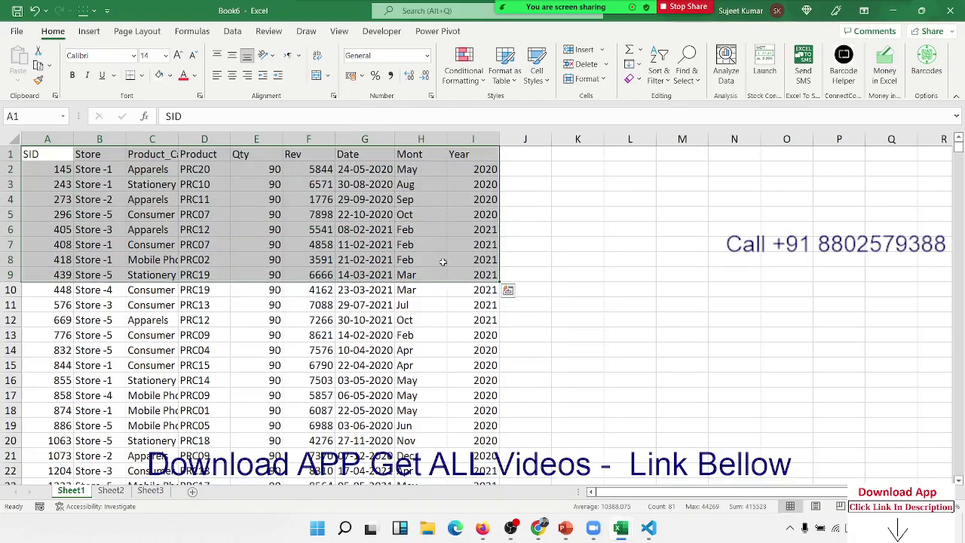
click(319, 201)
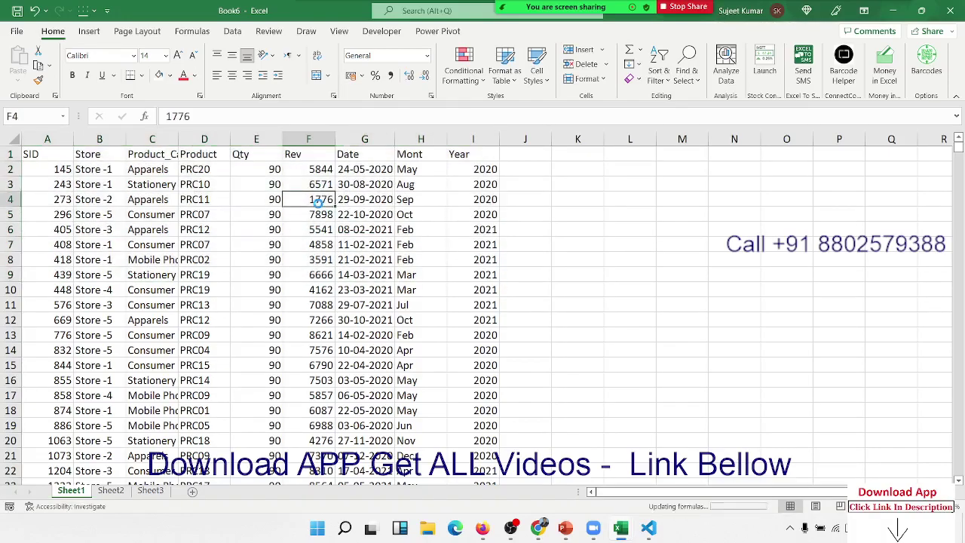
key(ctrl+z)
click(188, 171)
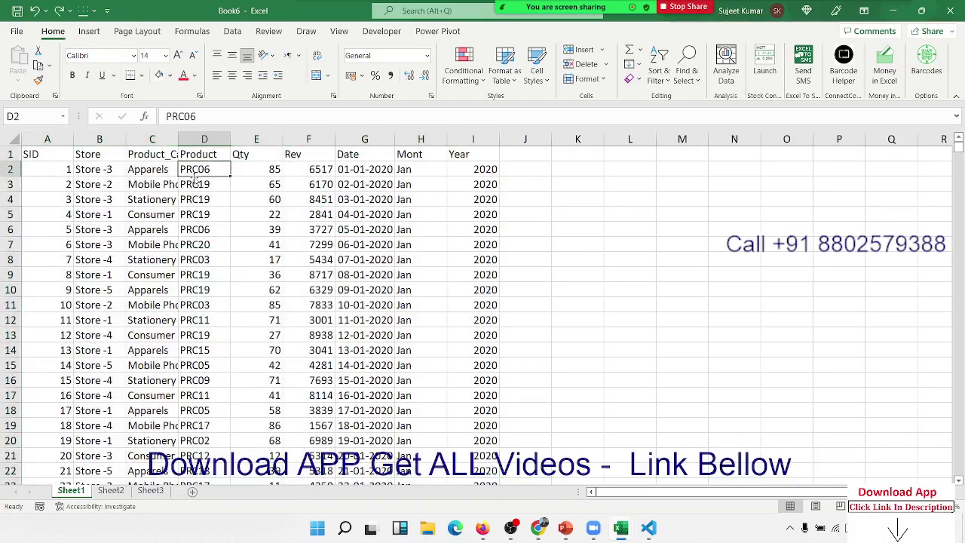
- Sort the table A to Z on the Mont header
drag(432, 173, 430, 306)
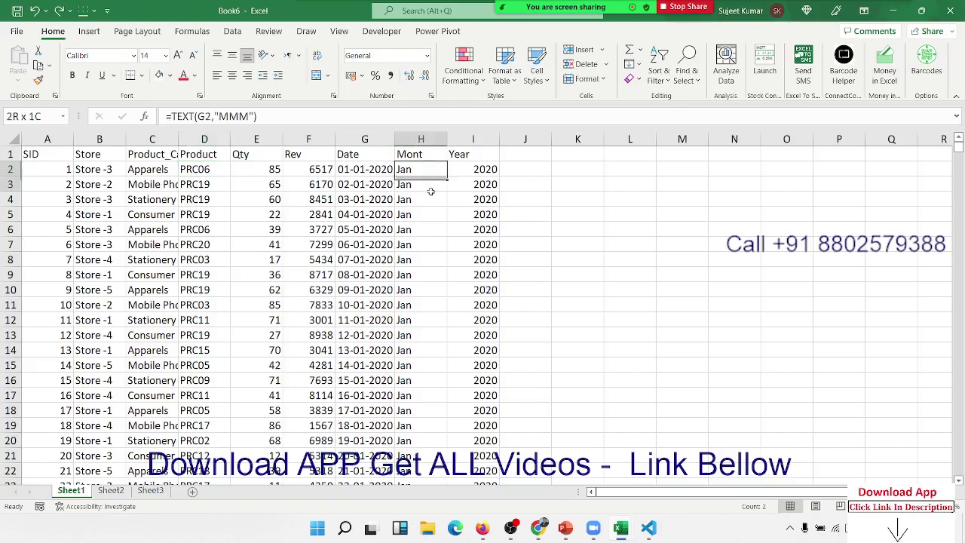
click(415, 155)
click(657, 80)
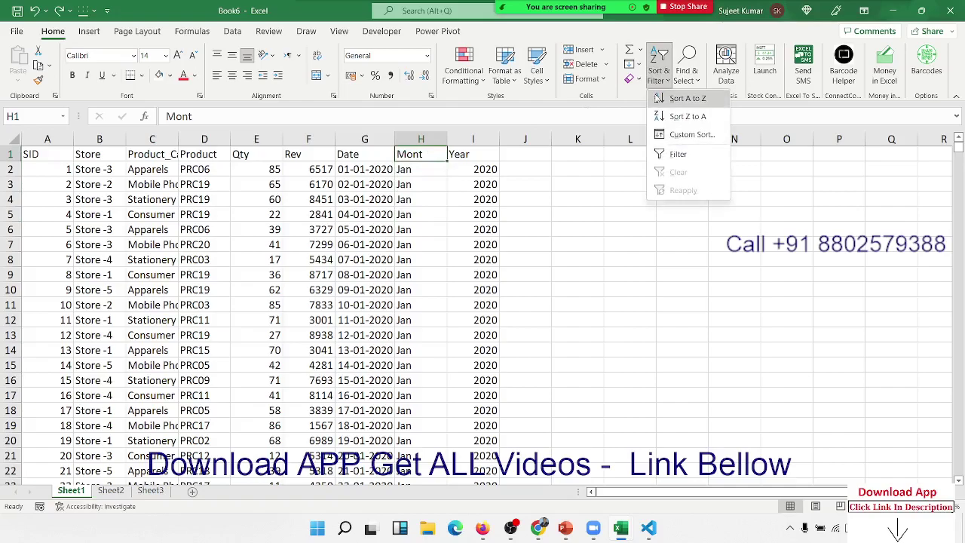
click(681, 98)
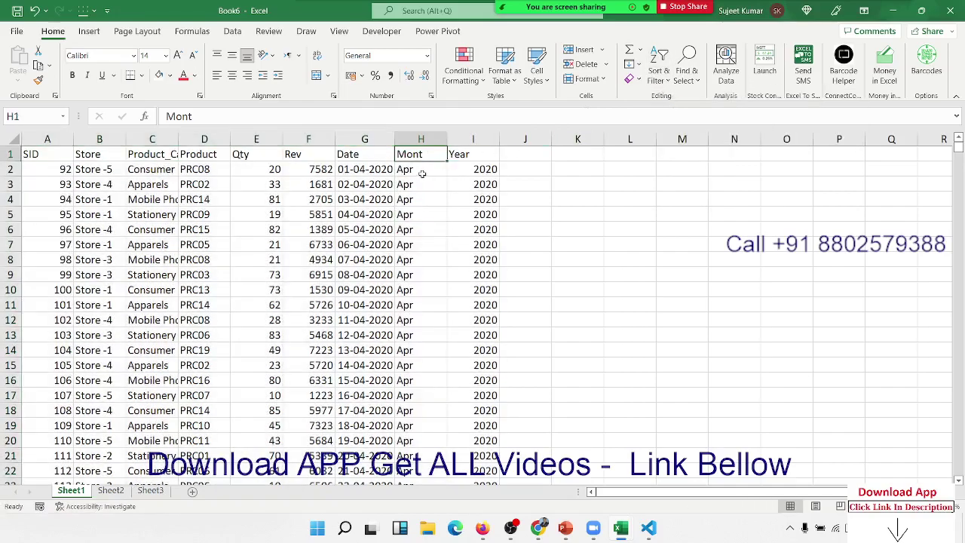
- Scroll and page through the month column to check that the Apr rows now come first
drag(423, 173, 415, 310)
scroll(415, 396, down, 20)
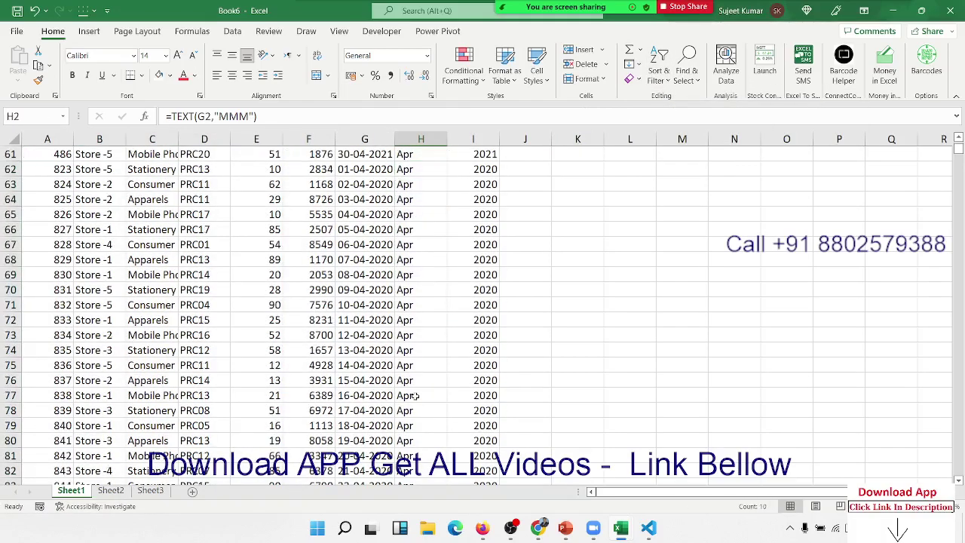
scroll(415, 396, down, 16)
scroll(414, 396, down, 7)
scroll(415, 396, down, 20)
scroll(415, 396, down, 13)
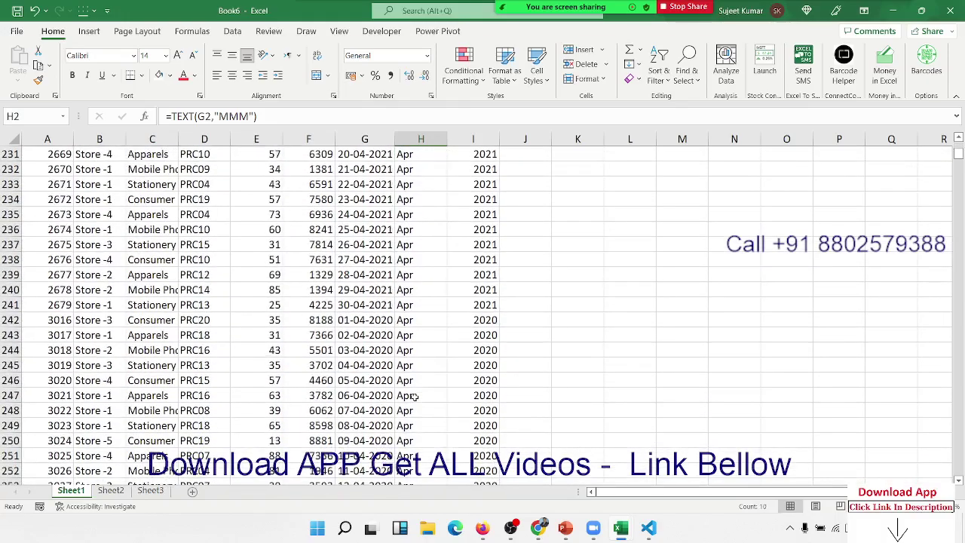
scroll(415, 396, up, 17)
scroll(415, 396, up, 20)
scroll(414, 397, up, 20)
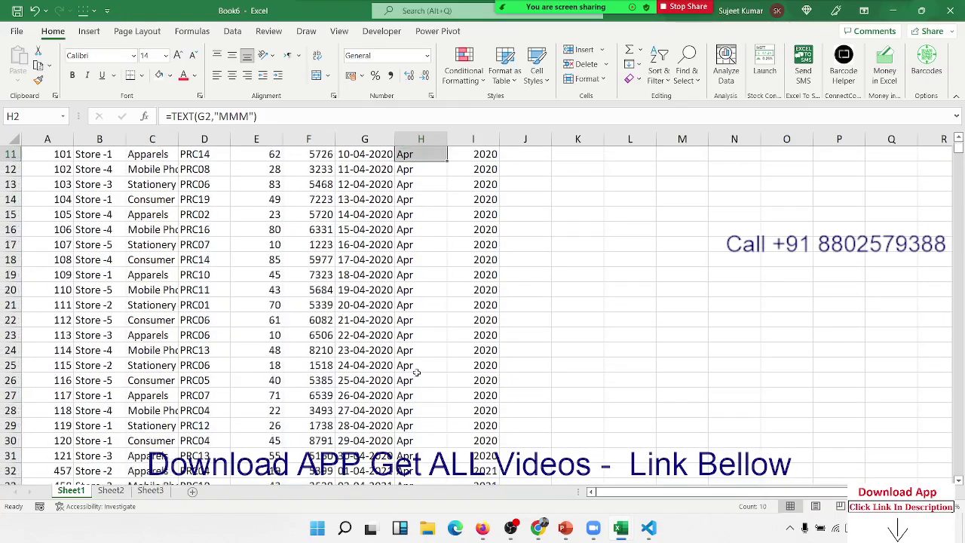
scroll(415, 377, up, 4)
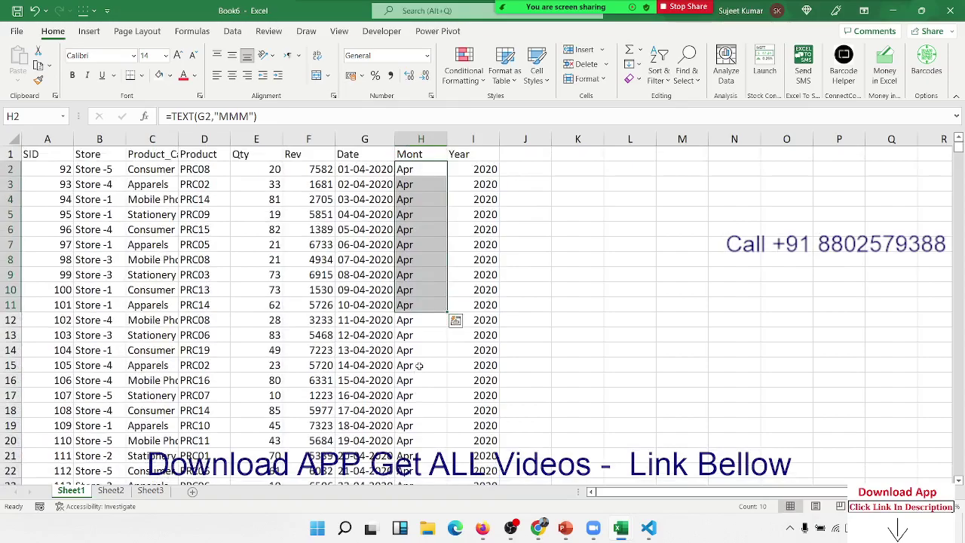
key(Page_Down)
key(Page_Down)
key(Page_Down)
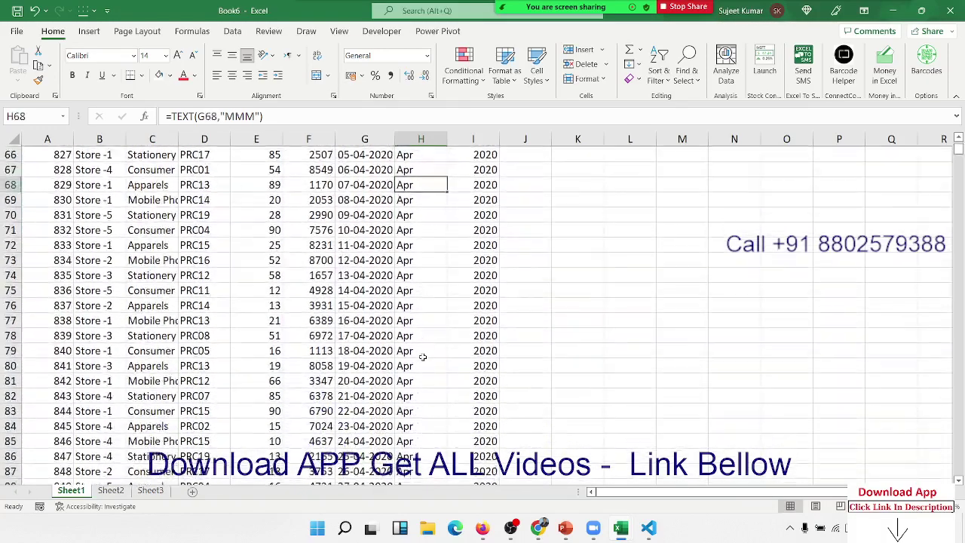
key(Page_Down)
key(Page_Down)
key(Page_Down)
key(Page_Down)
key(Page_Down)
key(Page_Down)
key(Page_Down)
key(Page_Down)
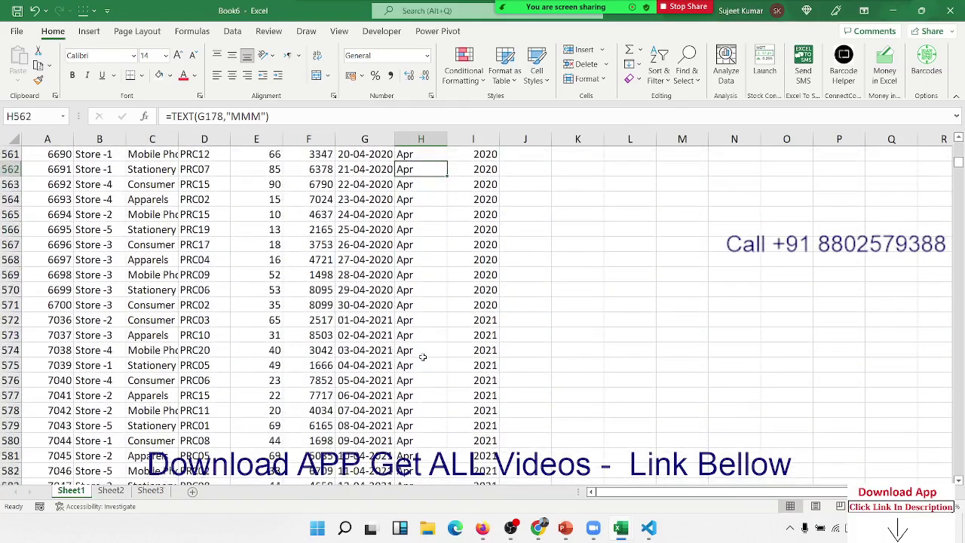
key(Page_Down)
key(Page_Down)
key(Page_Down)
key(ctrl+Up)
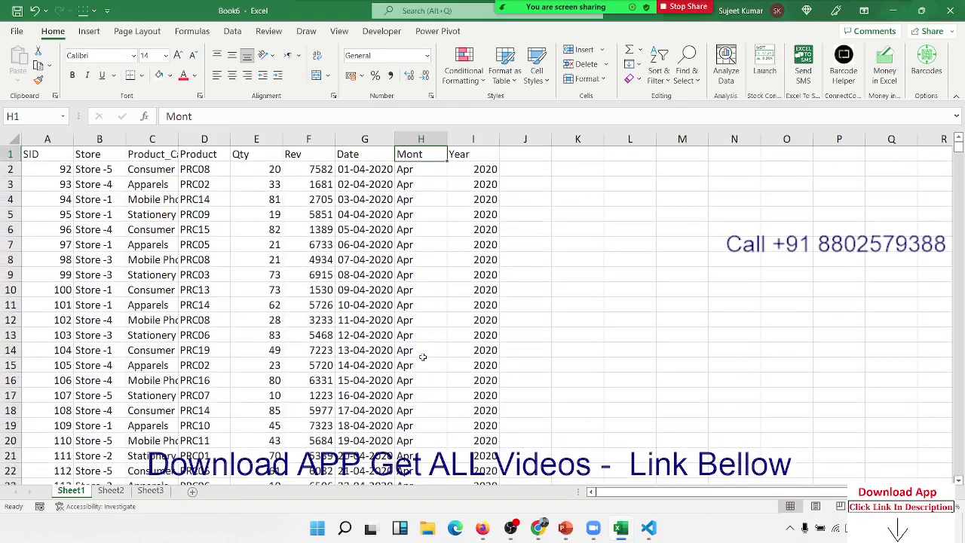
- Custom-sort the Mont column using the Jan, Feb, Mar… custom list order
click(656, 79)
click(683, 135)
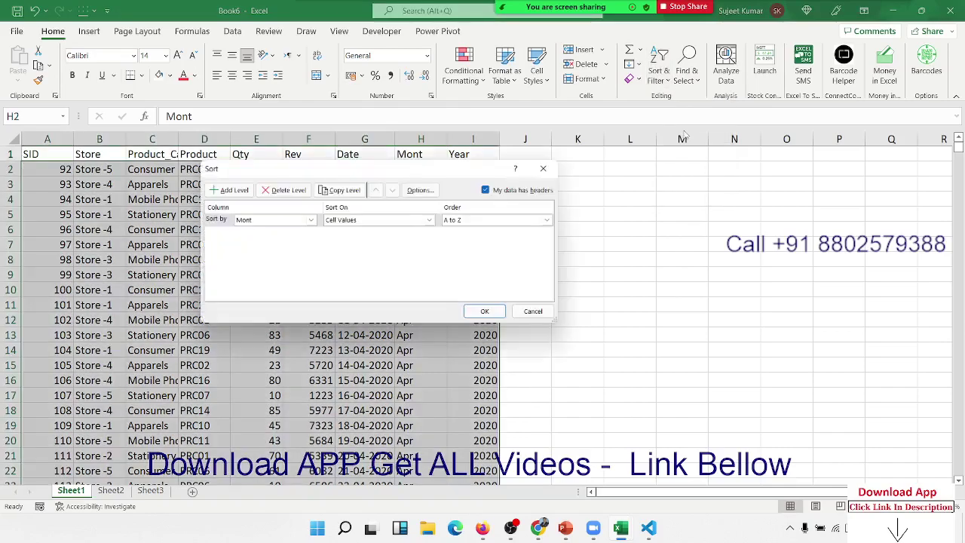
click(498, 222)
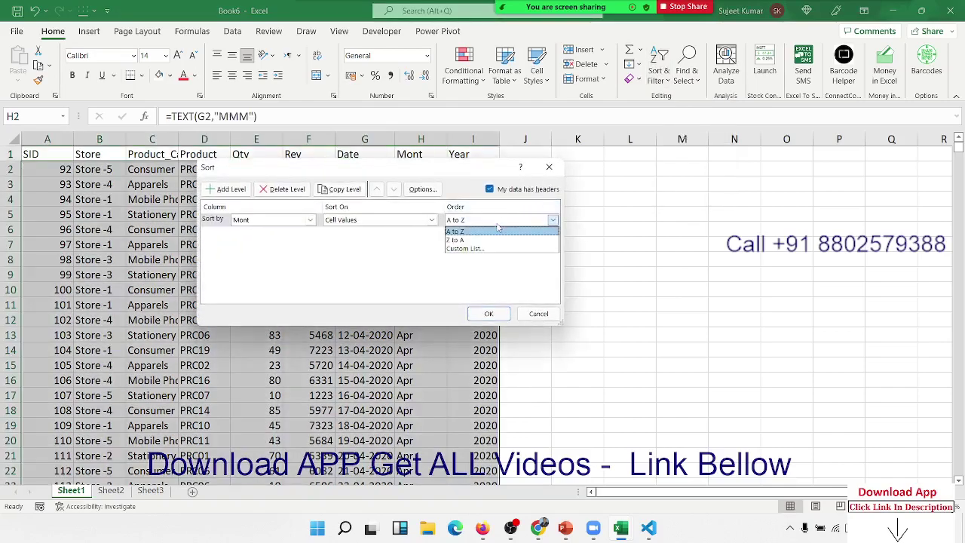
click(486, 248)
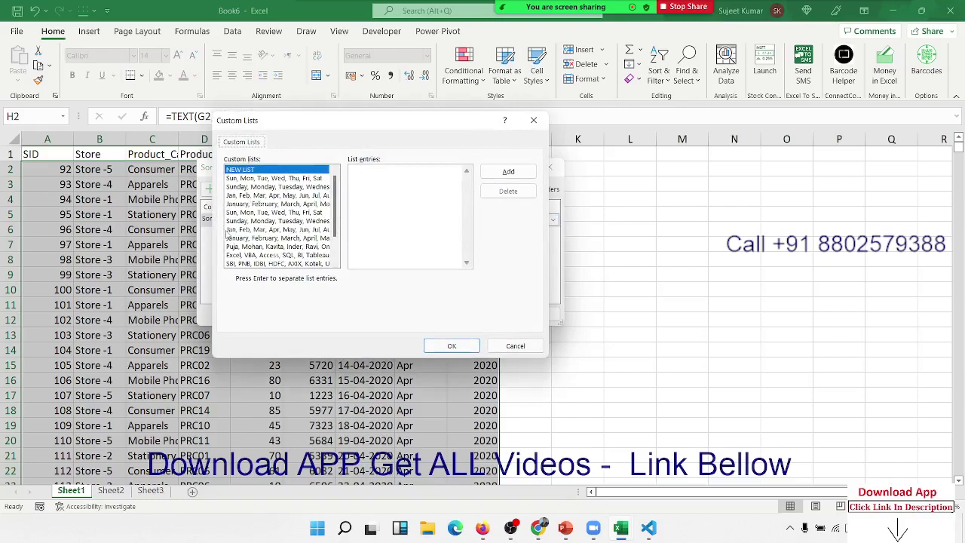
click(228, 231)
drag(284, 125, 399, 125)
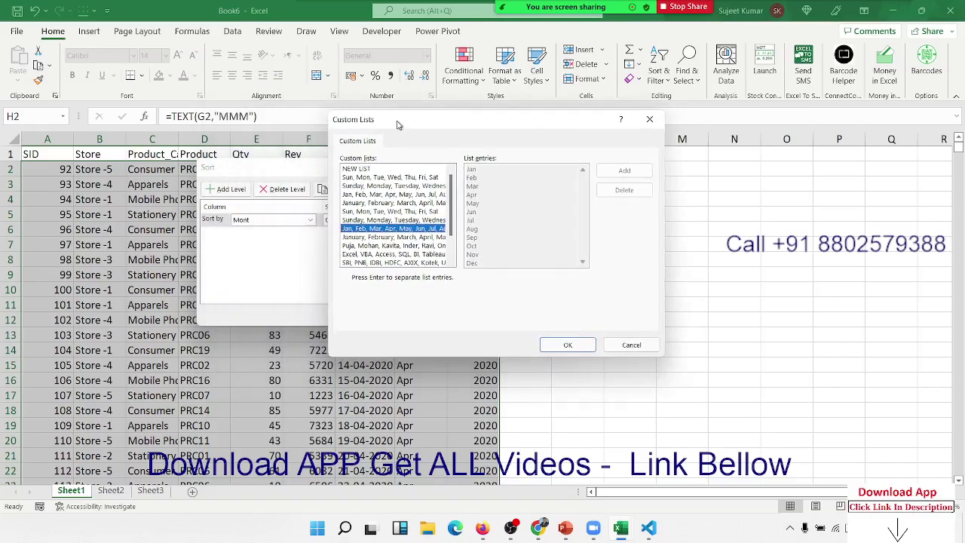
click(568, 346)
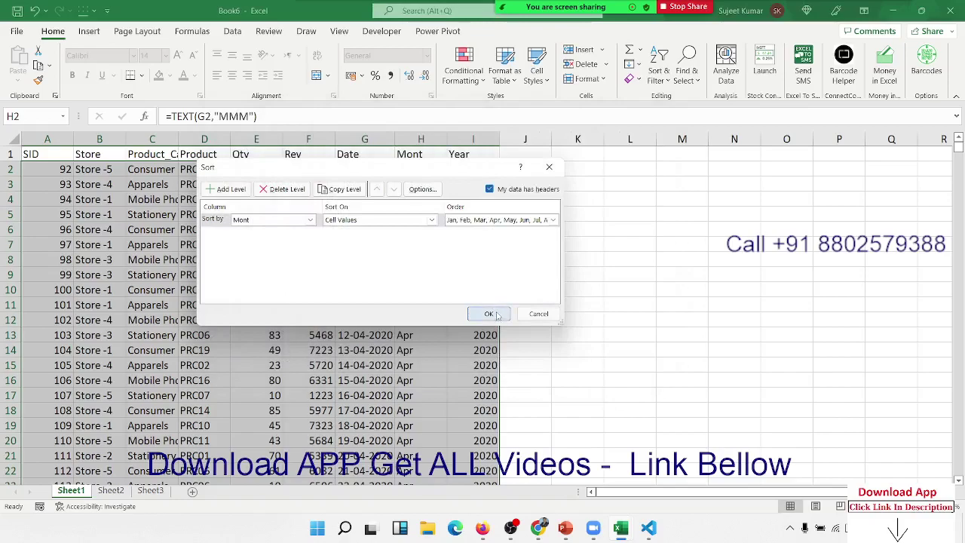
click(494, 313)
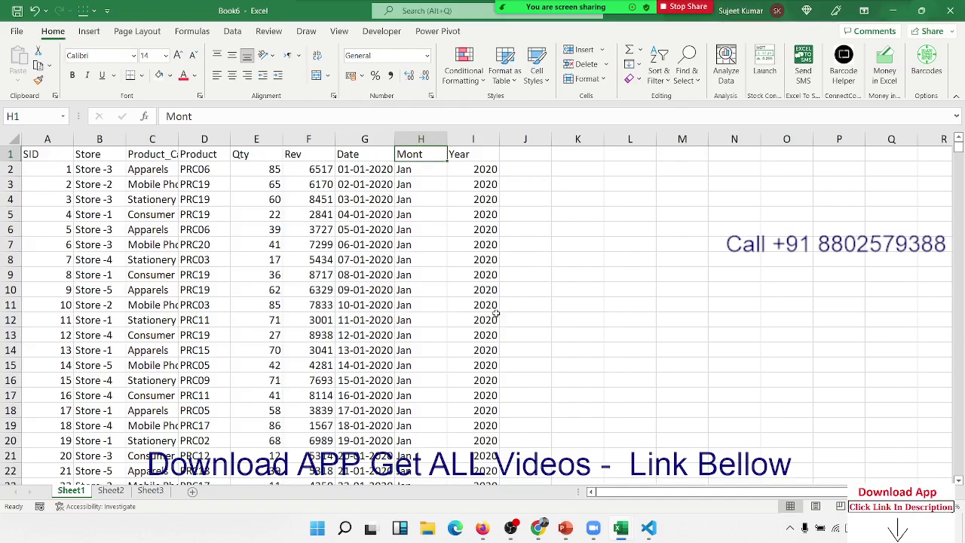
- Reopen Custom Sort, browse the custom lists, keep month order and open the Sort Options
click(659, 75)
click(682, 131)
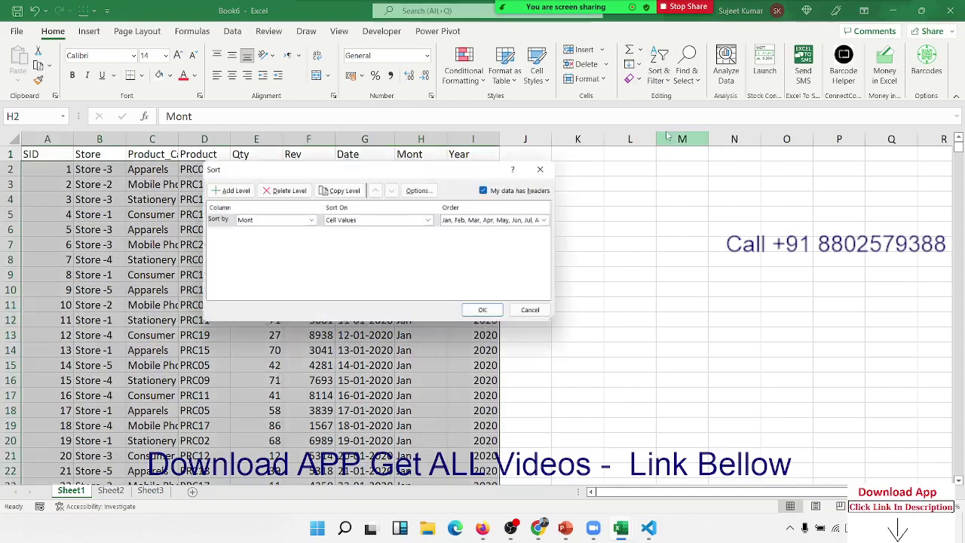
click(462, 219)
click(468, 256)
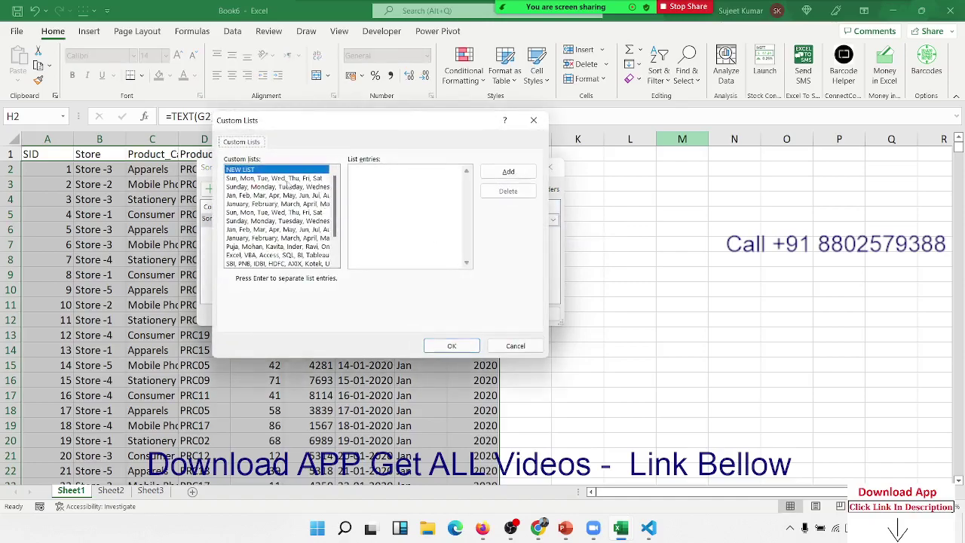
click(360, 179)
click(311, 246)
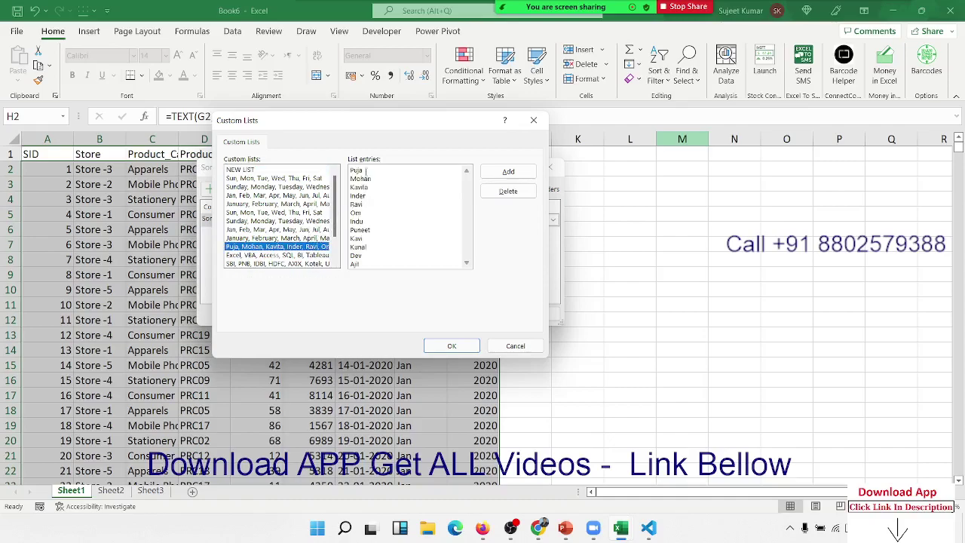
click(371, 171)
key(Return)
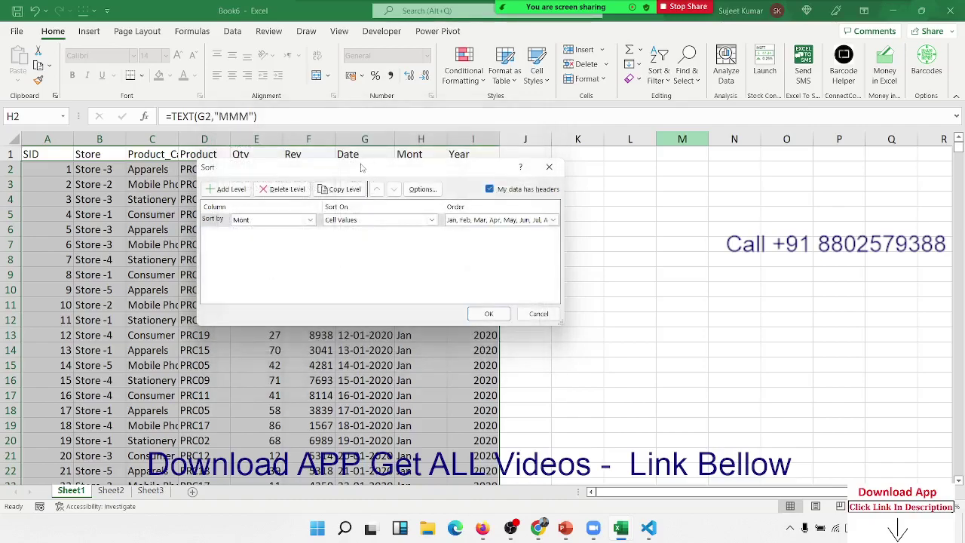
drag(362, 166, 524, 184)
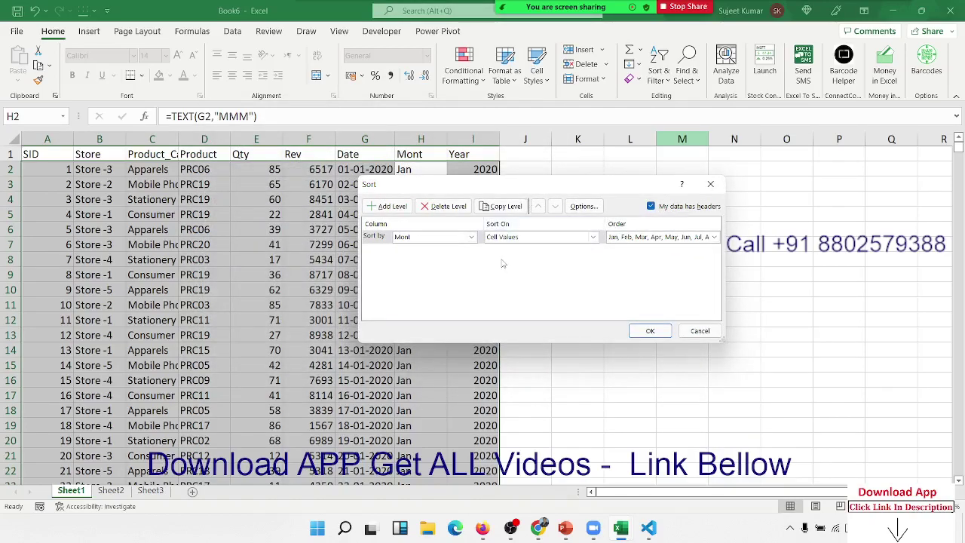
click(584, 207)
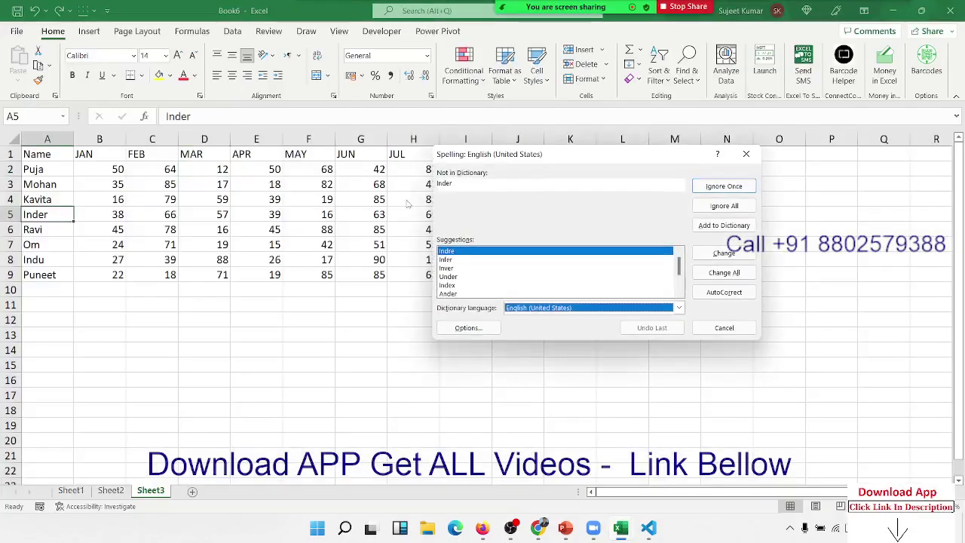
- Close the Spelling dialog over the Sheet3 score table
click(746, 154)
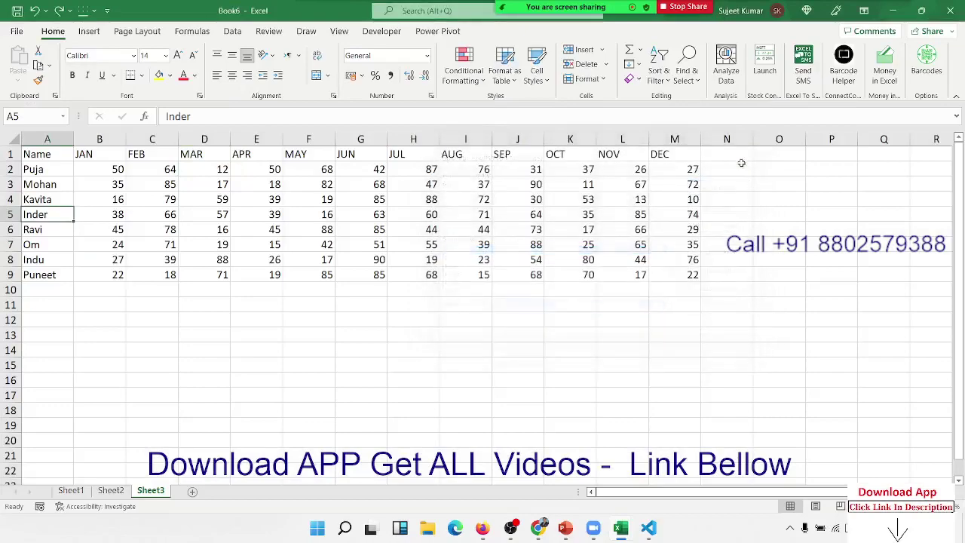
click(567, 210)
drag(675, 275, 59, 139)
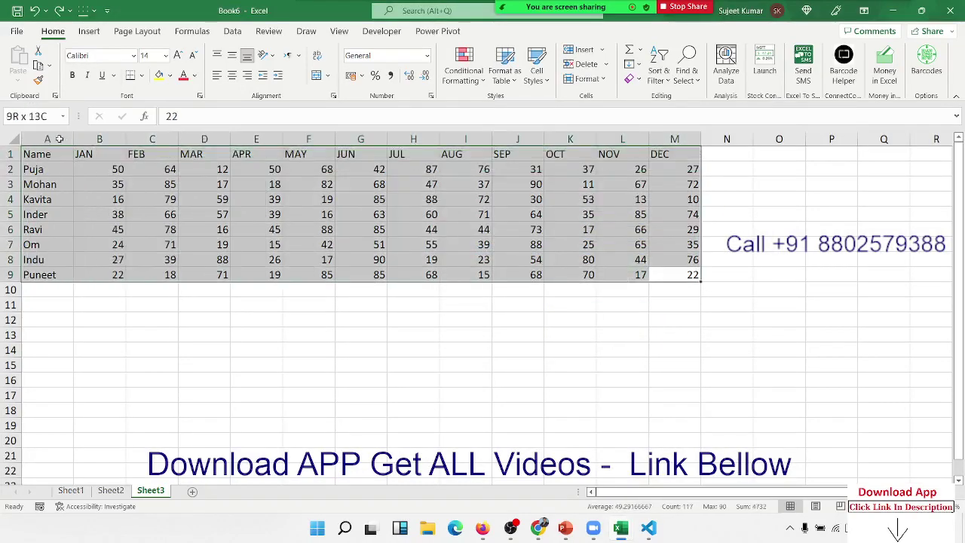
click(141, 141)
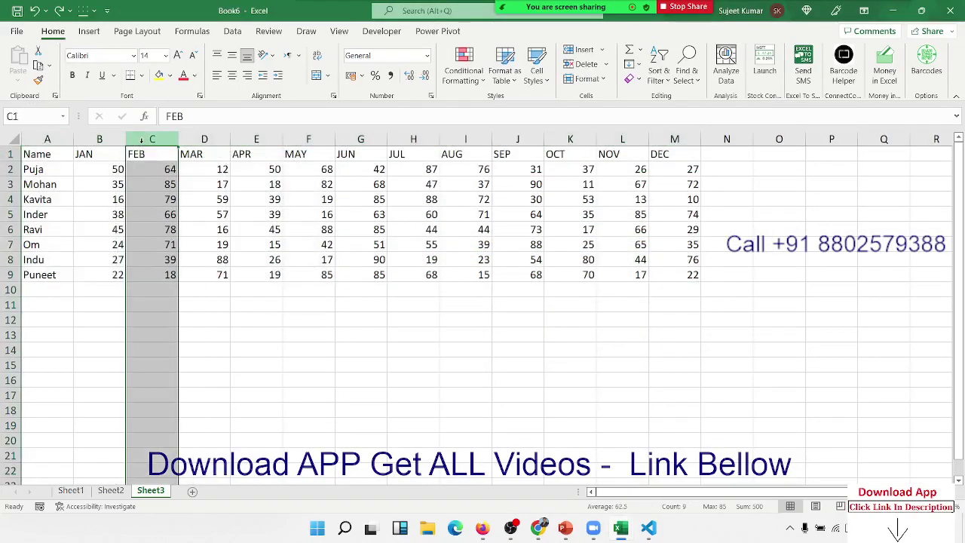
key(ctrl+shift+plus)
key(Down)
key(Up)
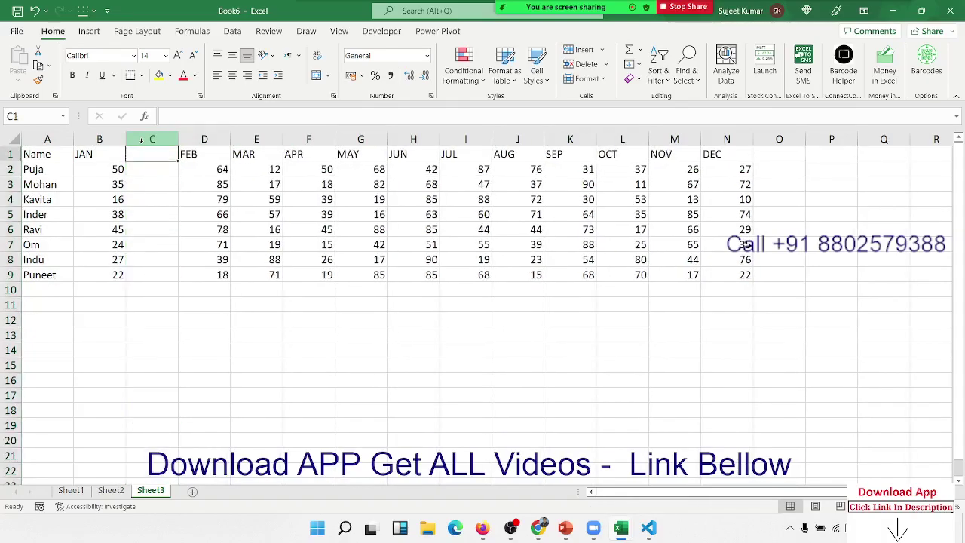
text(%)
key(Return)
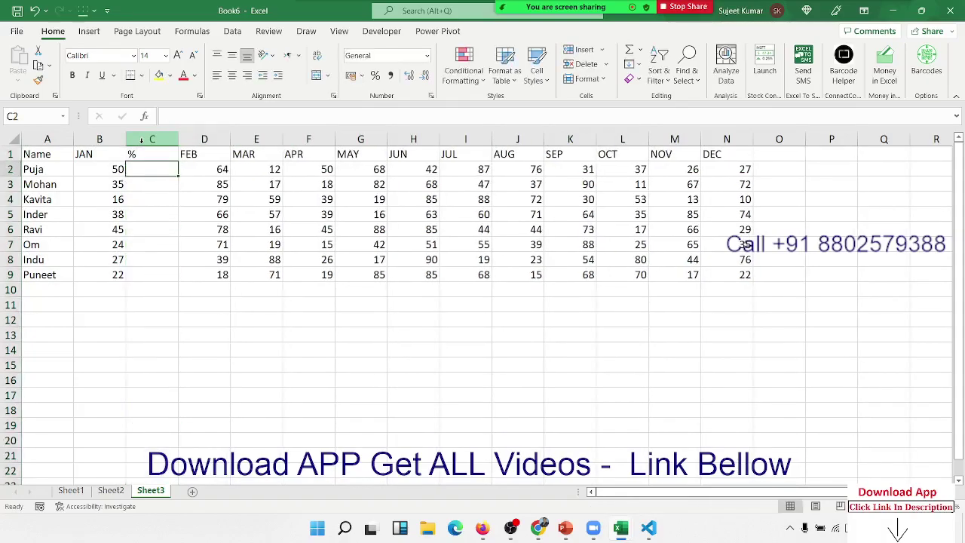
text(=)
key(Left)
text(/7)
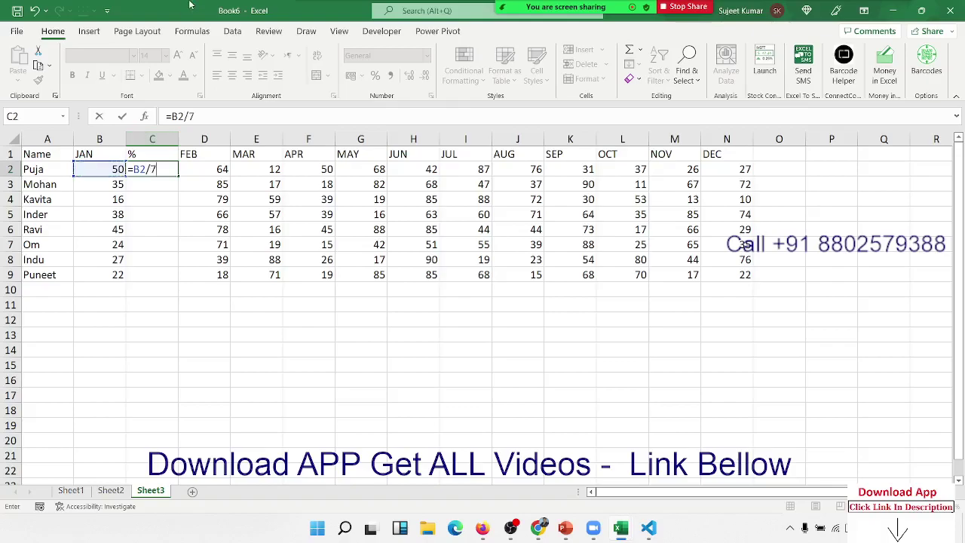
text(0)
key(Return)
key(Left)
key(ctrl+Down)
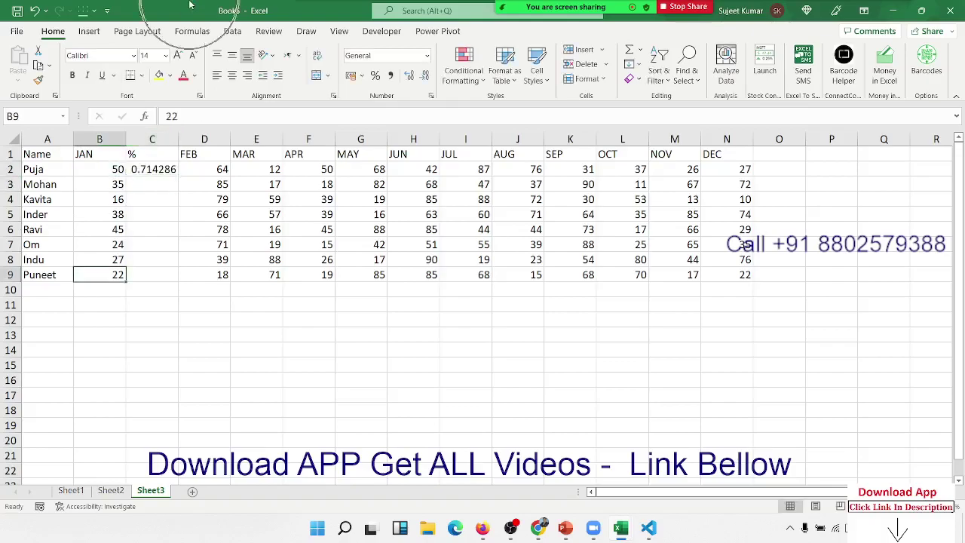
key(Right)
key(ctrl+shift+Up)
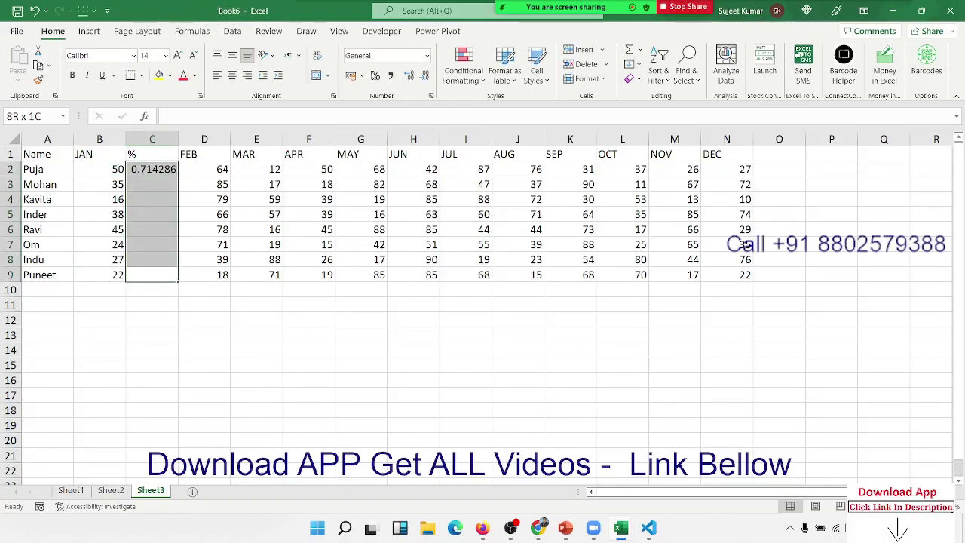
click(379, 77)
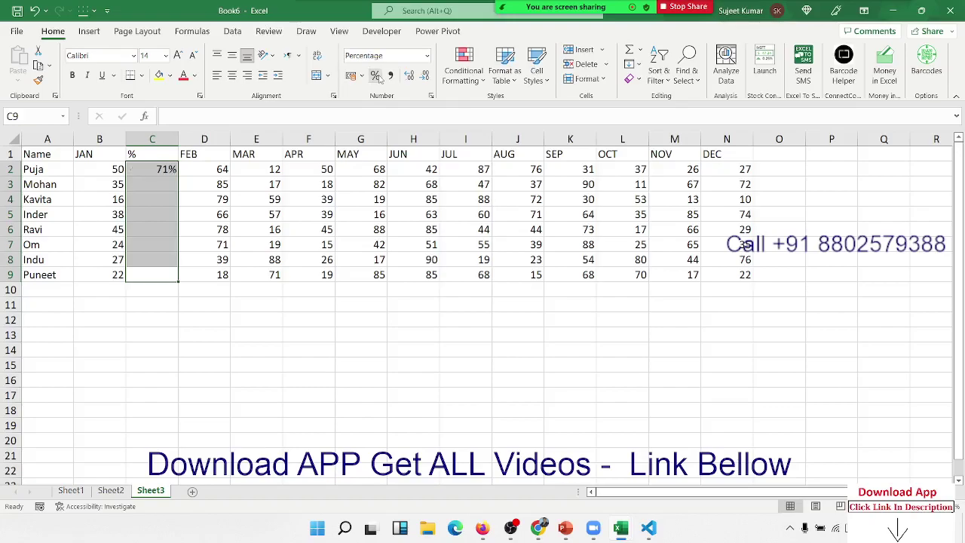
key(ctrl+d)
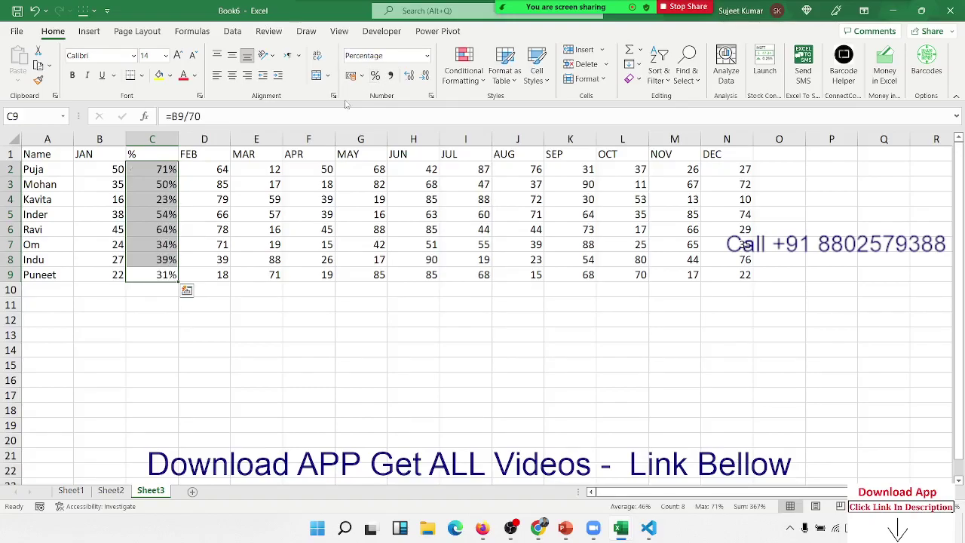
key(ctrl+z)
key(ctrl+z)
key(ctrl+z)
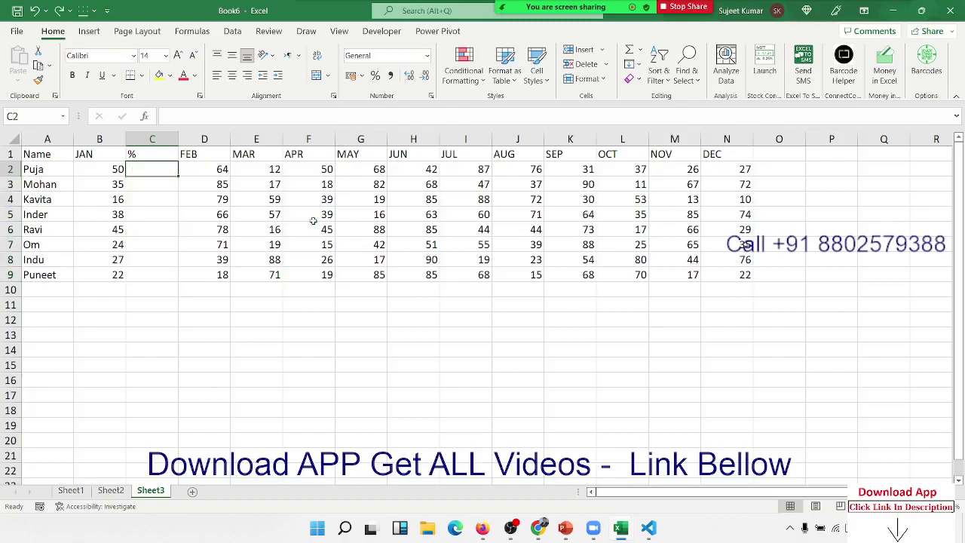
key(ctrl+z)
key(ctrl+z)
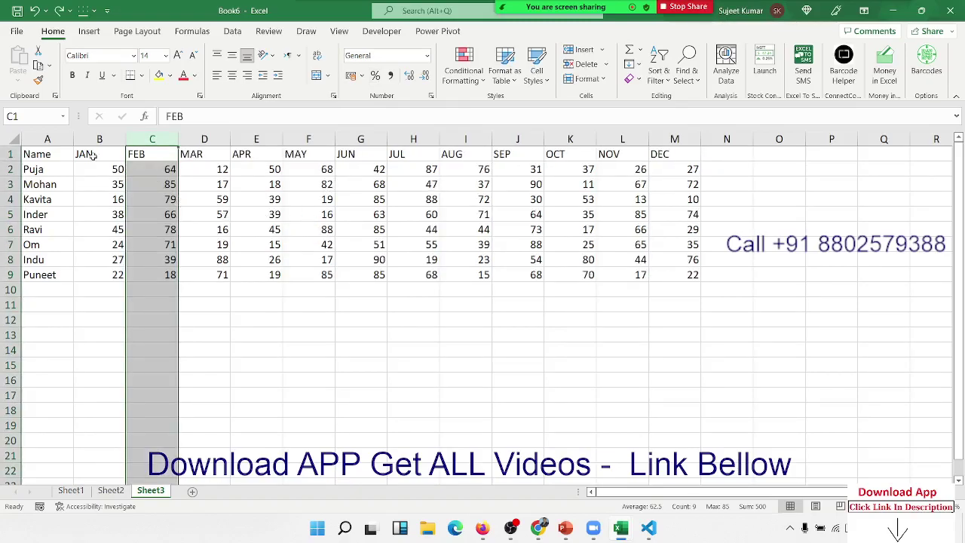
- Insert a blank row above the JAN–DEC header row
drag(92, 155, 662, 143)
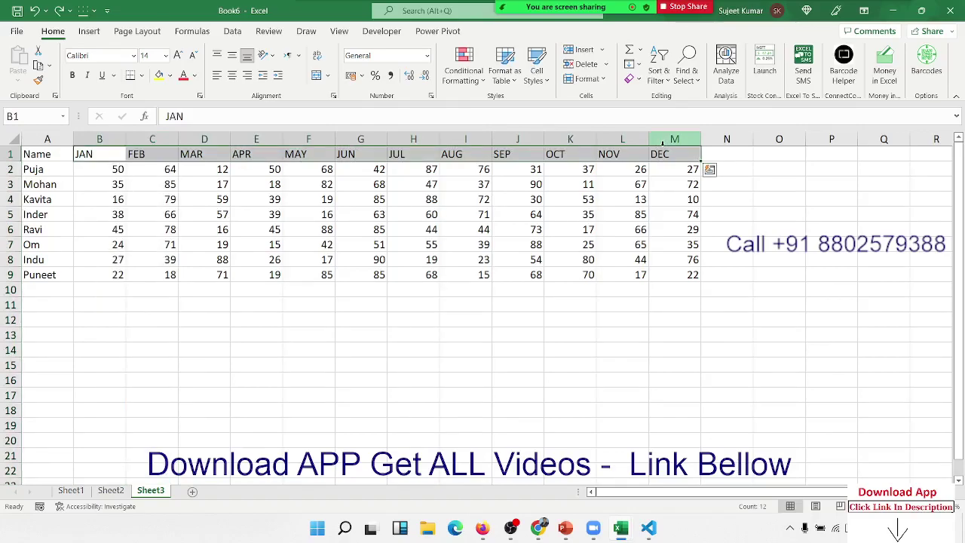
click(153, 138)
click(255, 139)
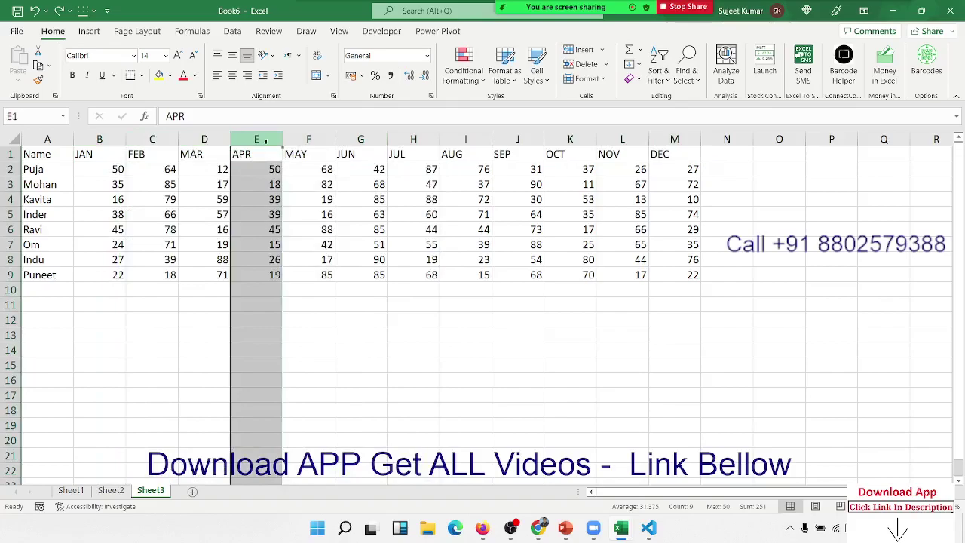
click(355, 140)
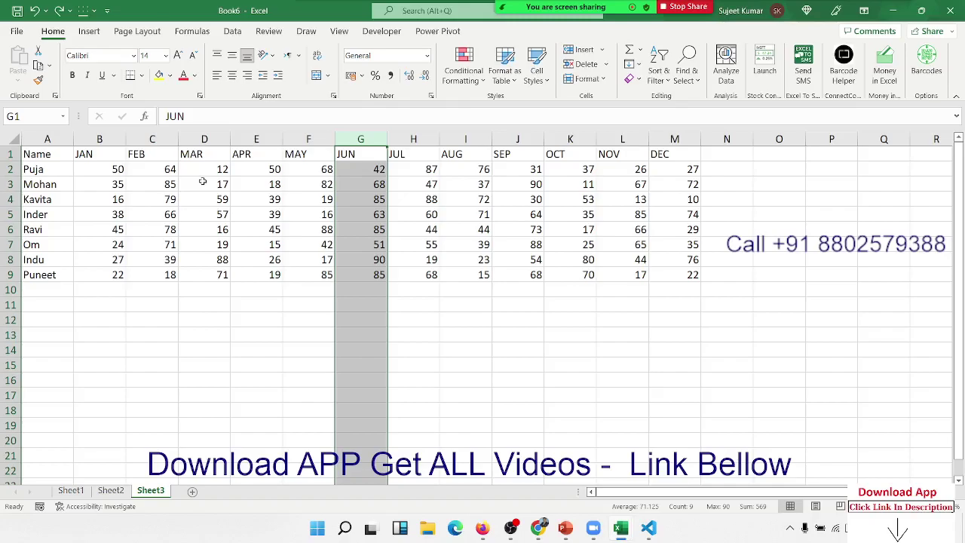
click(181, 154)
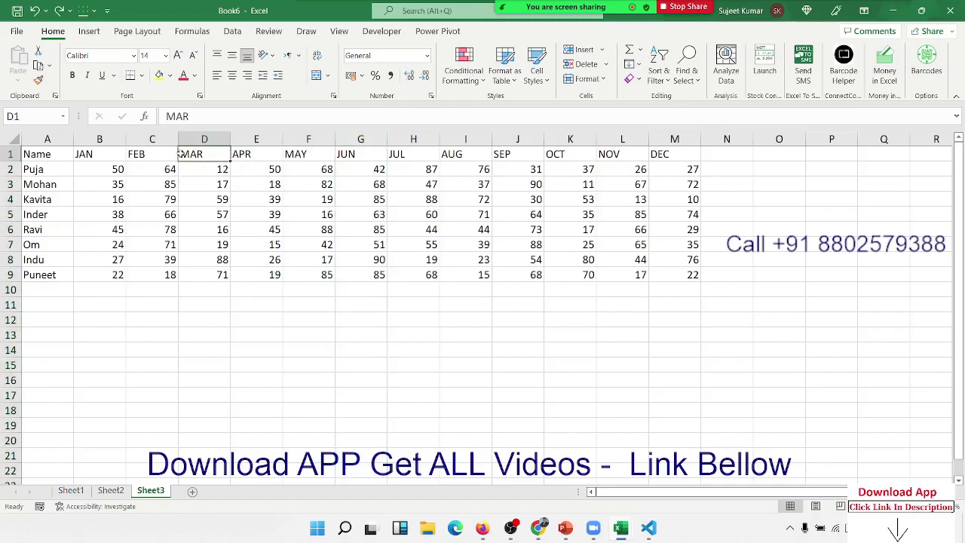
click(9, 154)
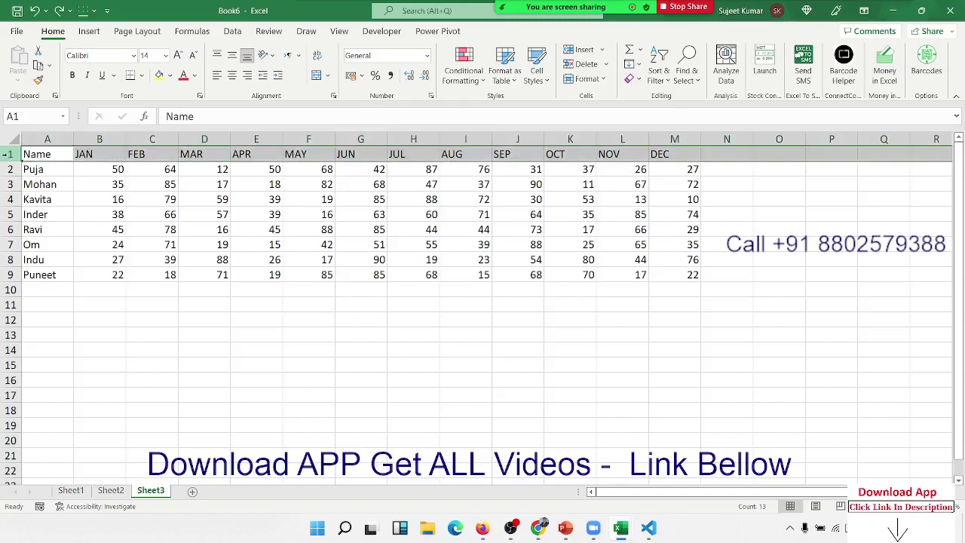
key(ctrl+shift+plus)
- Fill B1:M1 with the series 1 to 12 and paste a copy starting at N1
key(Right)
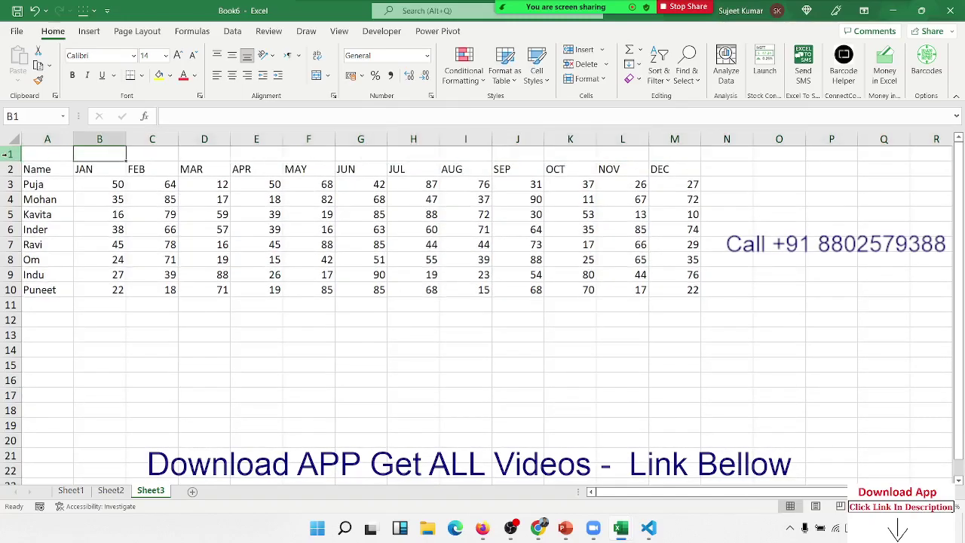
text(1)
key(Tab)
text(2)
key(Tab)
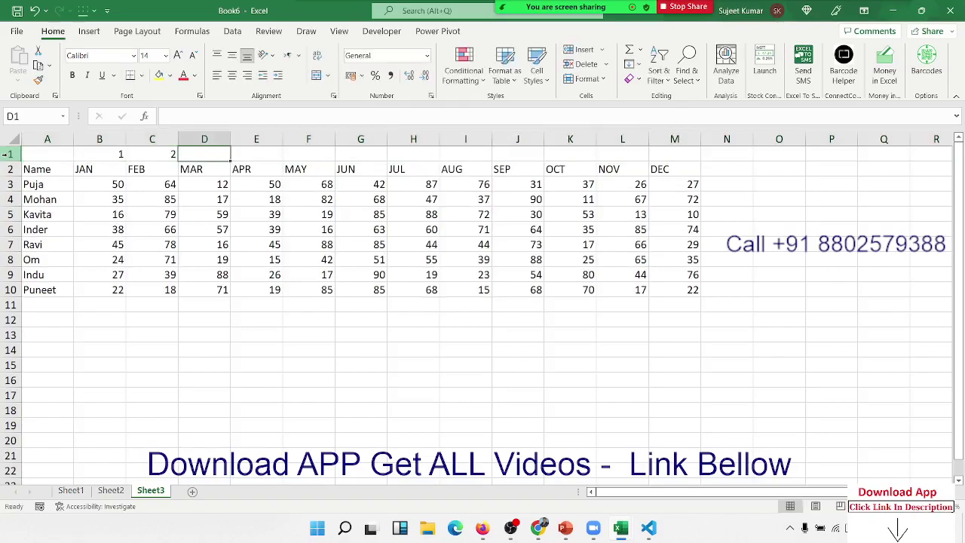
drag(99, 154, 702, 160)
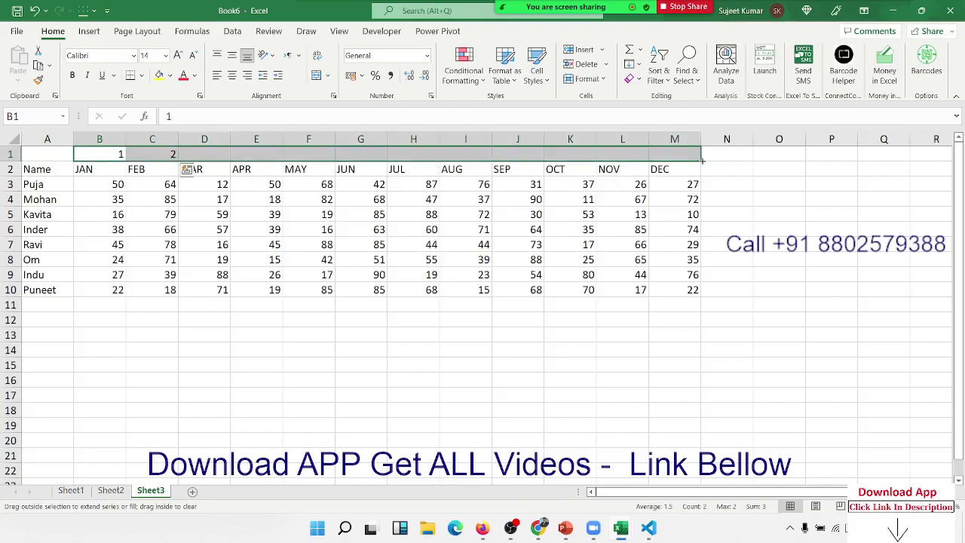
key(ctrl+c)
click(729, 158)
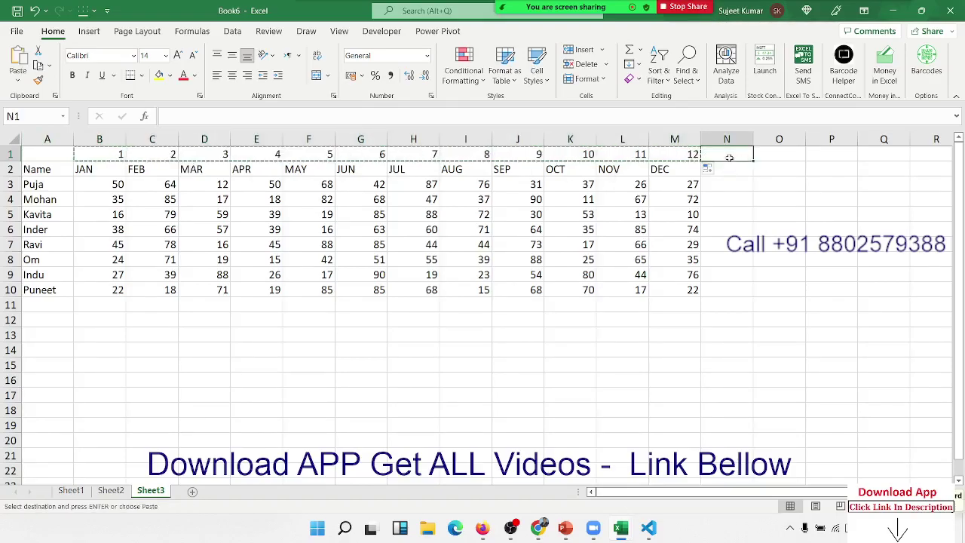
key(ctrl+v)
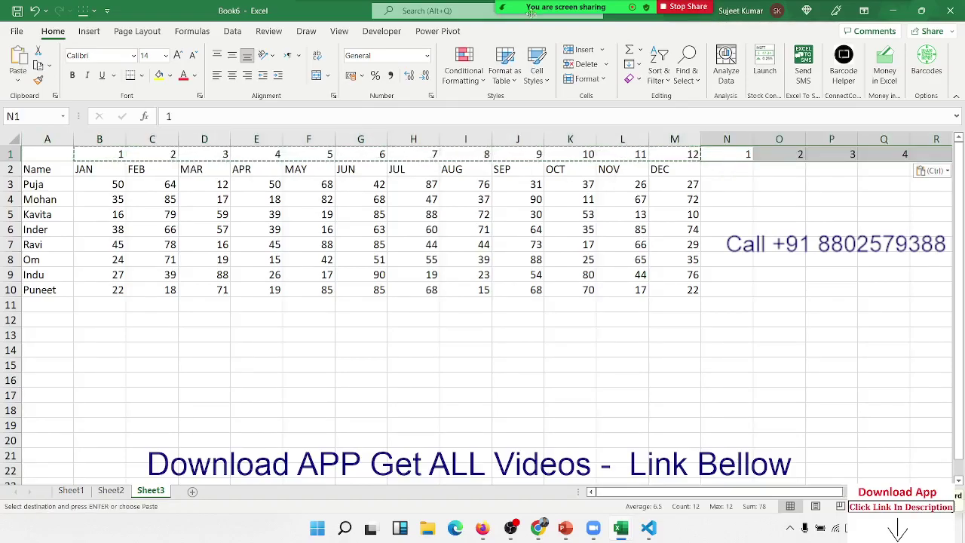
- Close the Zoom meeting participants panel
click(502, 11)
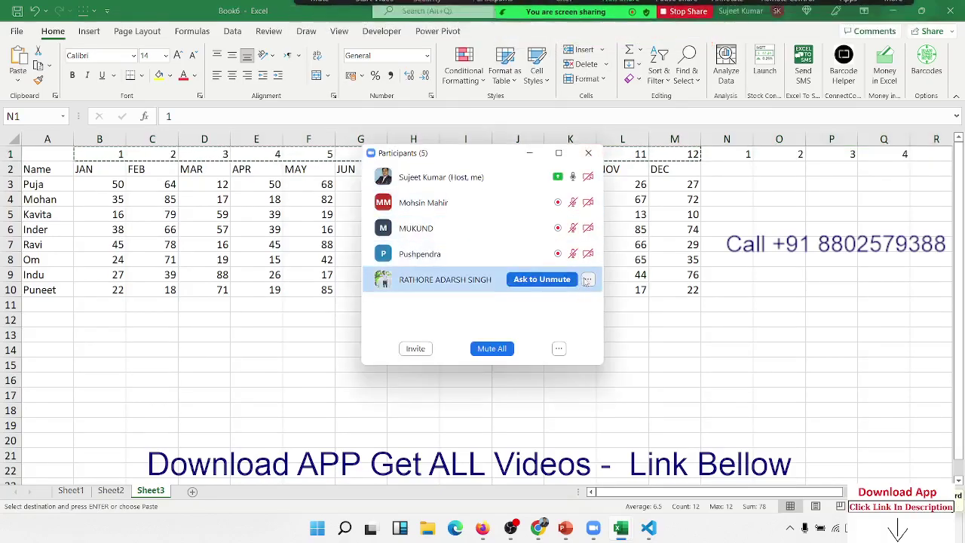
click(587, 280)
click(588, 153)
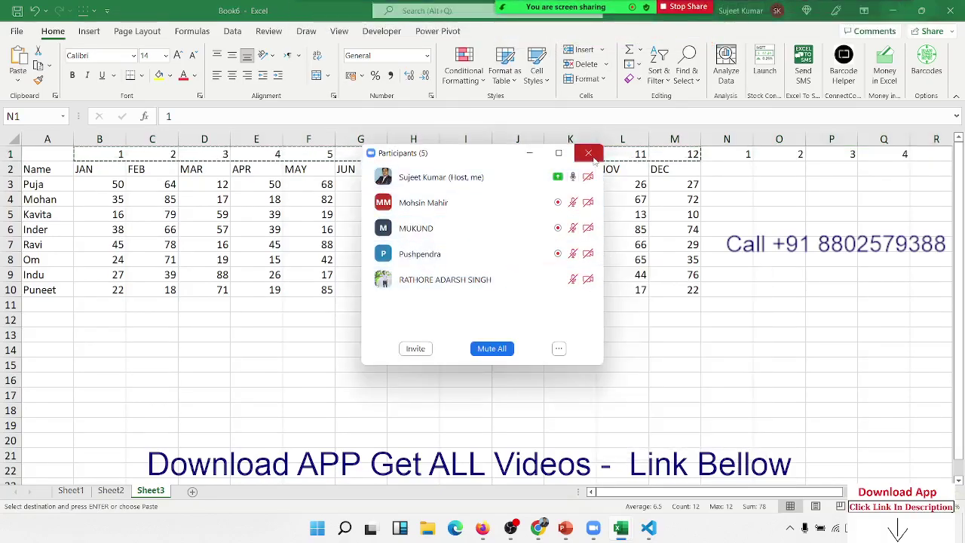
click(588, 153)
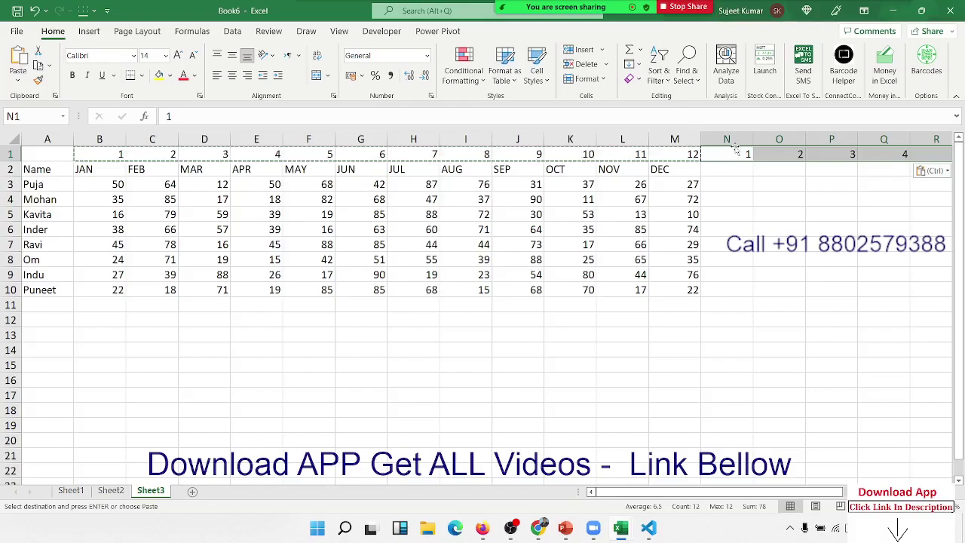
- Select the table block from B1 to the end of row 1 and down through the data rows
key(Escape)
key(ctrl+Left)
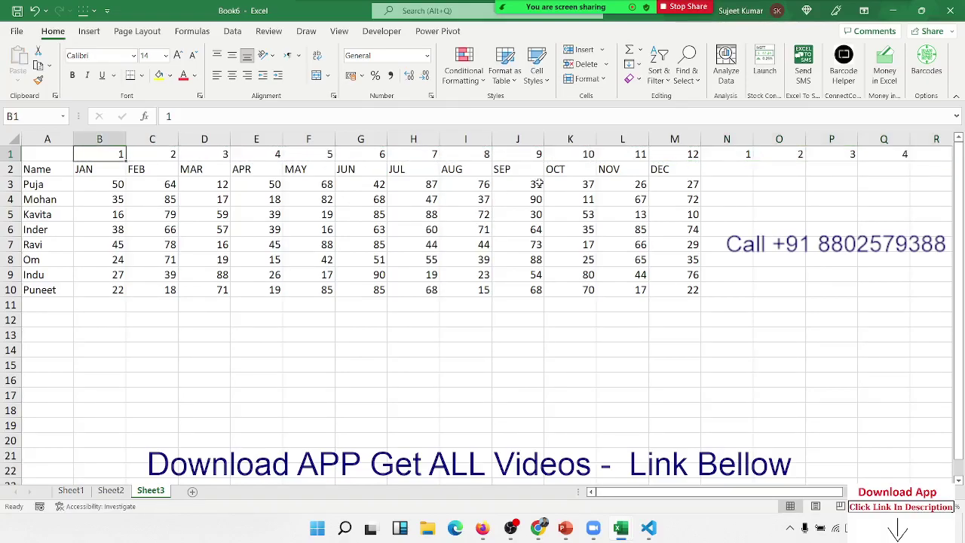
key(ctrl+shift+Right)
key(shift+Down)
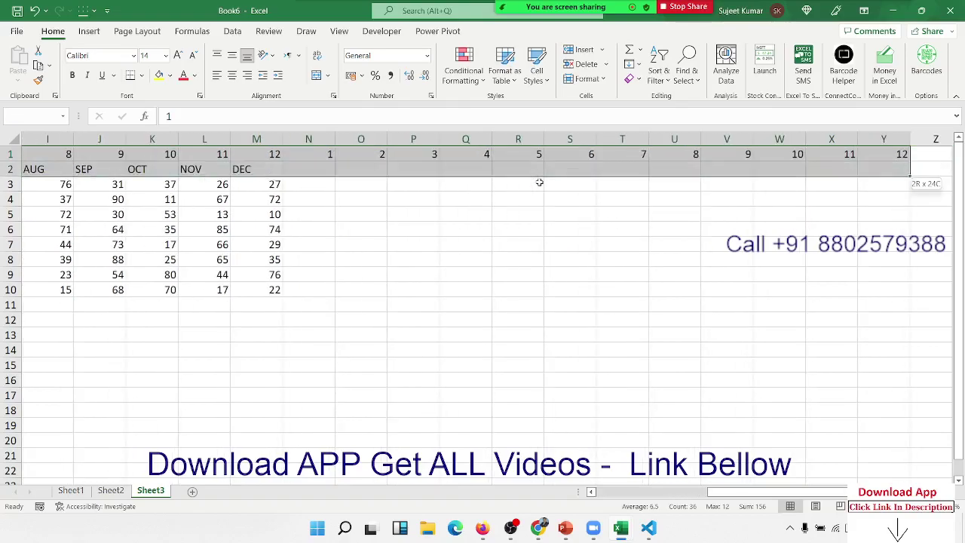
key(shift+Down)
key(shift+Down)
key(shift+Down)
key(shift+Down)
key(shift+Down)
key(shift+Down)
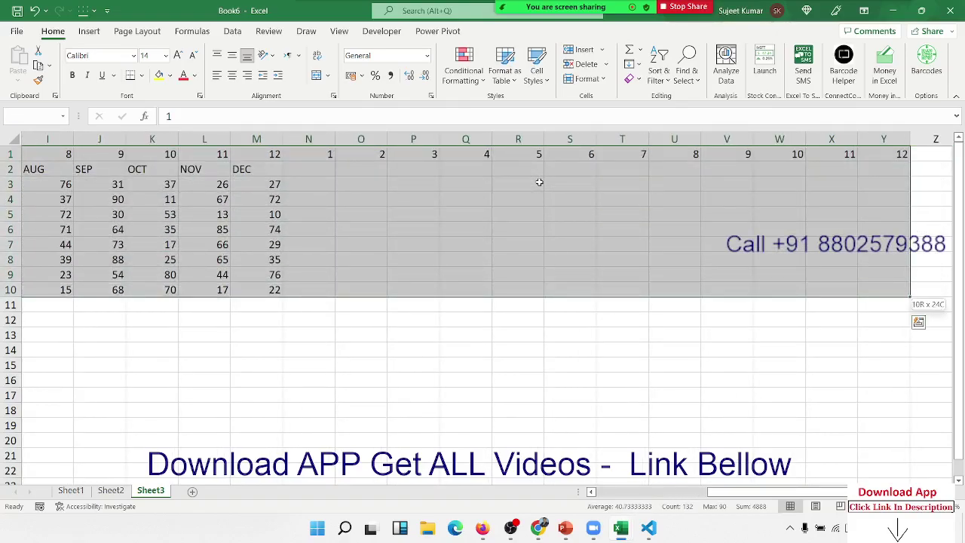
- Set the Custom Sort orientation to sort left to right
click(659, 74)
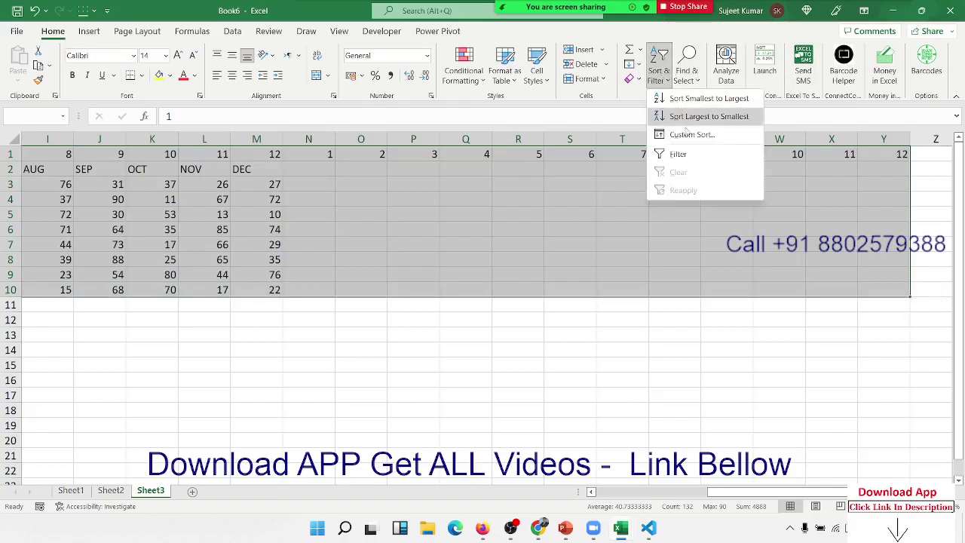
click(690, 136)
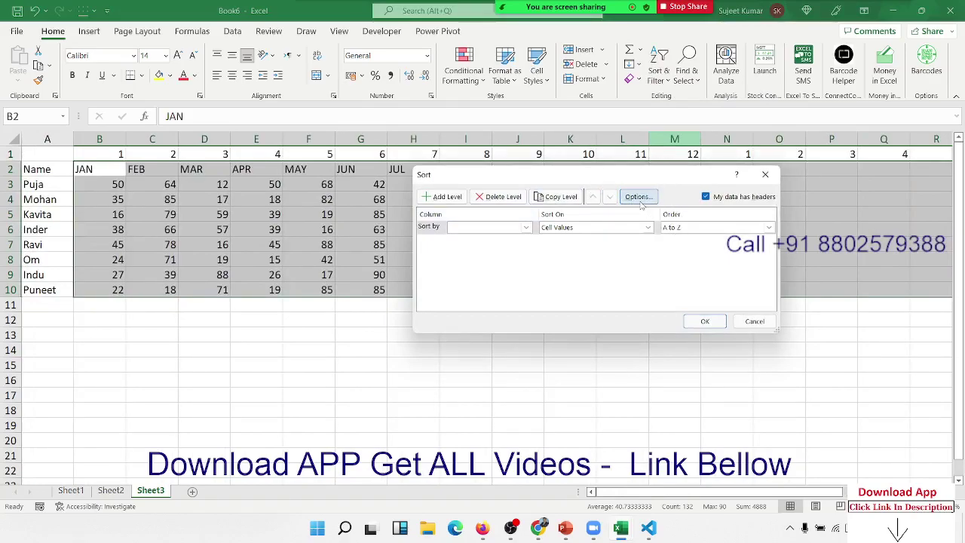
click(640, 199)
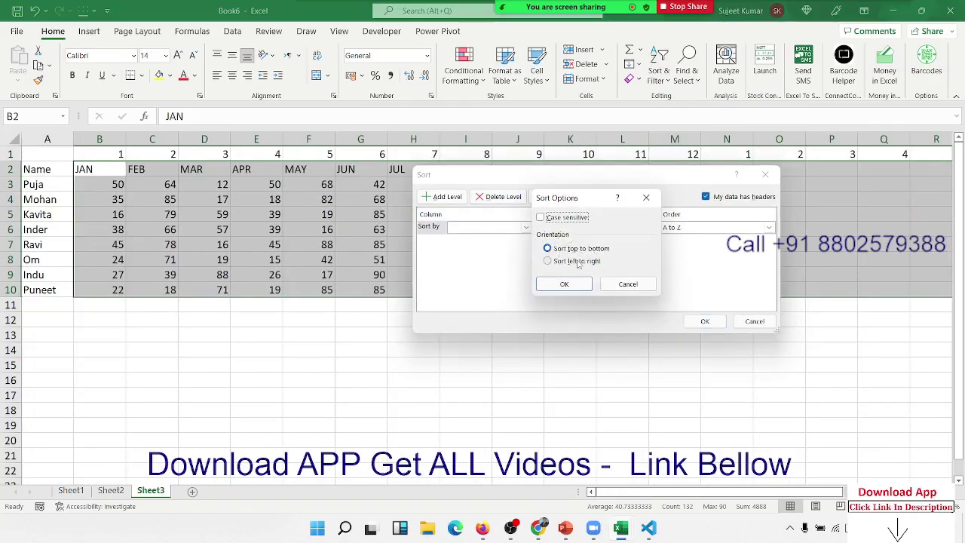
click(579, 261)
click(567, 285)
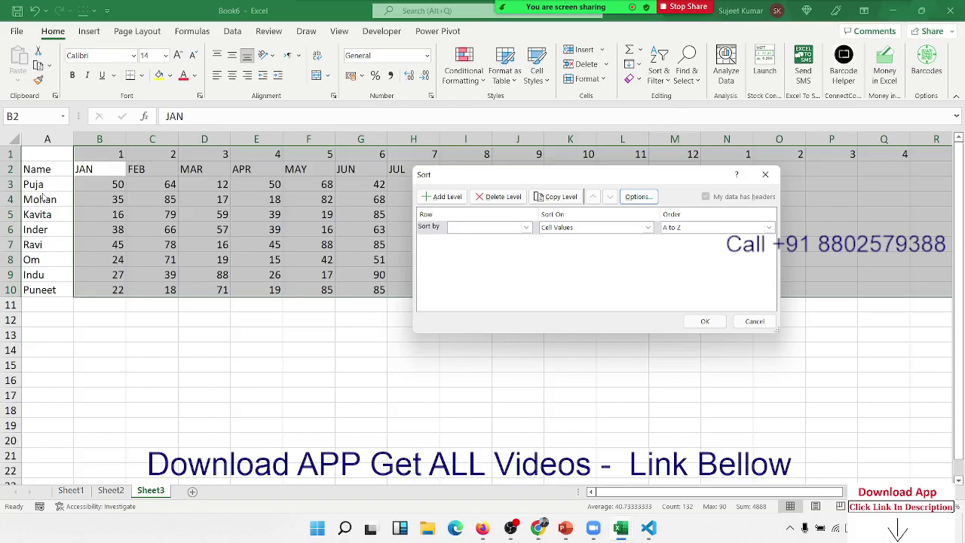
- Sort by Row 1, smallest to largest, and apply the left-to-right sort
click(473, 227)
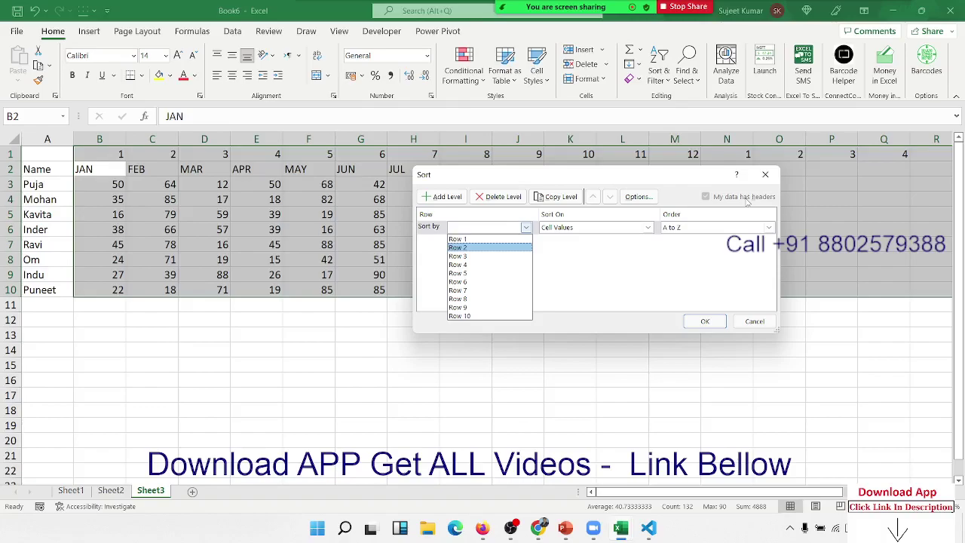
click(711, 264)
click(491, 228)
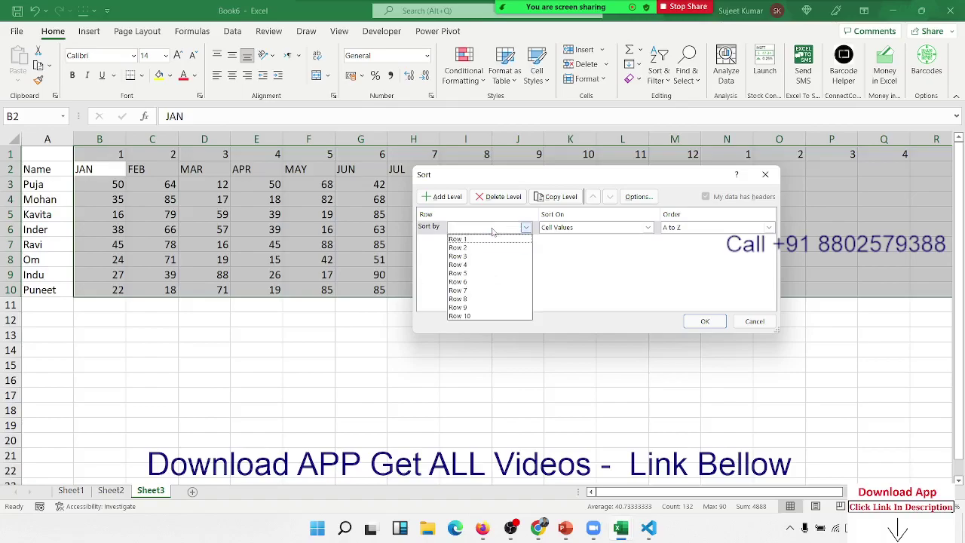
click(488, 240)
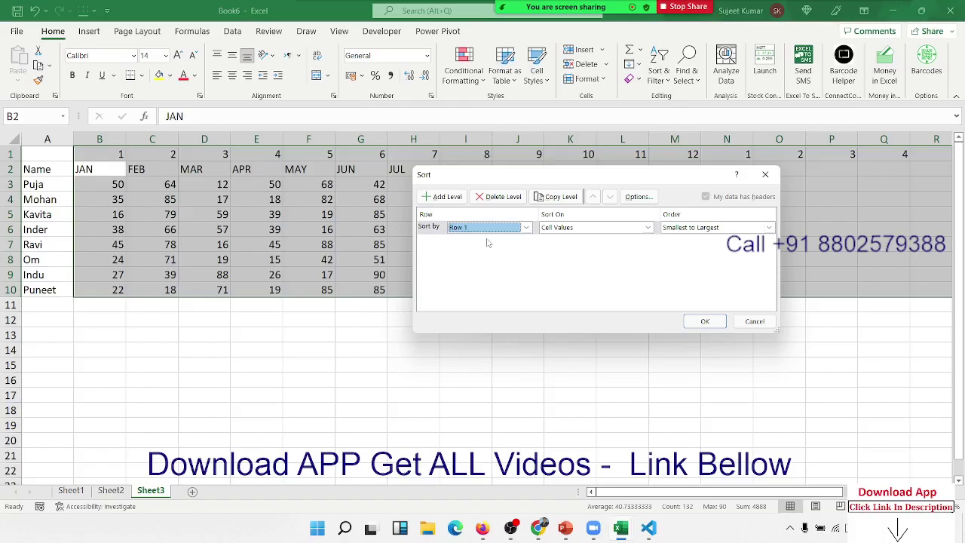
click(696, 323)
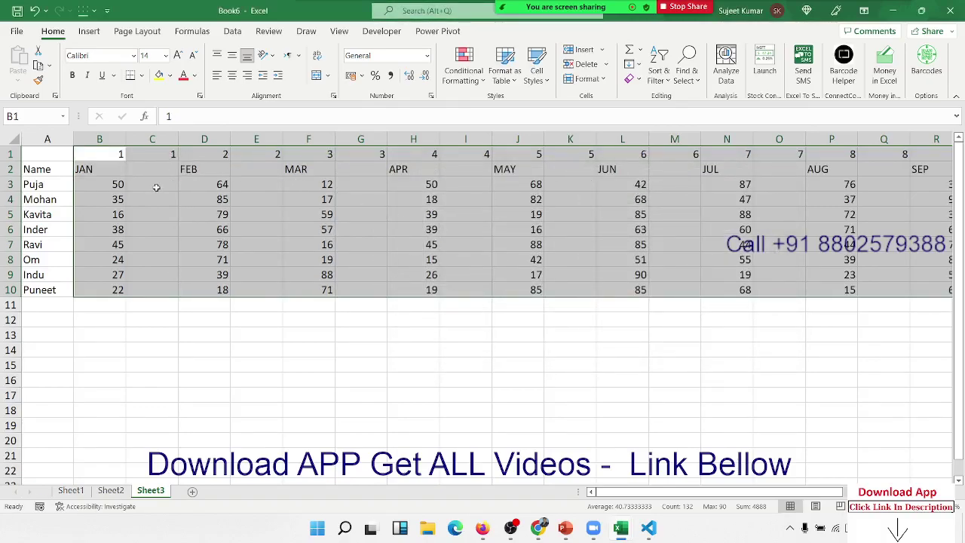
- Undo the sort and fill a % header across cells N2 to Y2
key(ctrl+z)
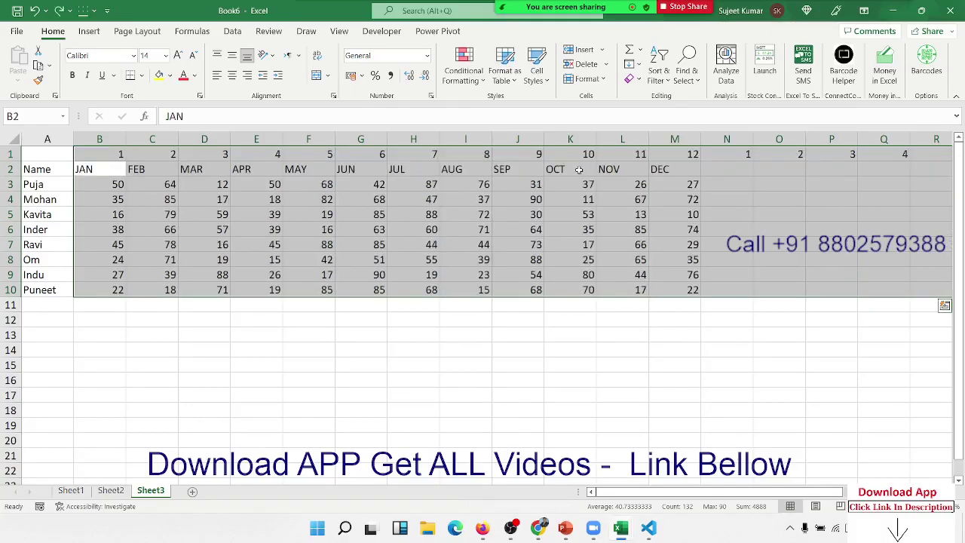
click(741, 173)
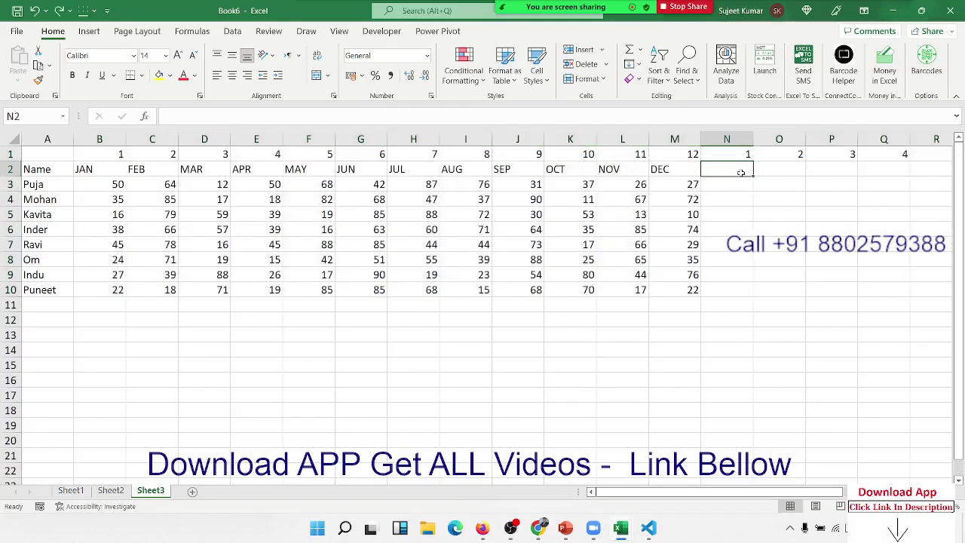
text(%)
key(Return)
key(Up)
key(Up)
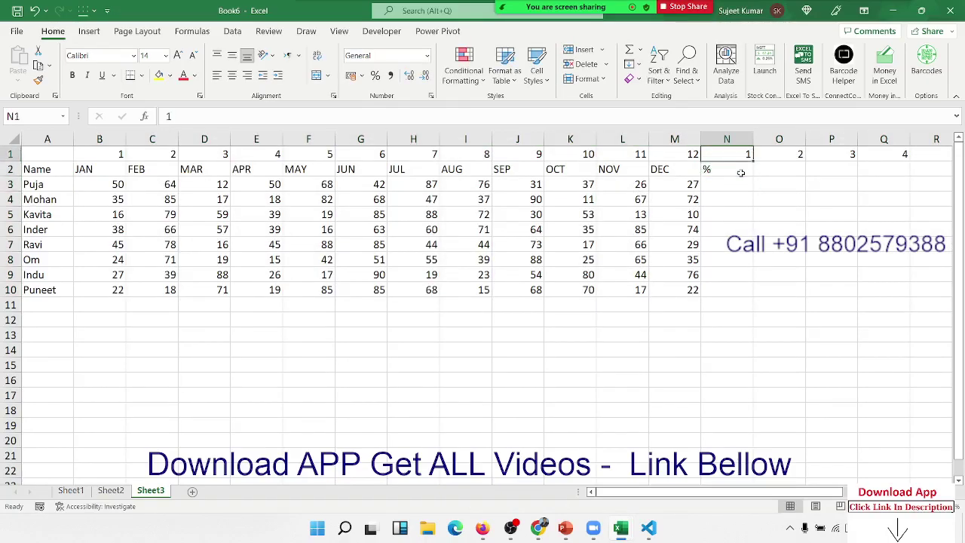
key(ctrl+Right)
key(Down)
key(ctrl+shift+Left)
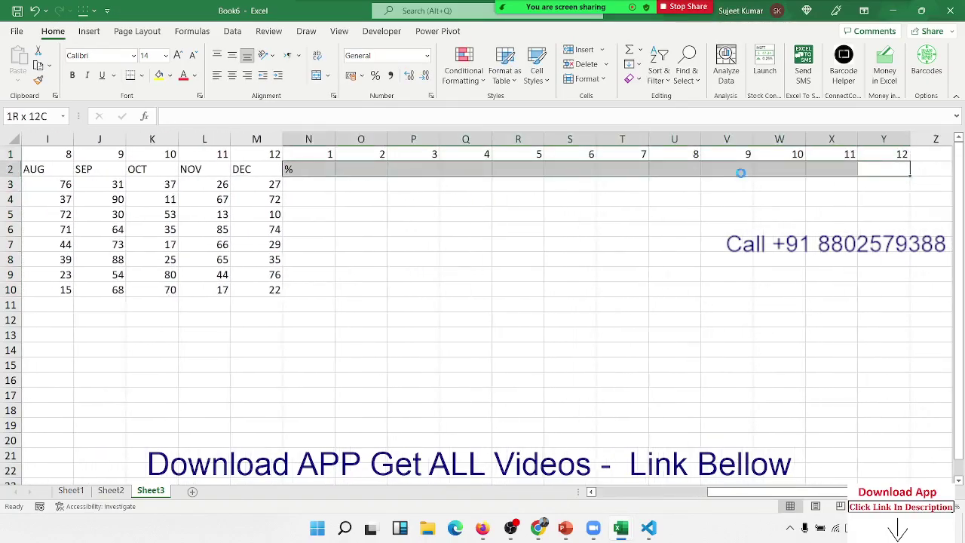
key(ctrl+r)
- Select the table range B1:Y10
key(Right)
key(Up)
key(ctrl+Left)
key(ctrl+Left)
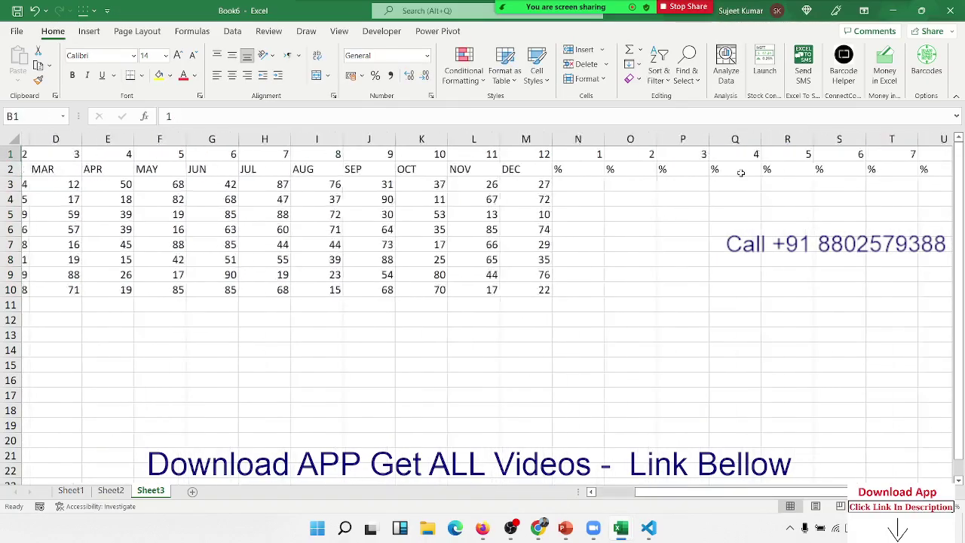
key(ctrl+shift+Down)
key(ctrl+shift+Right)
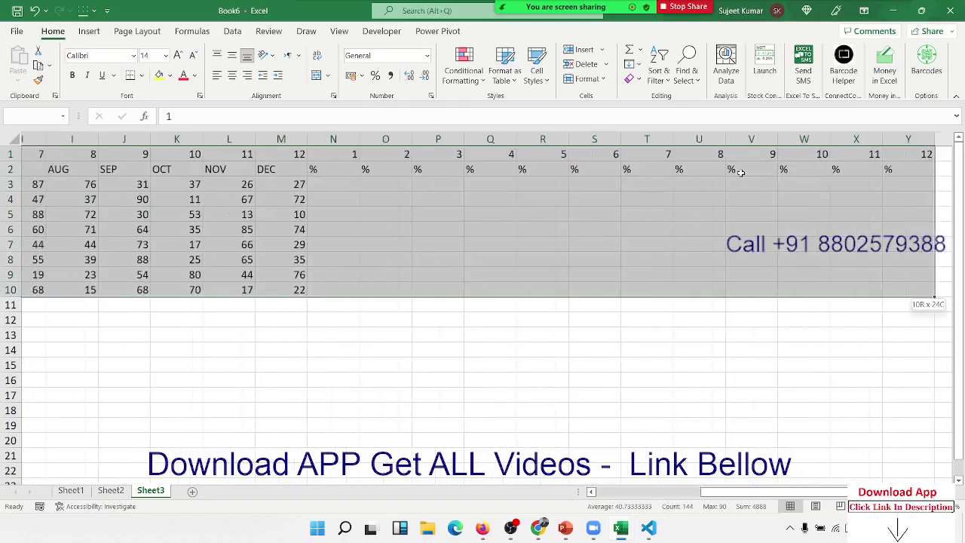
- Start a custom sort with the orientation set to left to right
click(659, 70)
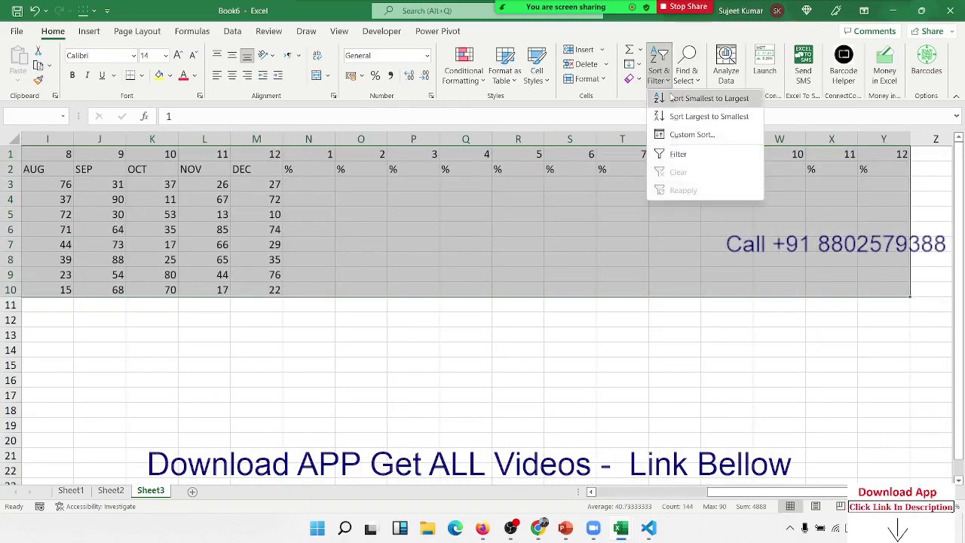
click(632, 154)
click(525, 227)
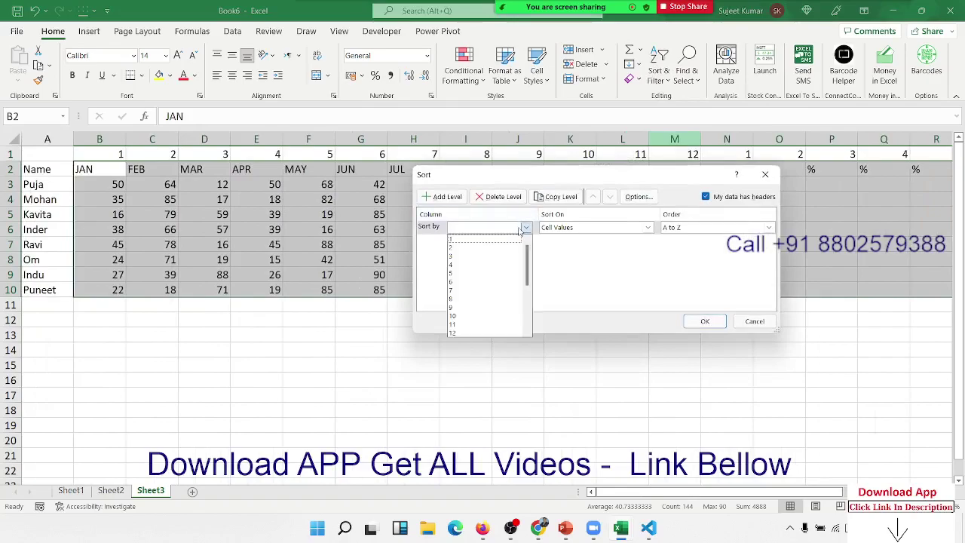
click(635, 200)
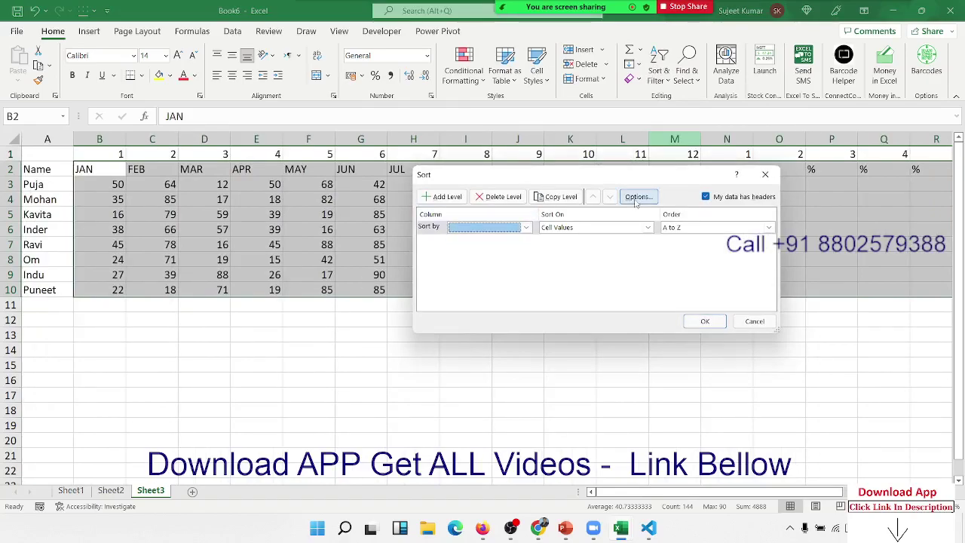
click(526, 227)
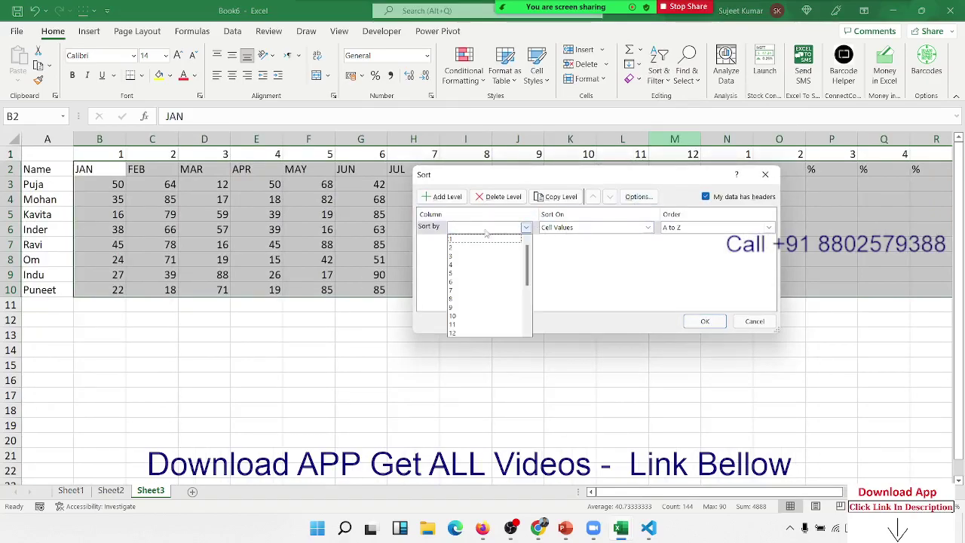
click(487, 227)
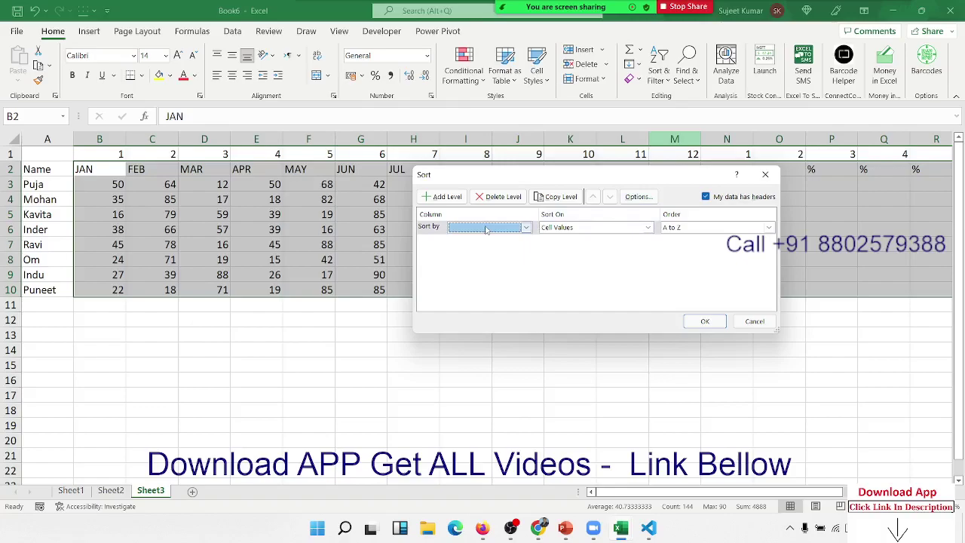
click(639, 198)
click(572, 261)
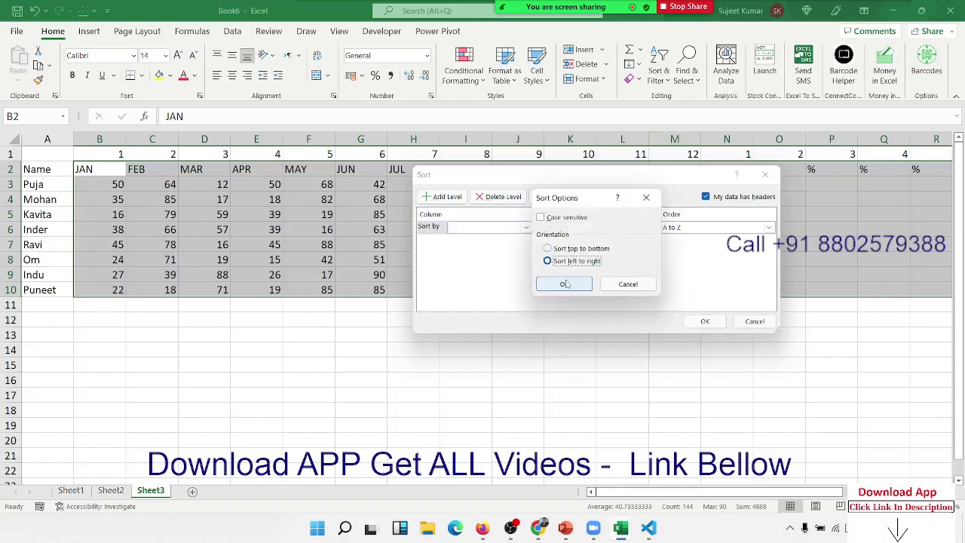
click(564, 283)
- Sort the columns by Row 1, then select the whole of row 1
click(505, 230)
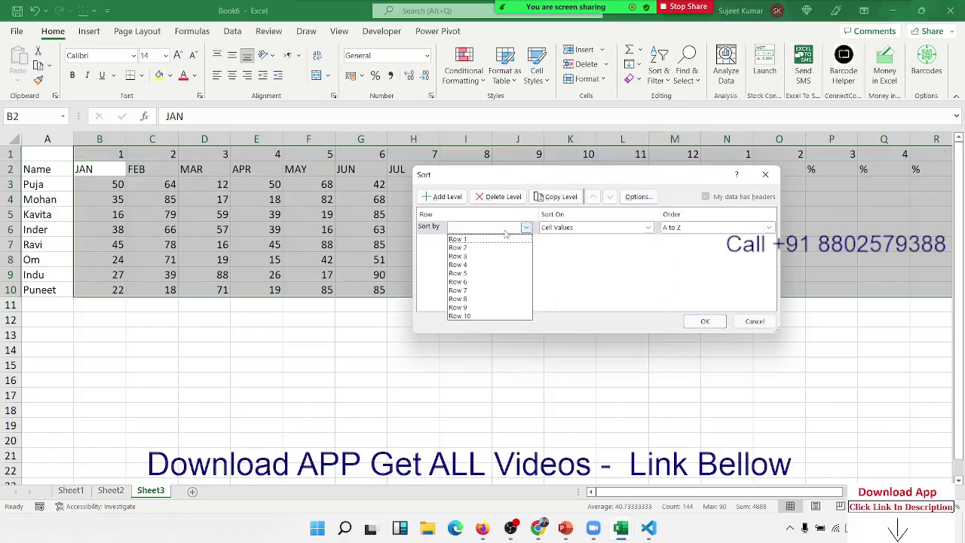
click(499, 239)
click(703, 321)
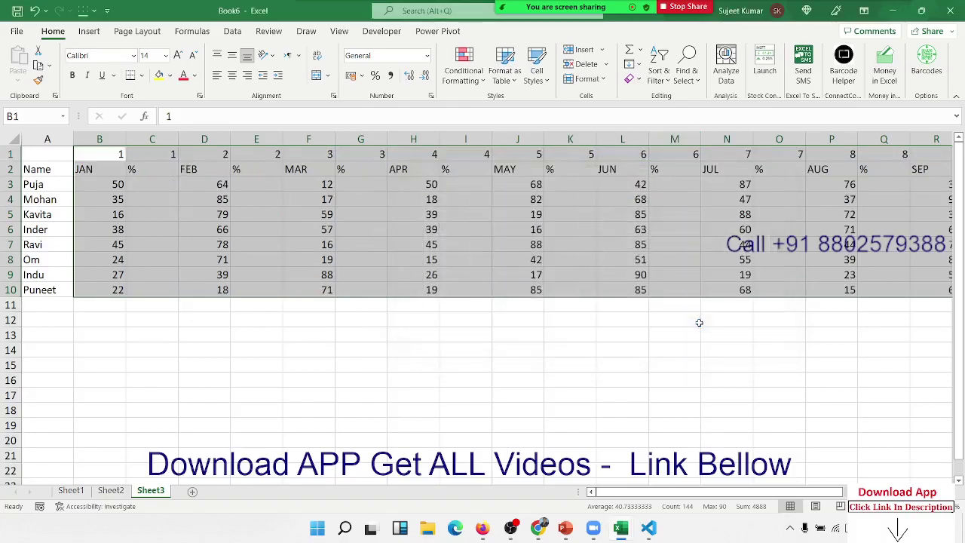
click(397, 216)
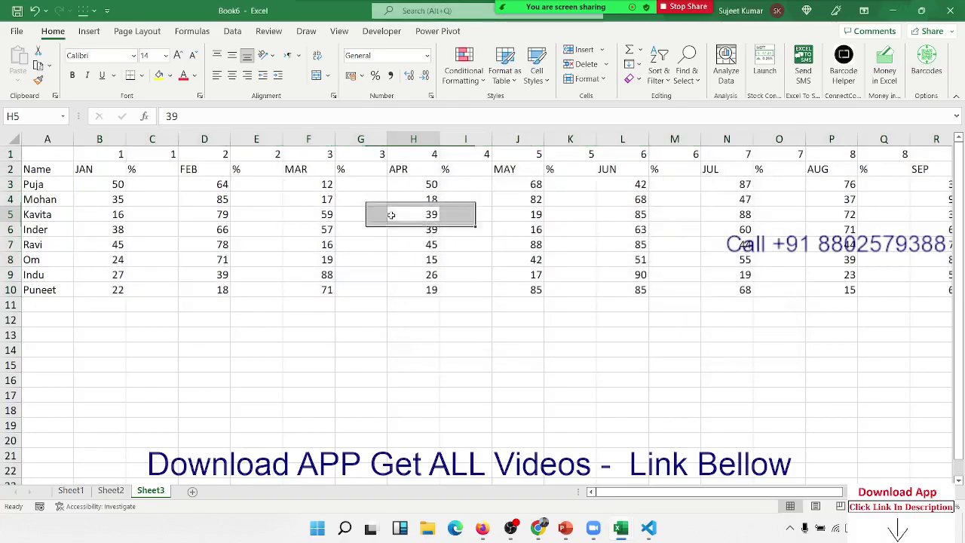
click(12, 153)
- Delete the row of index numbers and check where the header row ends
key(ctrl+minus)
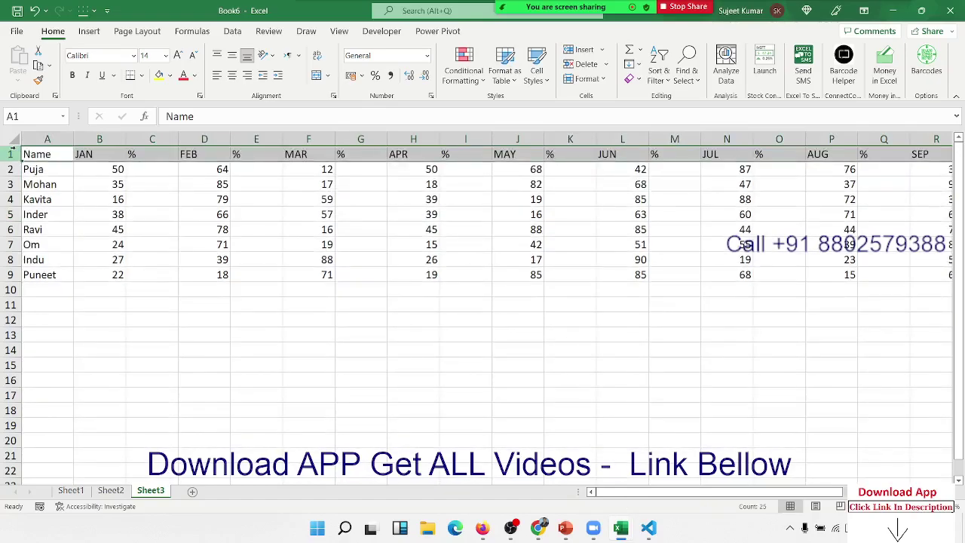
key(Right)
key(ctrl+Right)
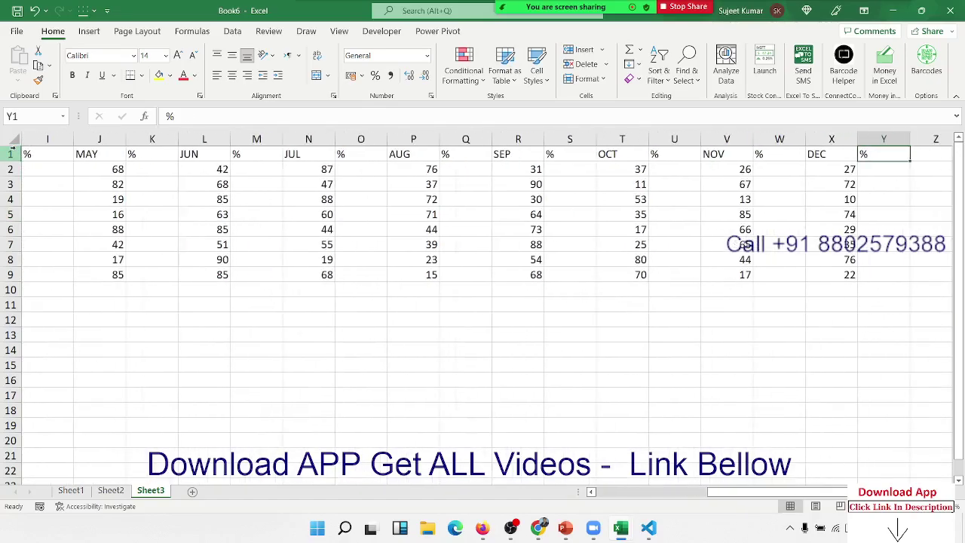
key(ctrl+Left)
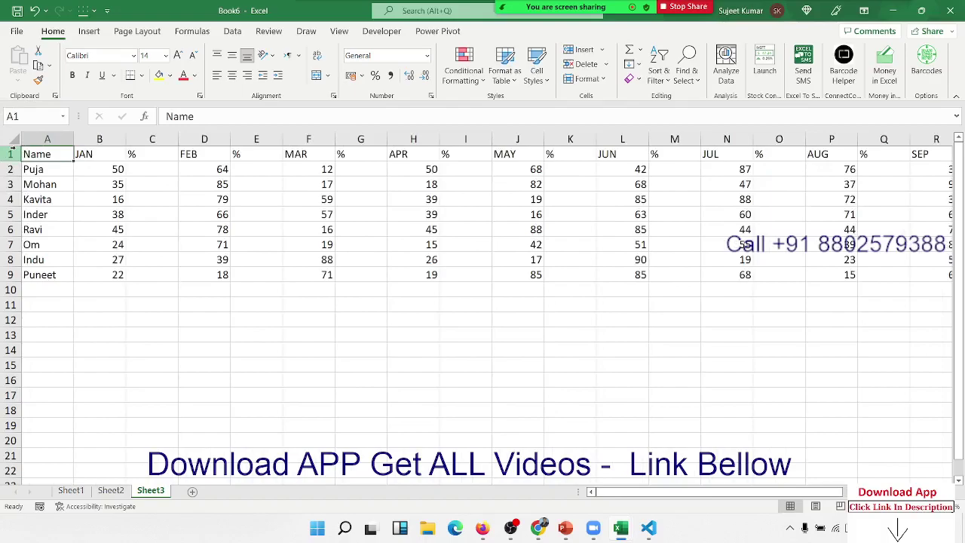
key(ctrl+Right)
key(Right)
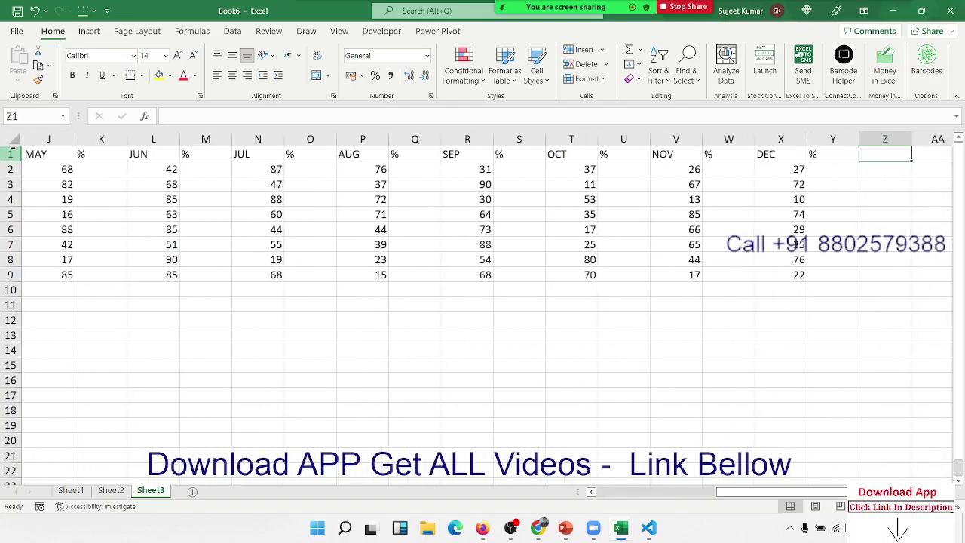
key(ctrl+Left)
key(ctrl+Left)
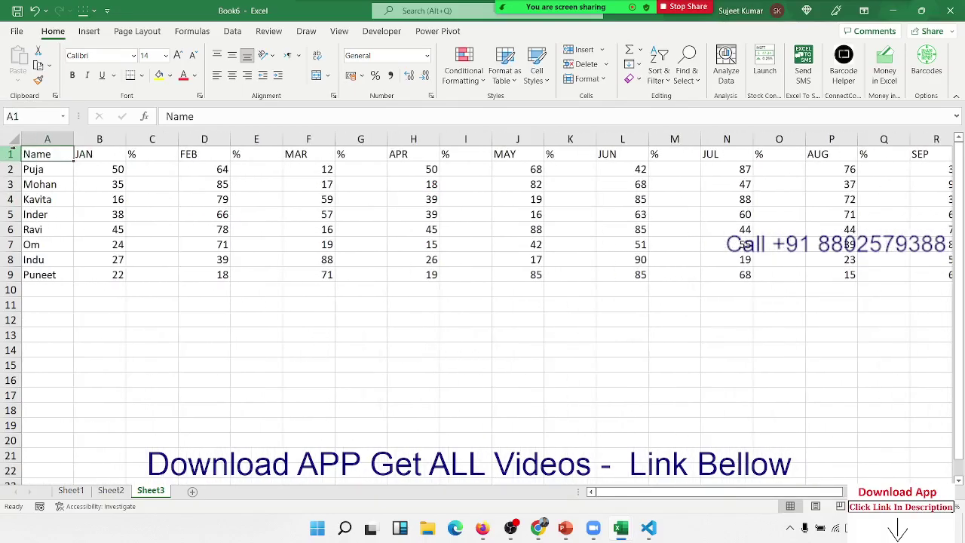
- Enter the formula =B2/70 in cell C2
key(Right)
key(Right)
key(Down)
key(shift+Down)
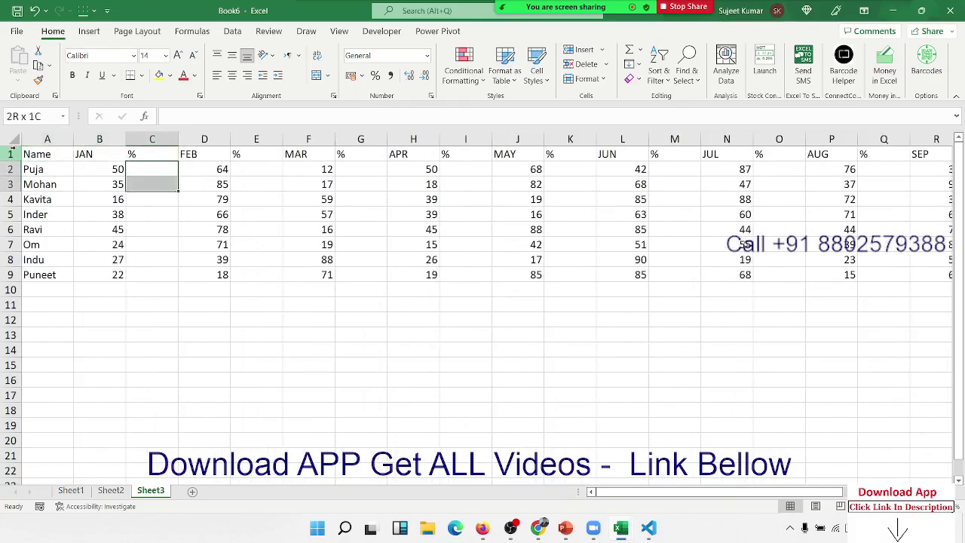
key(shift+Down)
key(shift+Down)
key(shift+Down)
key(shift+Down)
key(Up)
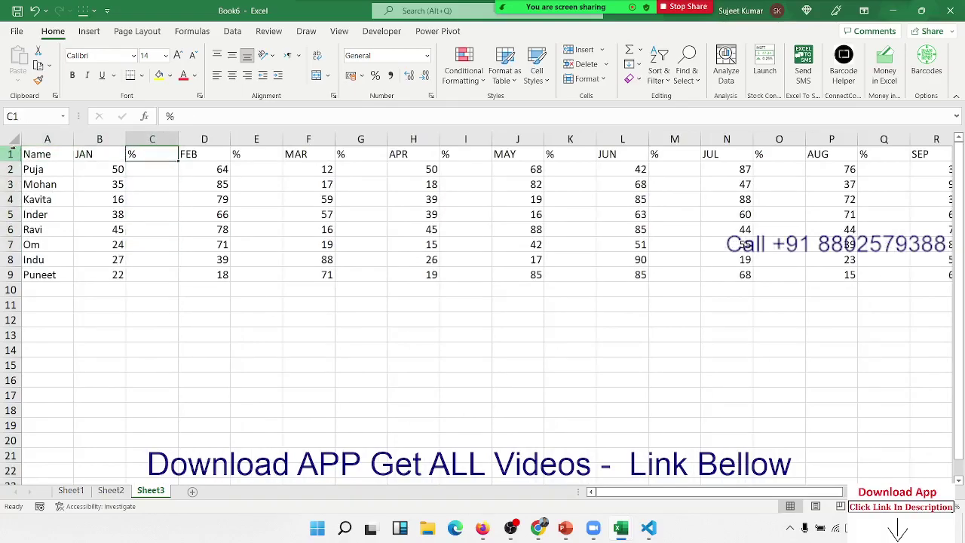
key(Down)
text(=)
key(Left)
key(Down)
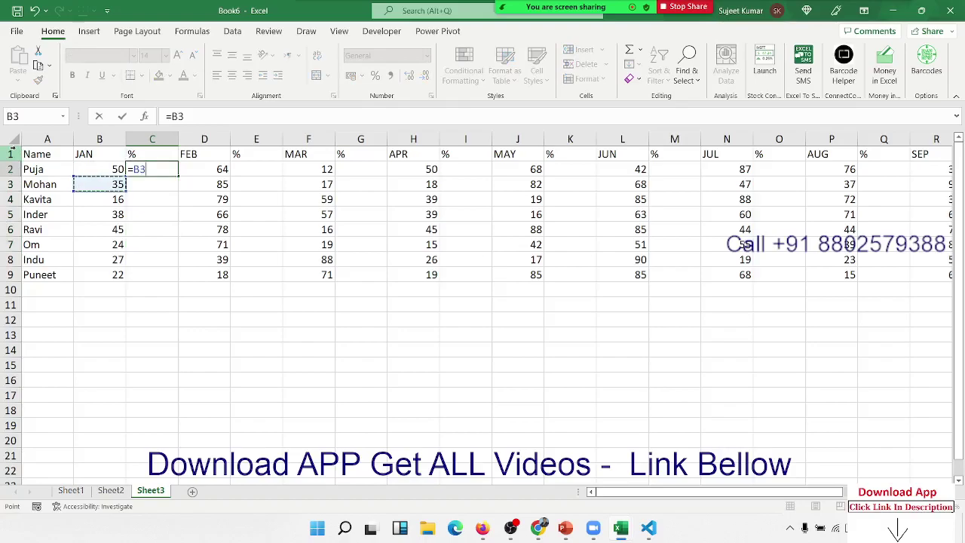
key(Up)
text(/)
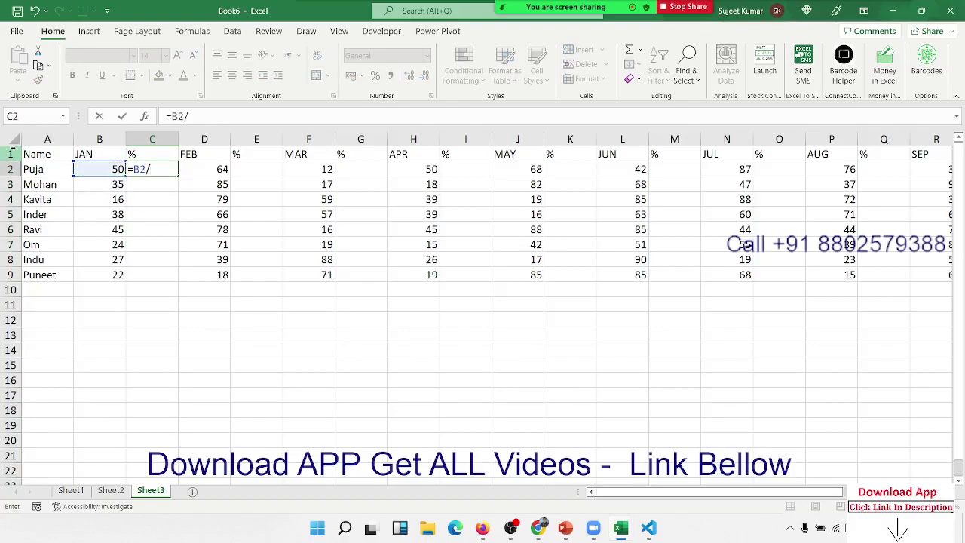
text(70)
key(Return)
- Select the whole table from A1 across to the DEC % column and down to row 9
key(Up)
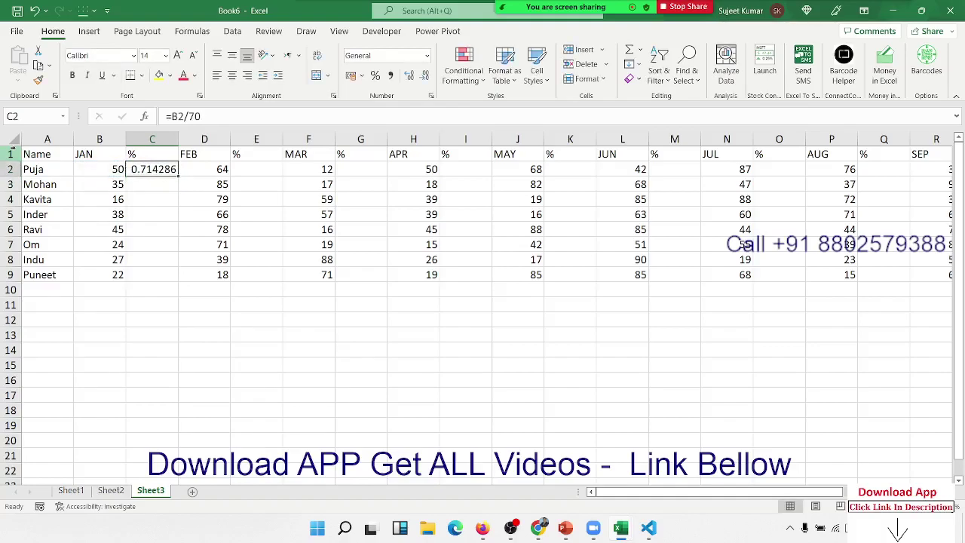
key(Right)
key(Right)
key(Left)
key(Left)
key(Up)
key(Left)
key(Left)
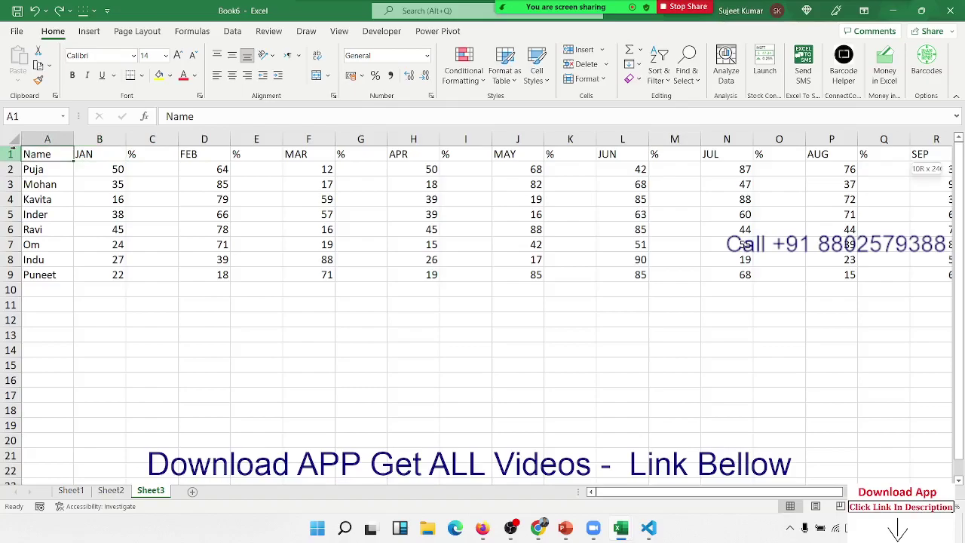
key(ctrl+shift+Right)
key(shift+Down)
key(shift+Down)
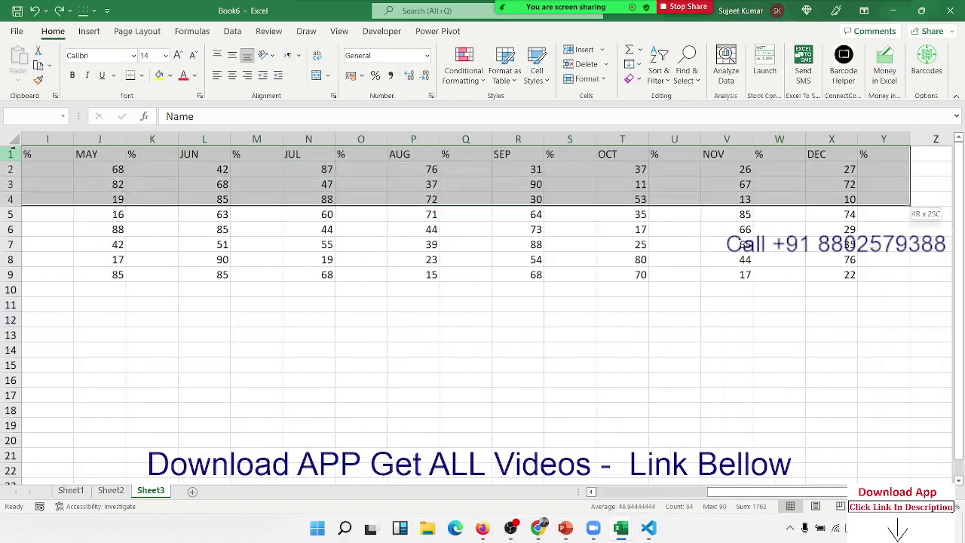
key(shift+Down)
key(shift+Down)
key(shift+Down)
key(shift+Down)
key(shift+Down)
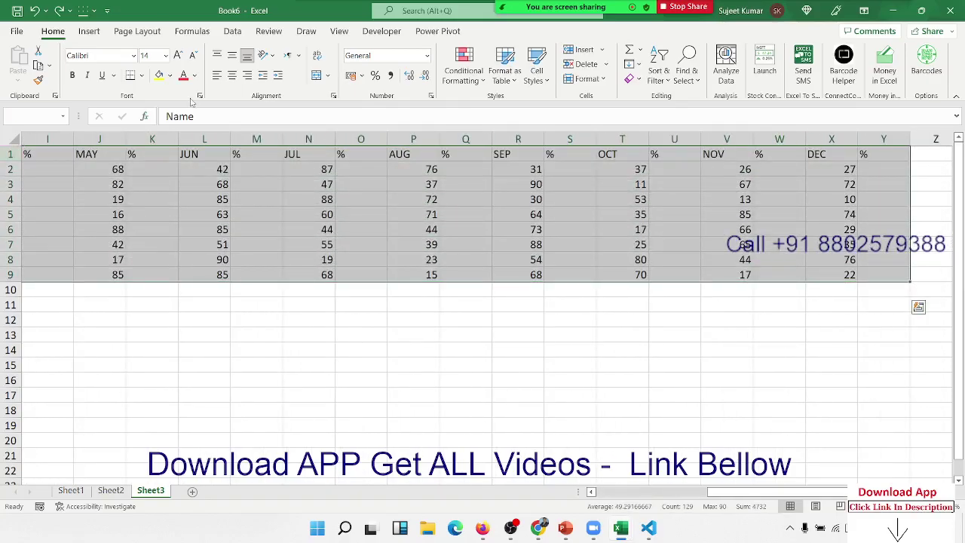
- Use Go To Special with Blanks to select only the empty % cells in A1:Y9
click(694, 77)
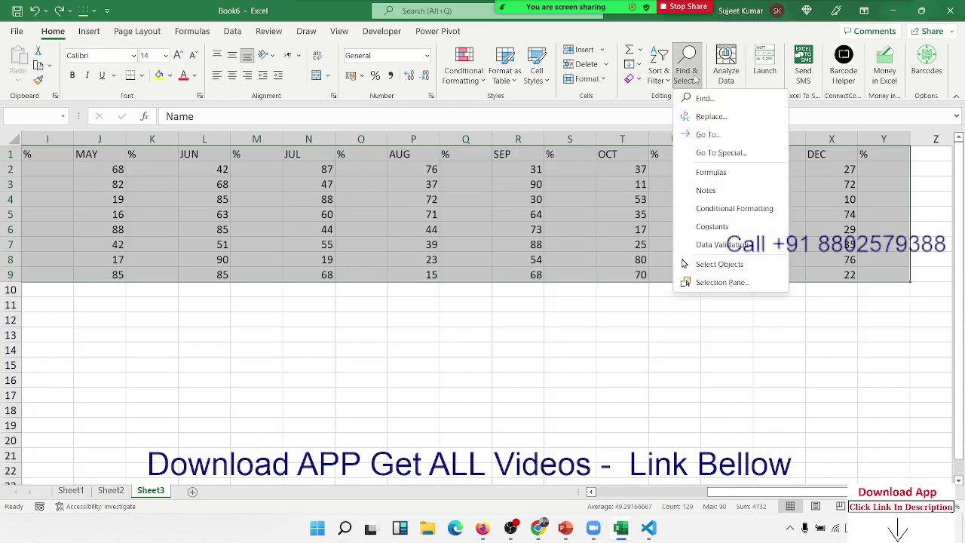
click(724, 153)
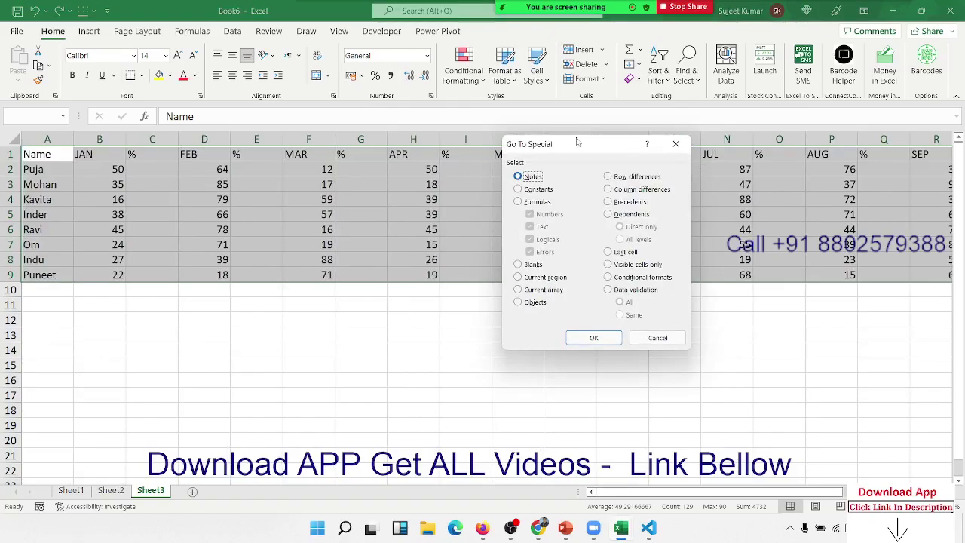
drag(577, 142, 379, 124)
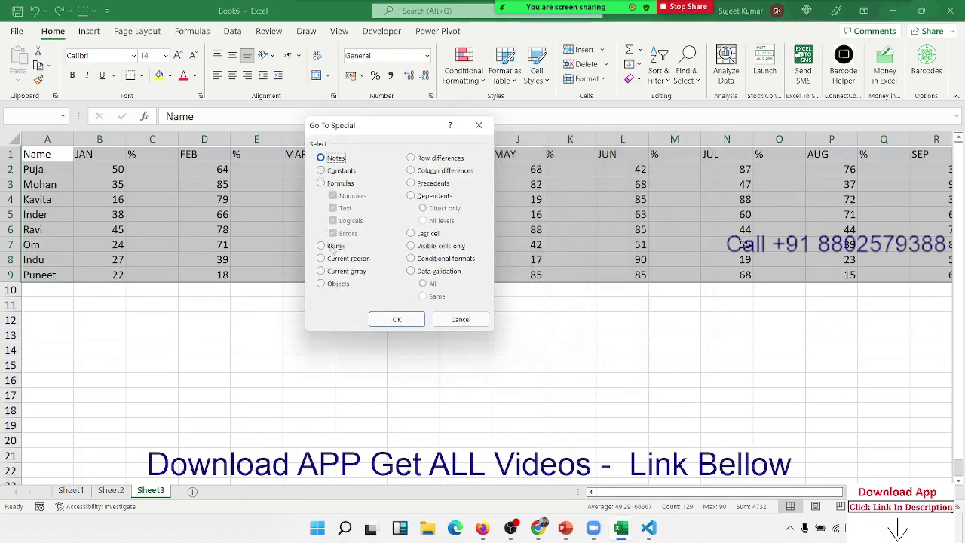
click(341, 248)
click(340, 247)
click(395, 319)
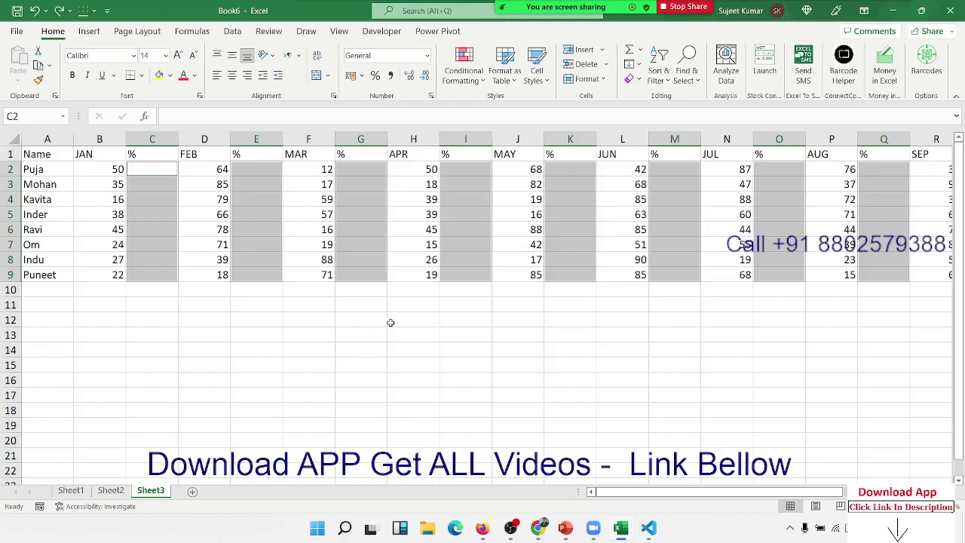
- Enter =B2/70 into every selected blank cell at once with Ctrl+Enter
text(=)
key(Left)
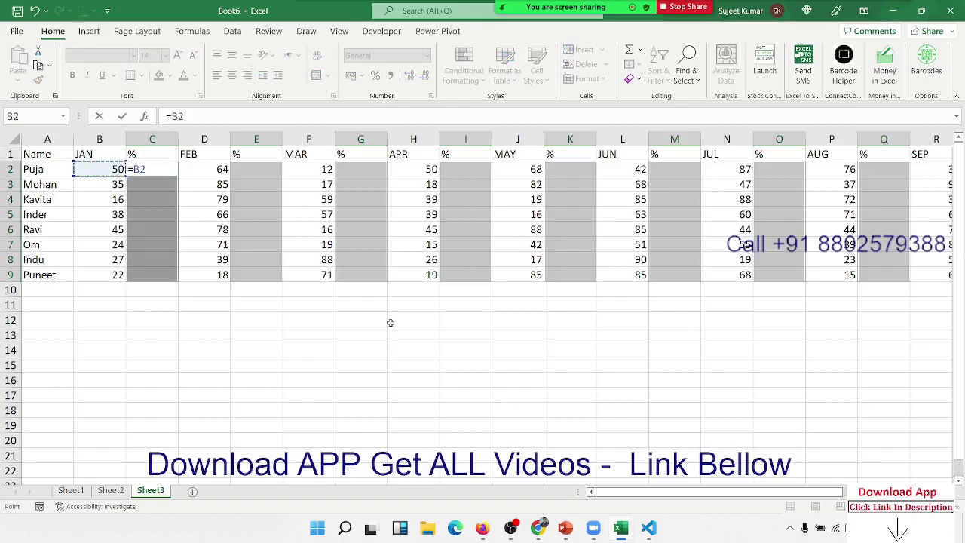
text(/7)
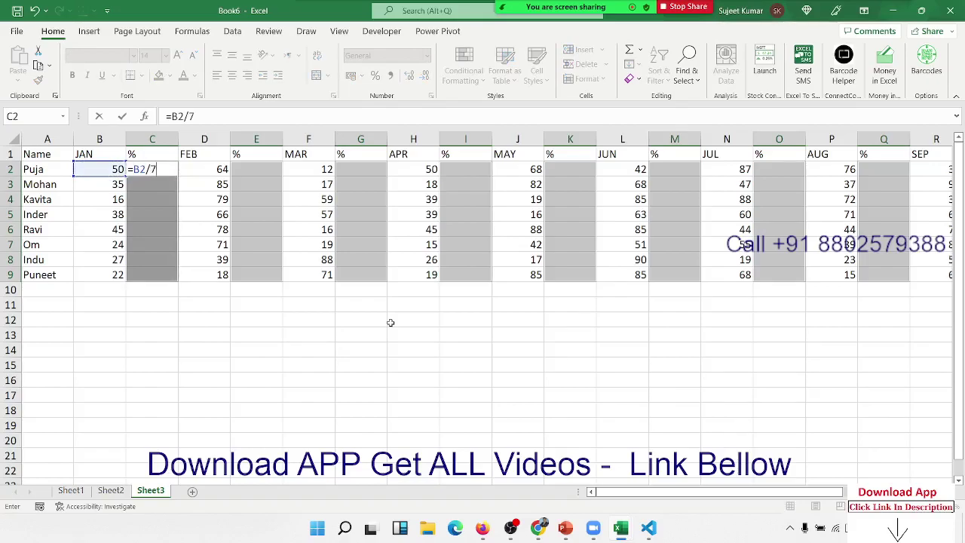
text(0)
key(ctrl+Return)
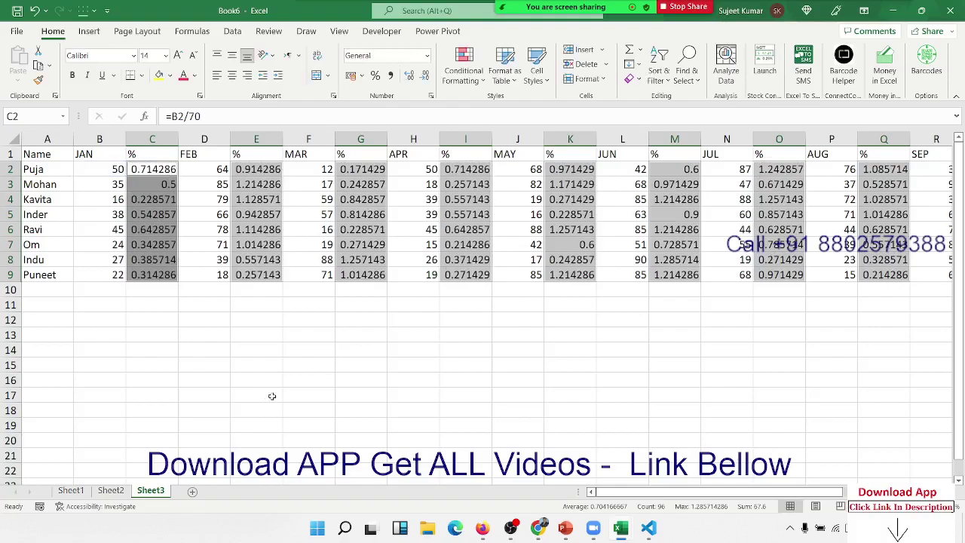
- On Sheet2, select L14:O21 and fill every cell with 65, replacing an initial 85
click(111, 490)
scroll(438, 369, down, 3)
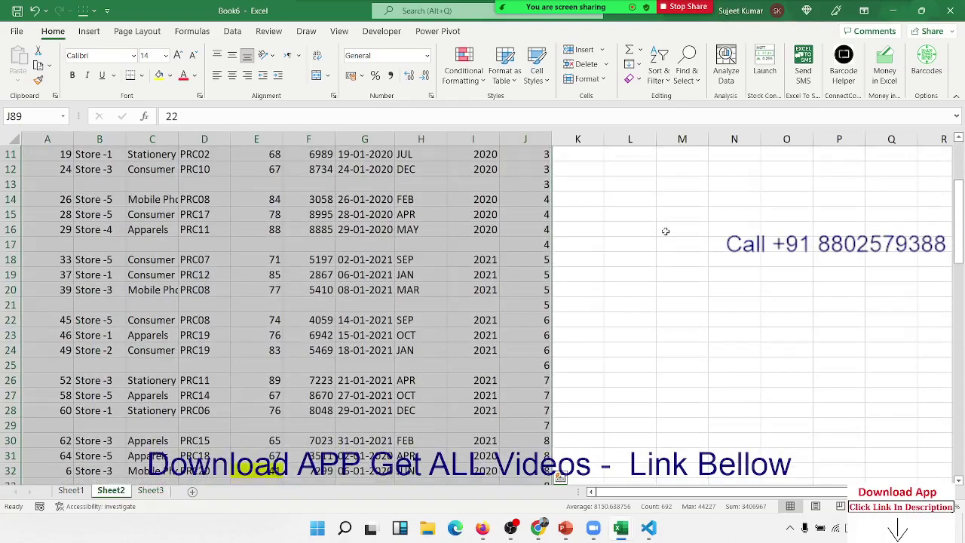
drag(640, 195, 796, 304)
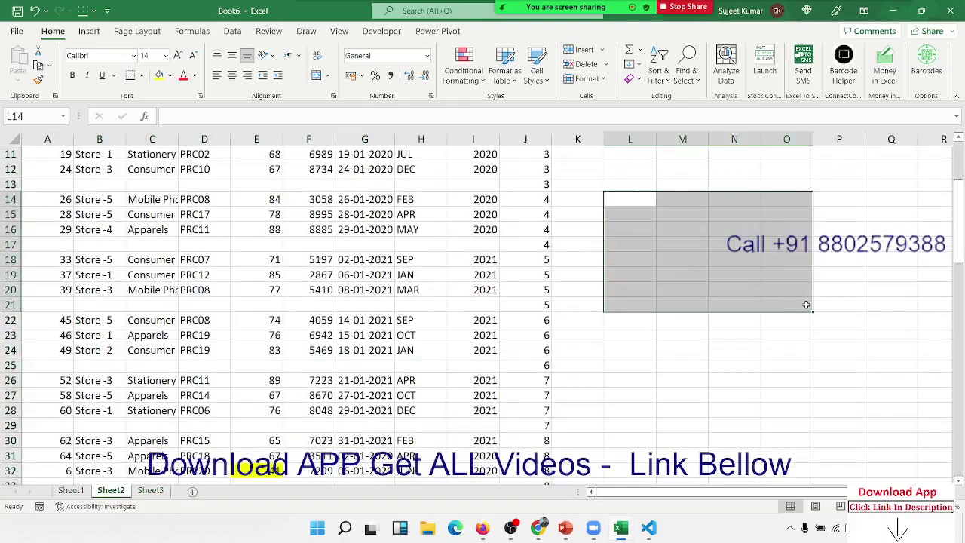
text(85)
key(Return)
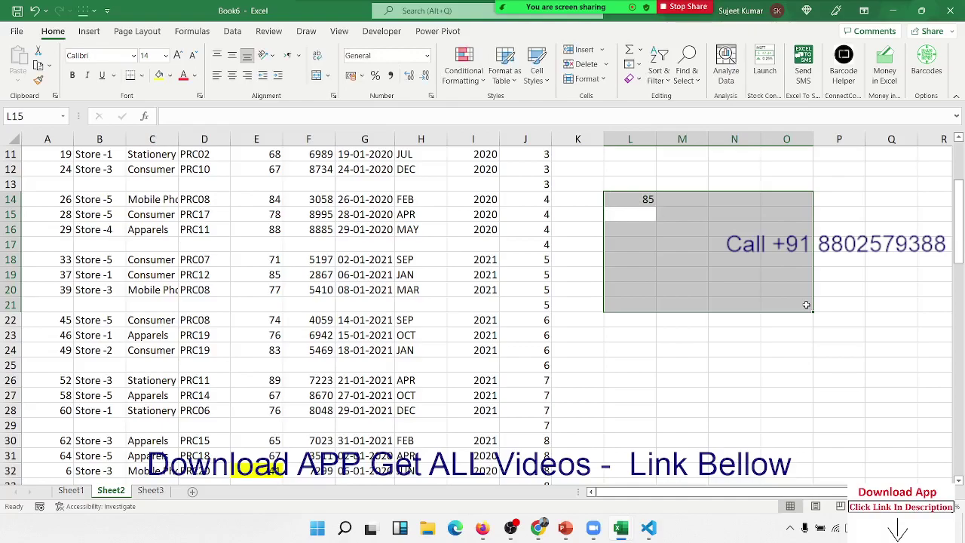
text(65)
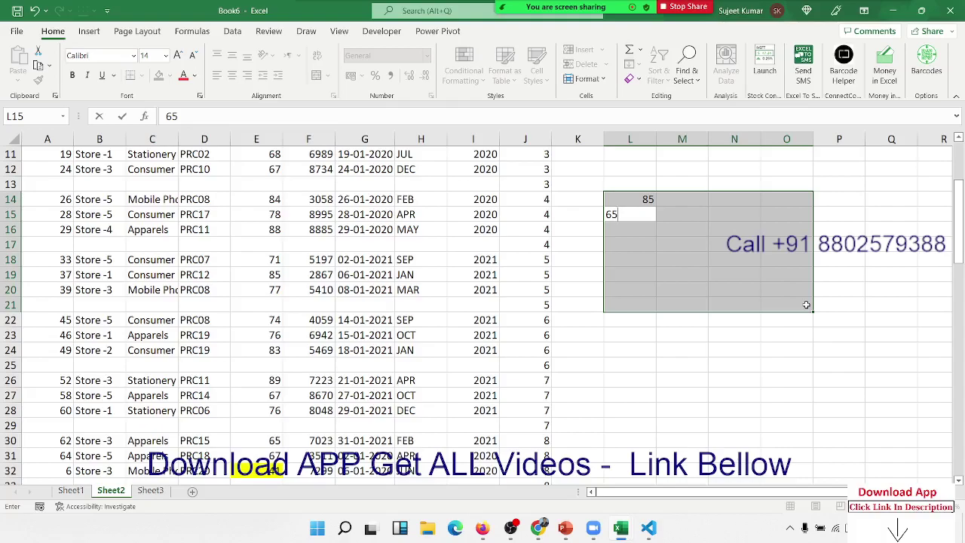
key(ctrl+Return)
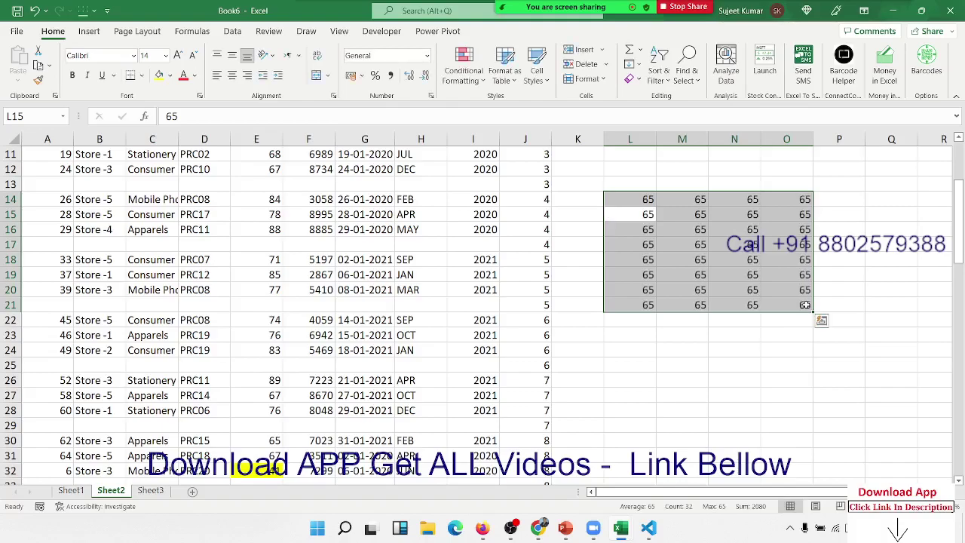
- Apply Percent Style to Sheet3's % columns and check formulas in G2, C2, N3 and M6
click(156, 492)
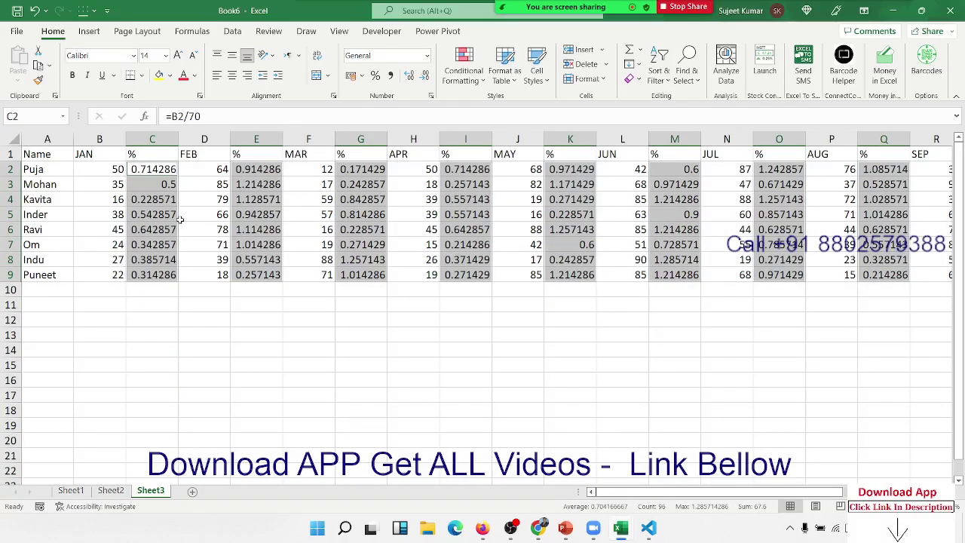
click(376, 79)
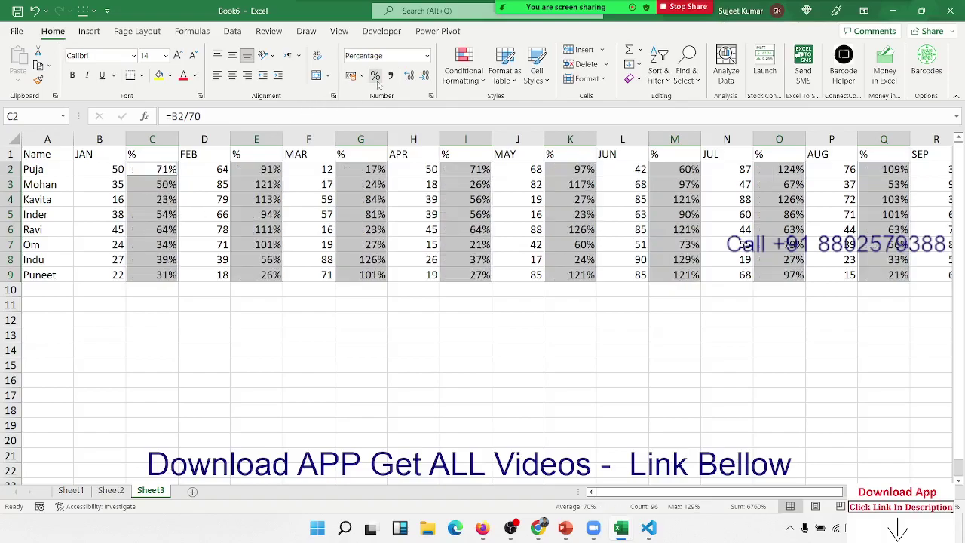
click(368, 169)
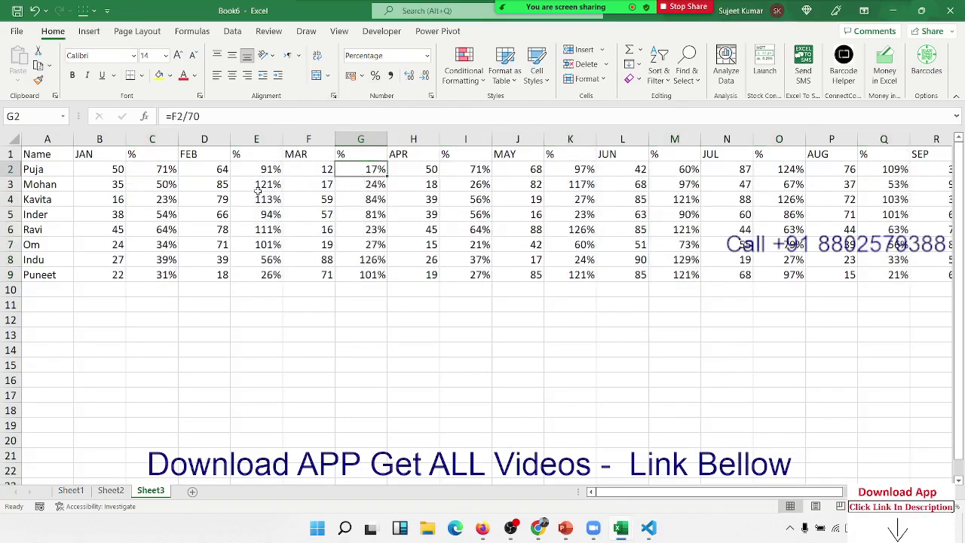
click(132, 173)
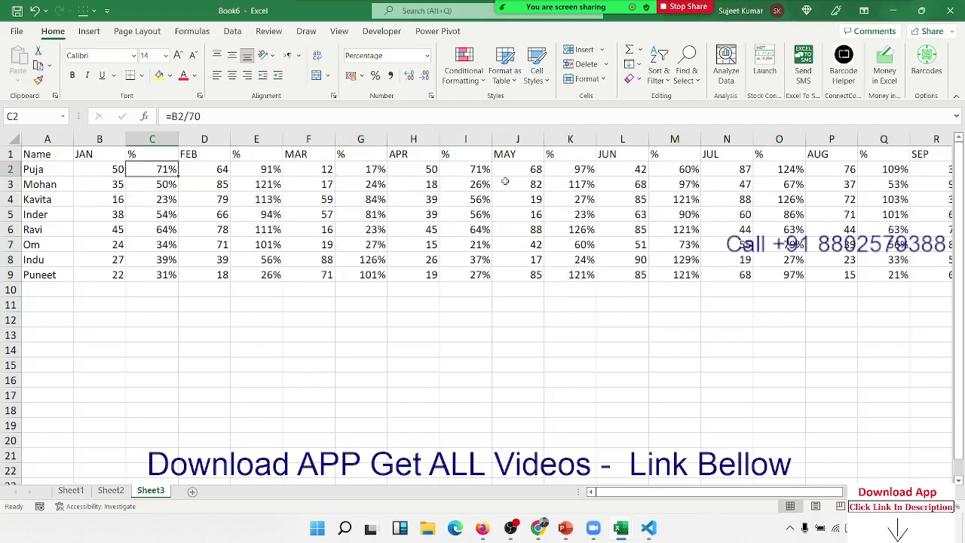
click(705, 185)
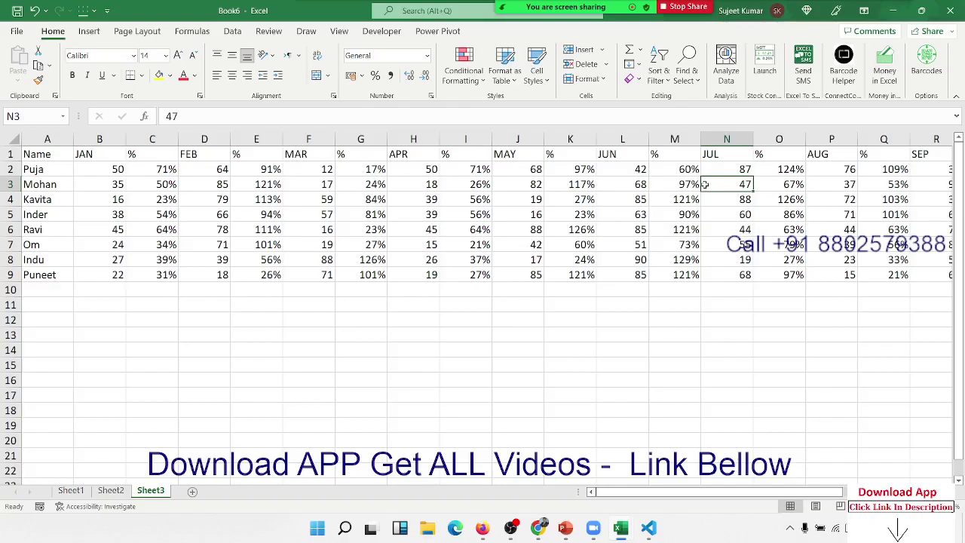
click(700, 229)
mouse_move(596, 6)
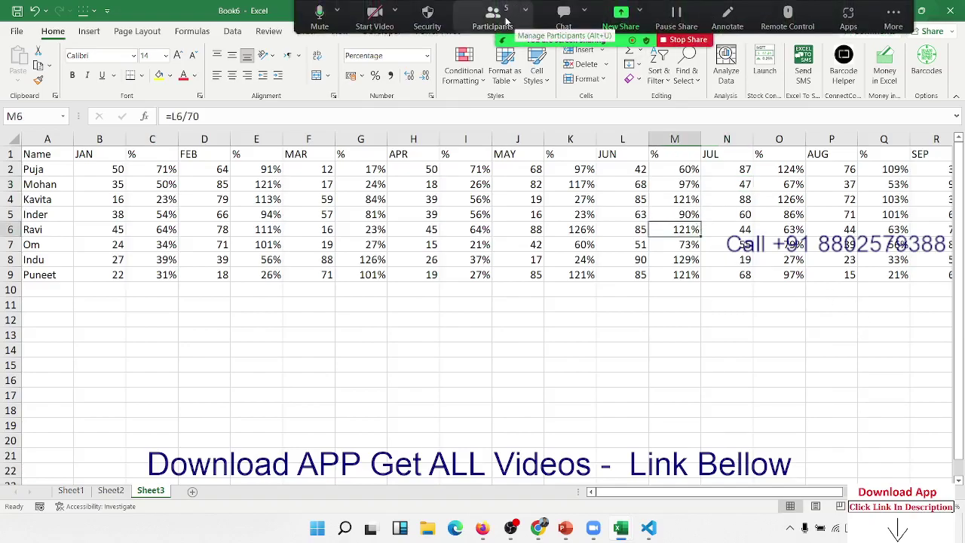
click(494, 25)
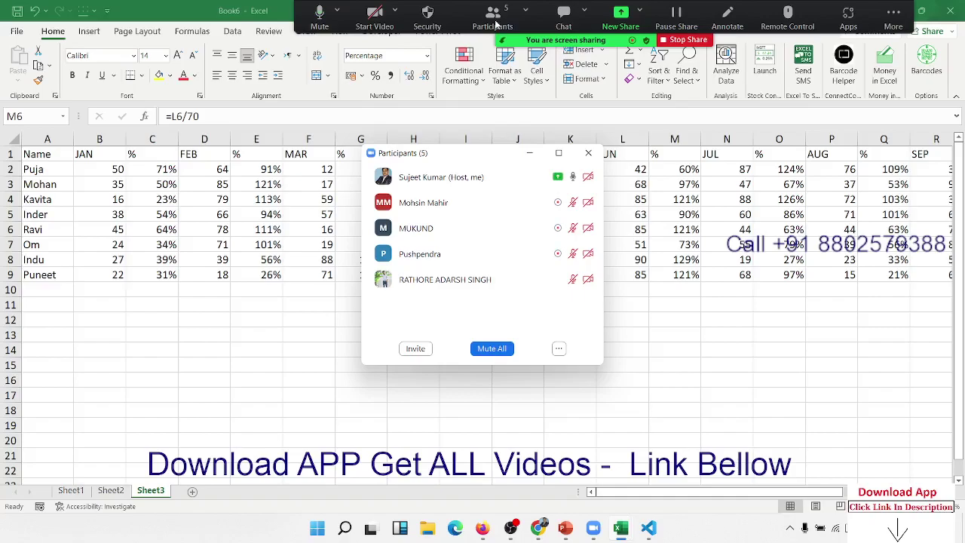
click(581, 153)
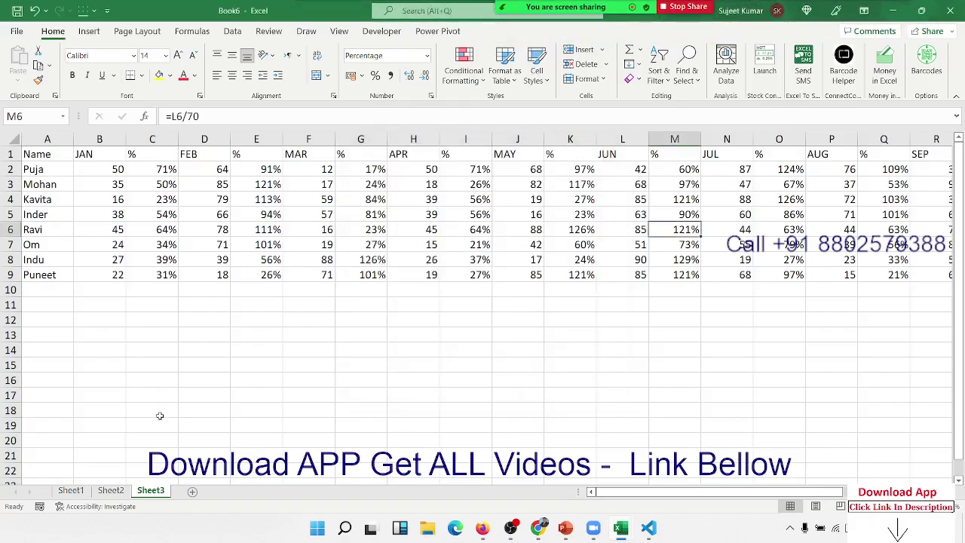
- Turn on AutoFilter for the Sheet1 sales data headers
click(71, 491)
click(72, 260)
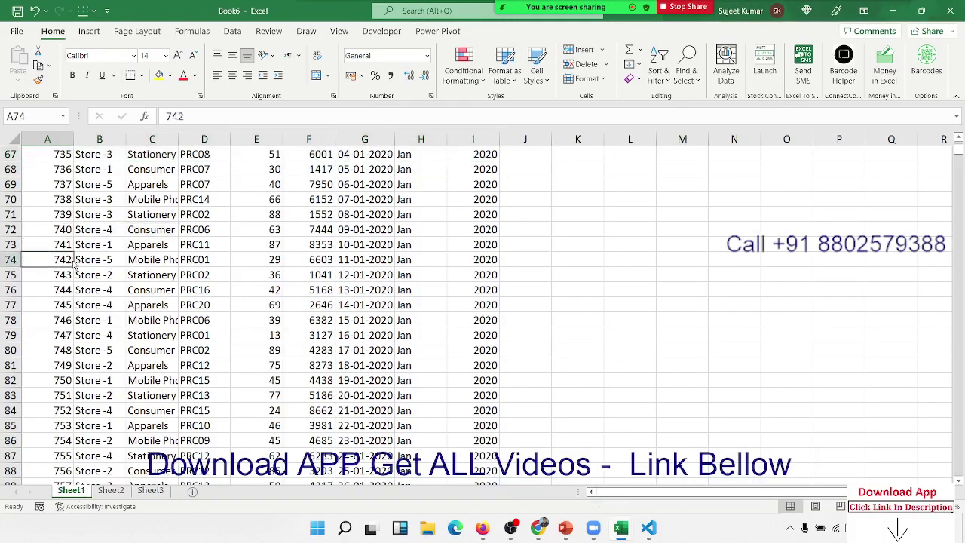
key(ctrl+Home)
key(ctrl+shift+l)
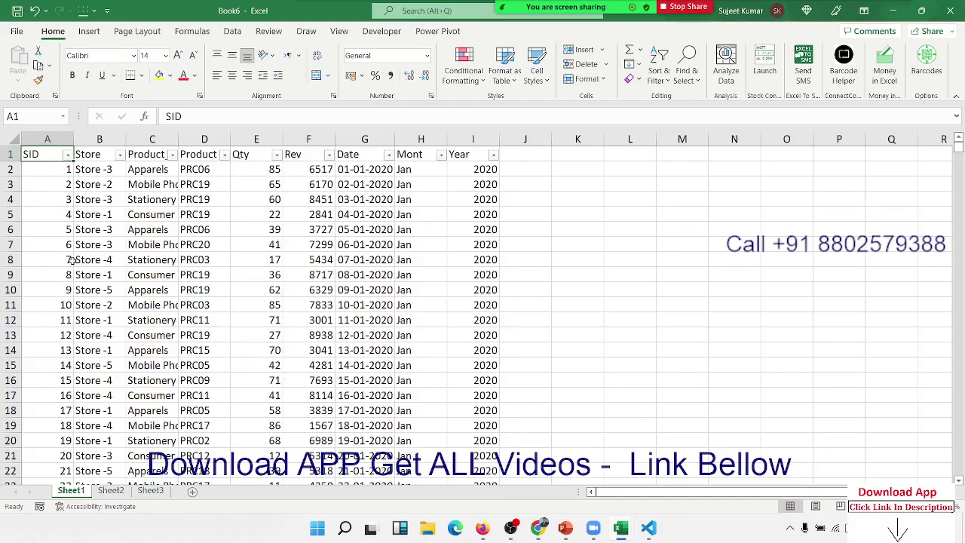
- Filter the Product column to show only PRC01
click(224, 155)
click(117, 304)
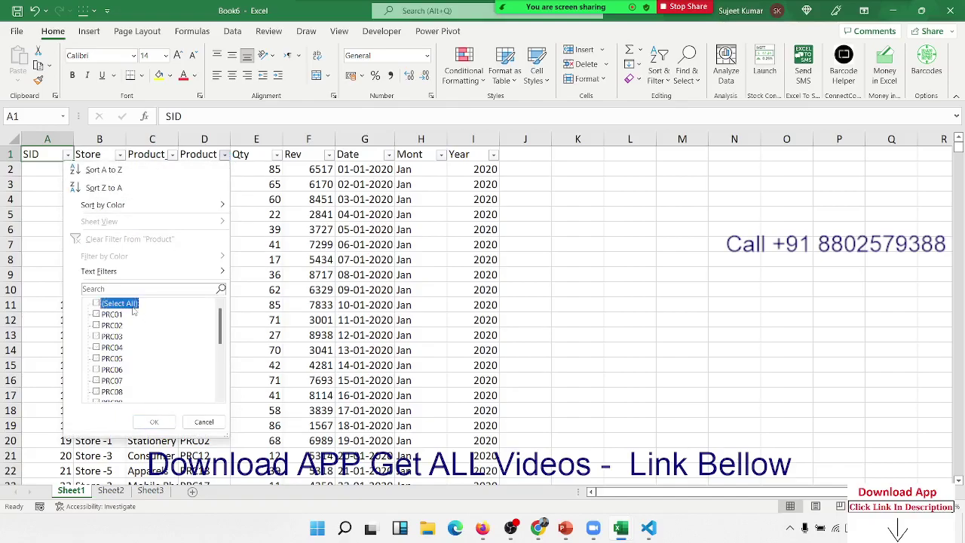
click(117, 315)
click(154, 422)
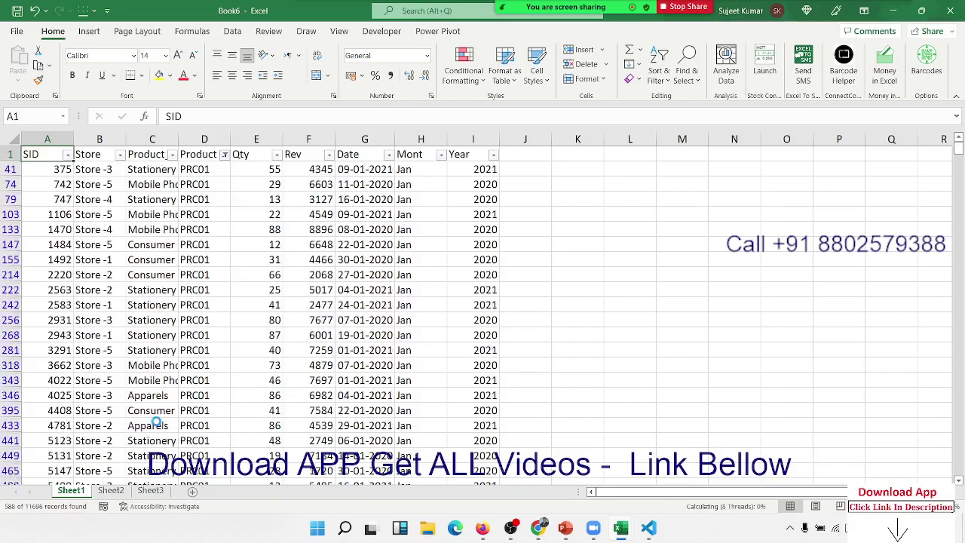
- Review the PRC01 rows, then clear the Product filter so all rows show
click(224, 155)
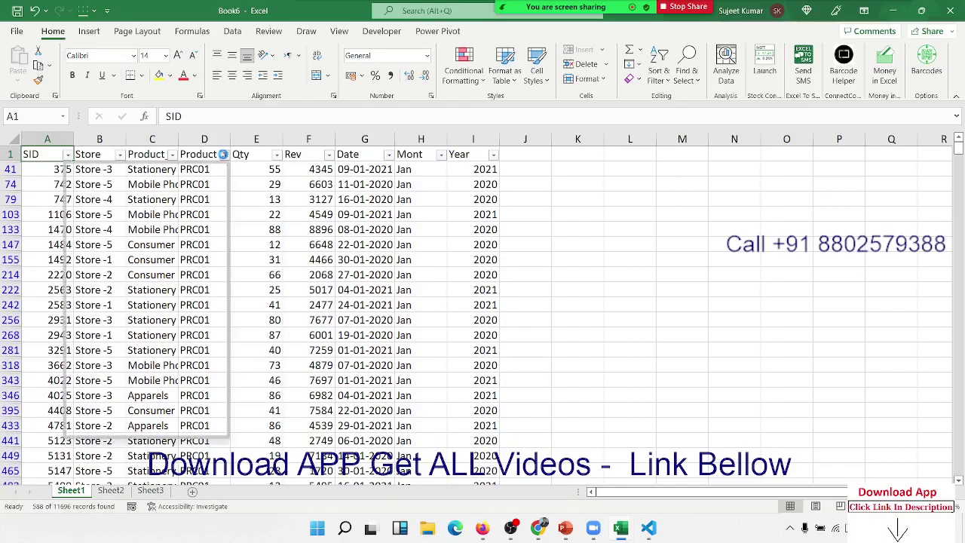
click(53, 203)
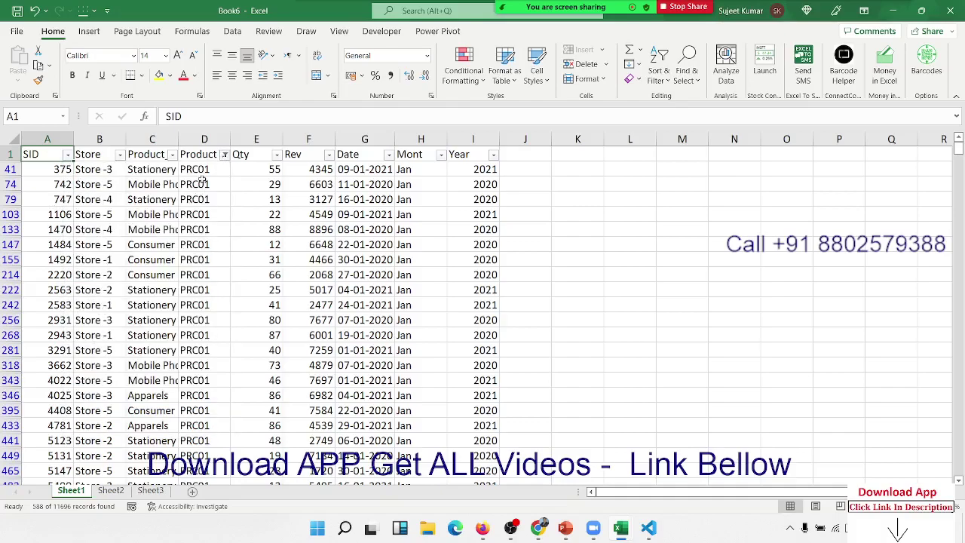
drag(200, 172, 189, 365)
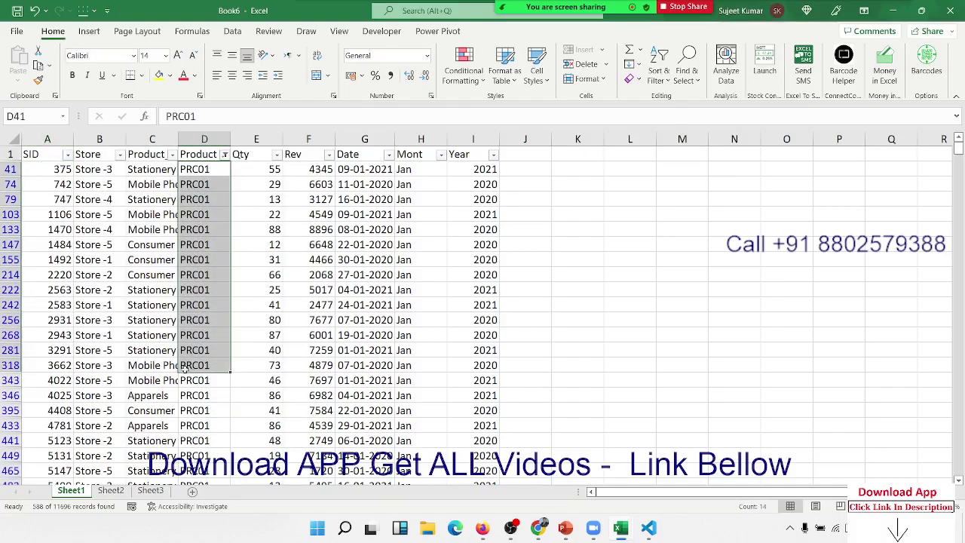
click(68, 246)
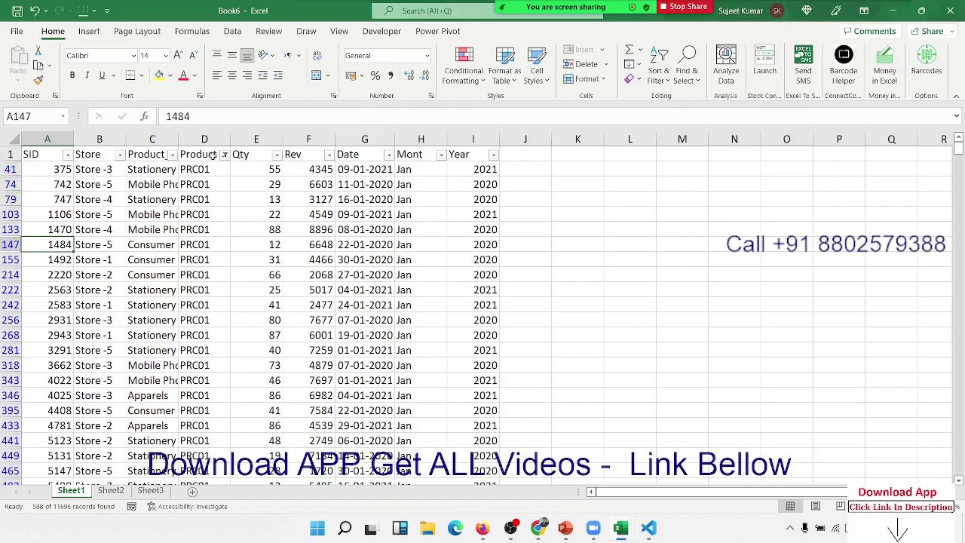
click(224, 155)
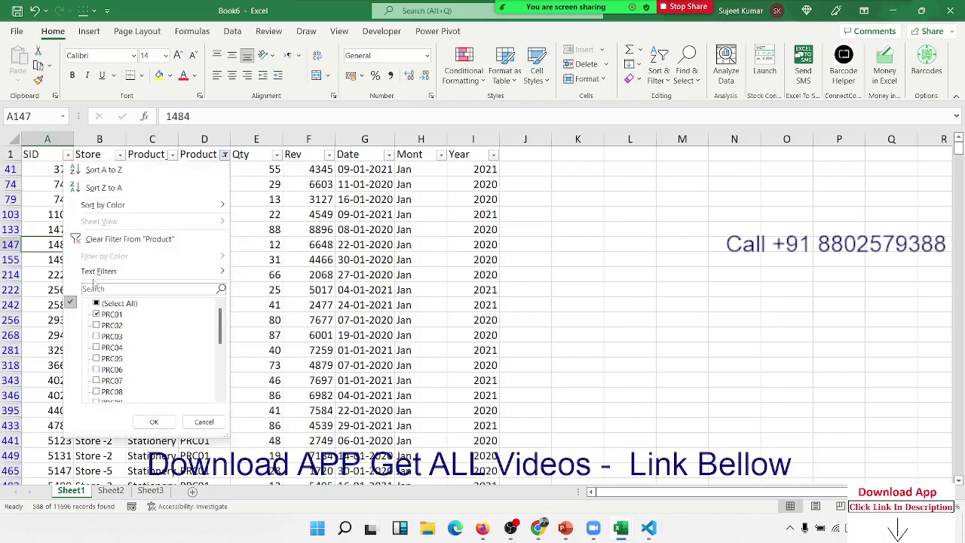
click(101, 240)
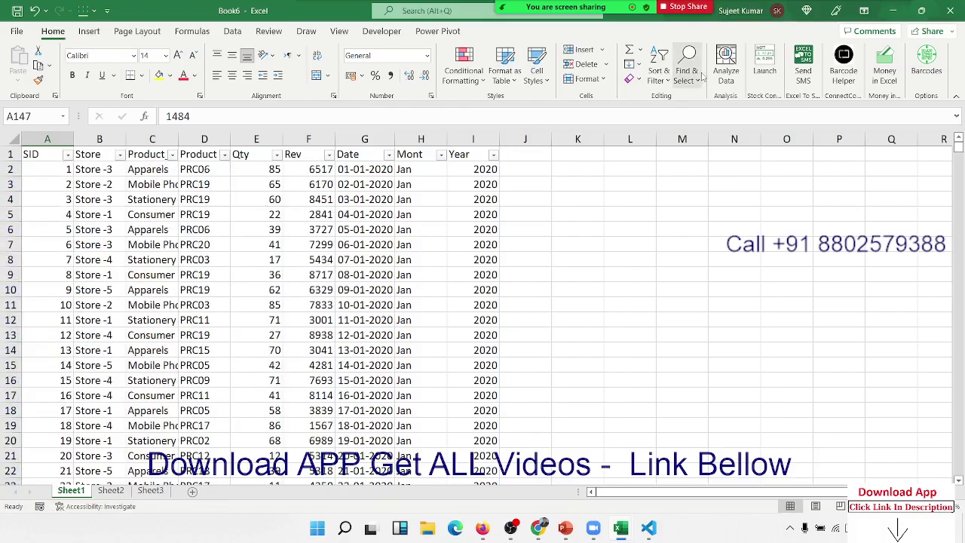
- Select the Store header cell B1 of the sales table
click(660, 76)
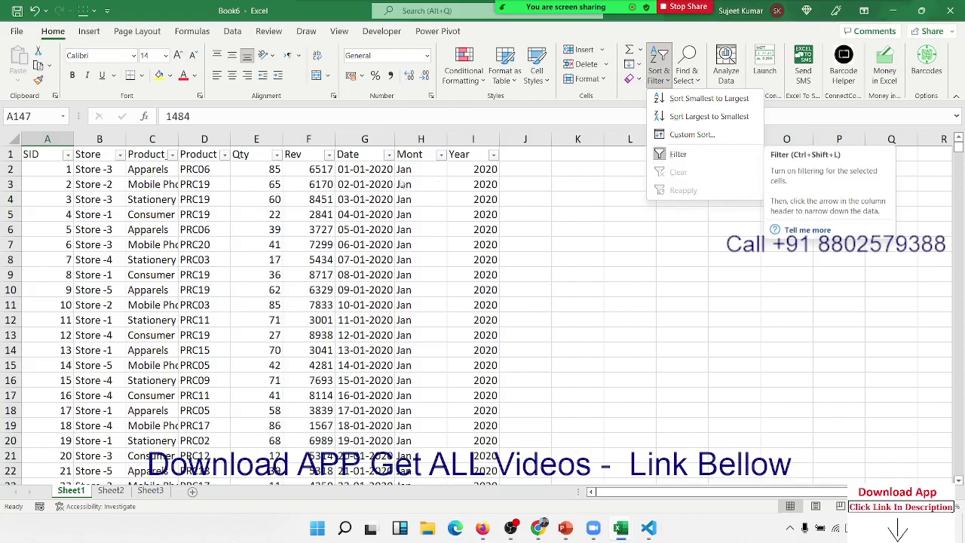
click(165, 215)
click(116, 195)
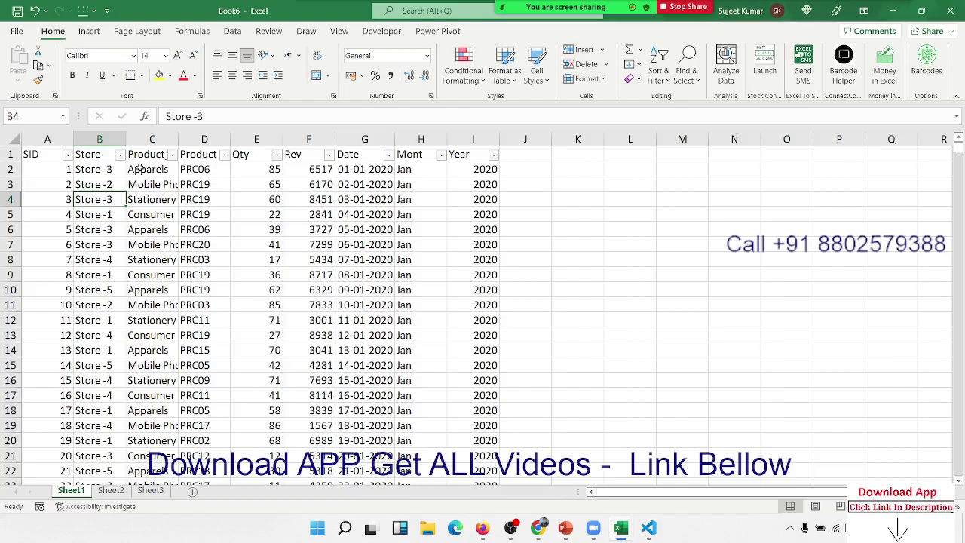
click(118, 158)
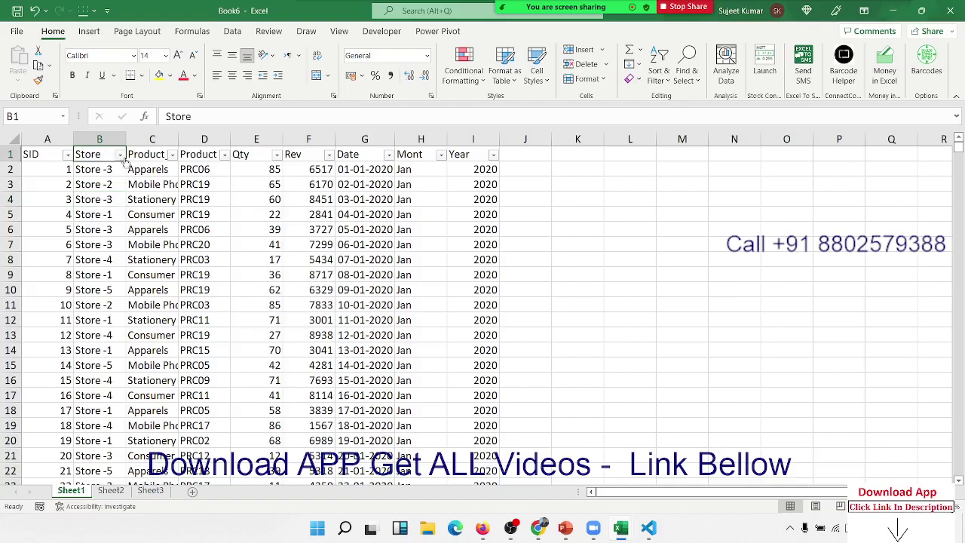
- Show the Product column's Text Filters choices with every product code still checked
click(225, 155)
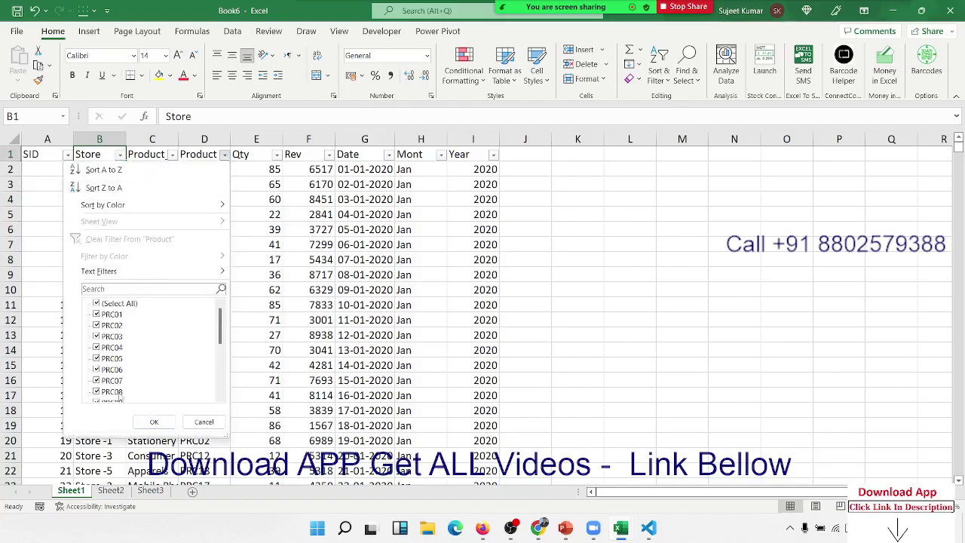
scroll(102, 377, down, 5)
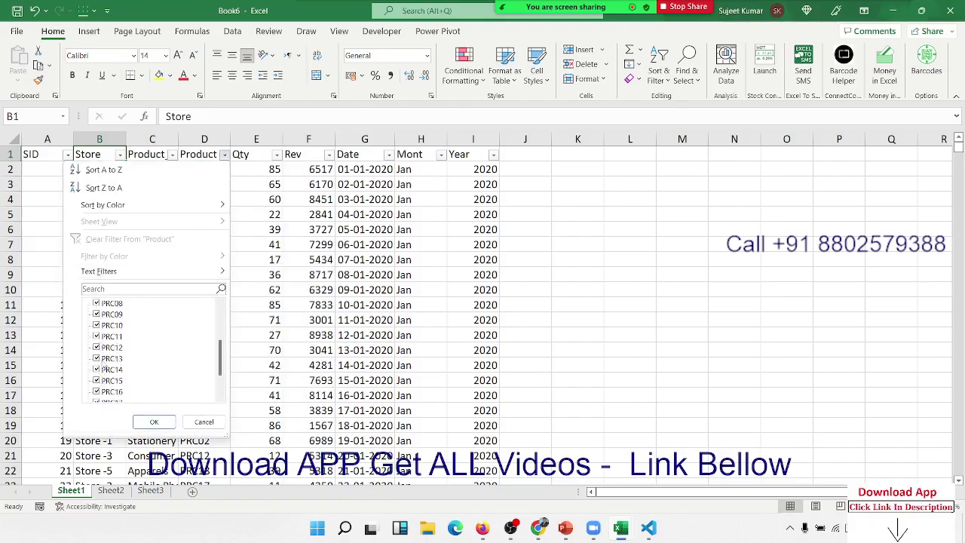
scroll(106, 369, up, 5)
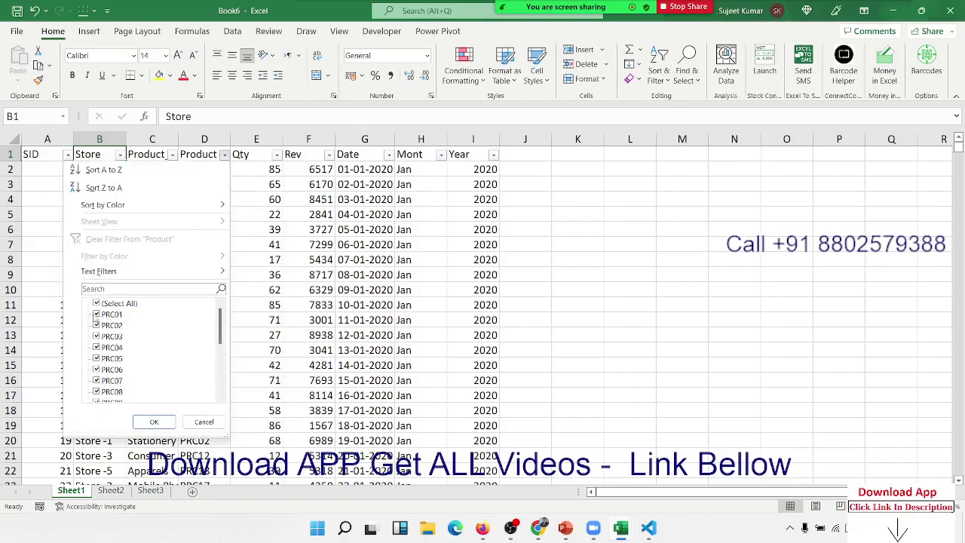
click(96, 303)
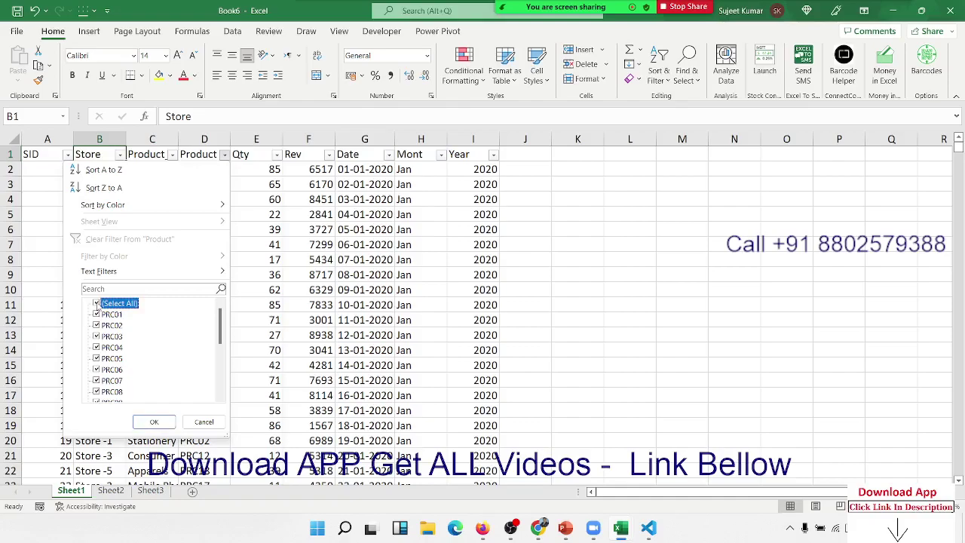
click(96, 303)
mouse_move(102, 280)
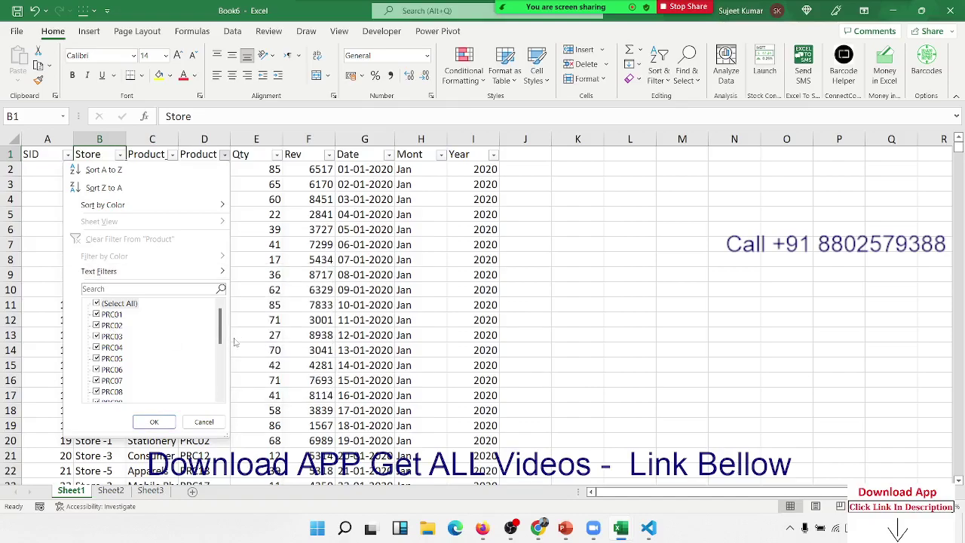
mouse_move(208, 273)
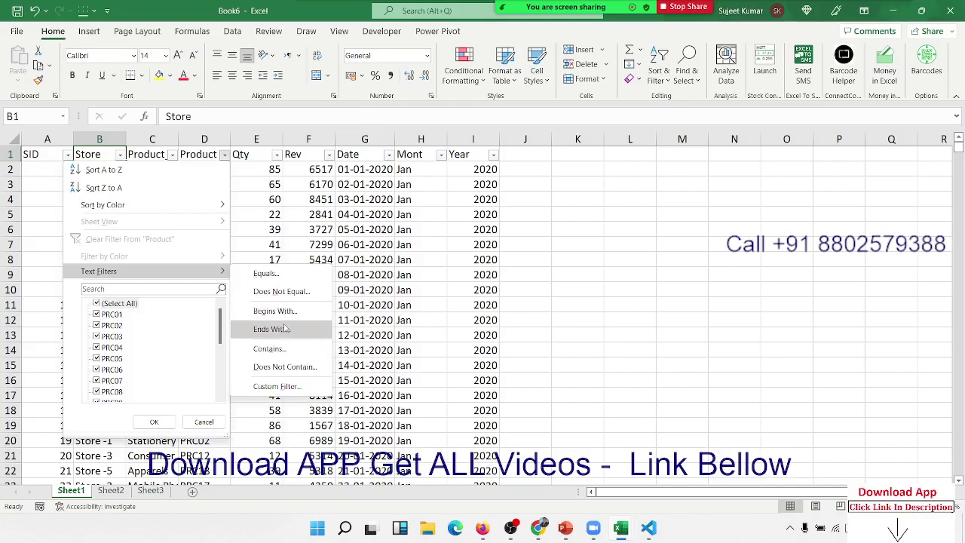
- Filter the Product column to codes ending with 03
click(285, 328)
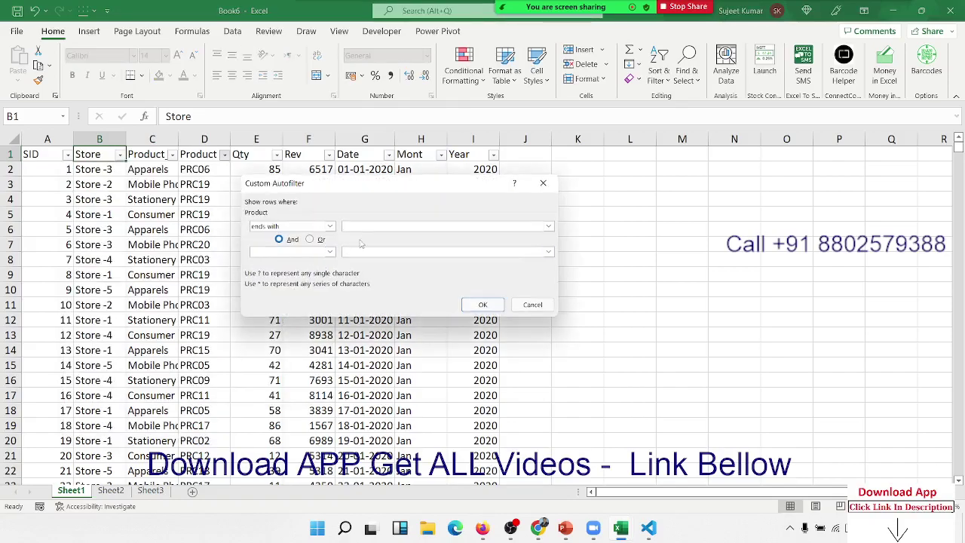
text(03)
click(503, 306)
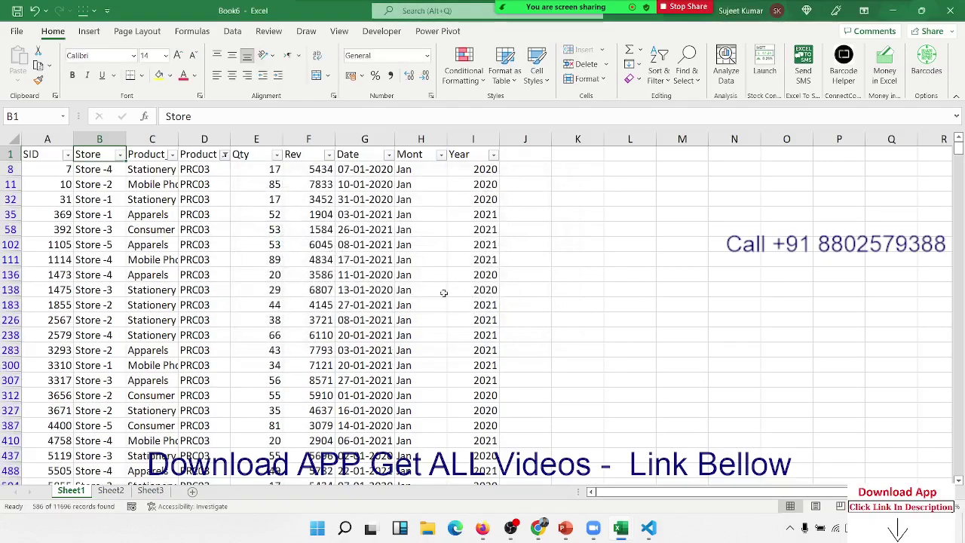
scroll(250, 220, up, 7)
- Dismiss the Zoom popup and clear the ends-with filter from Product
click(225, 155)
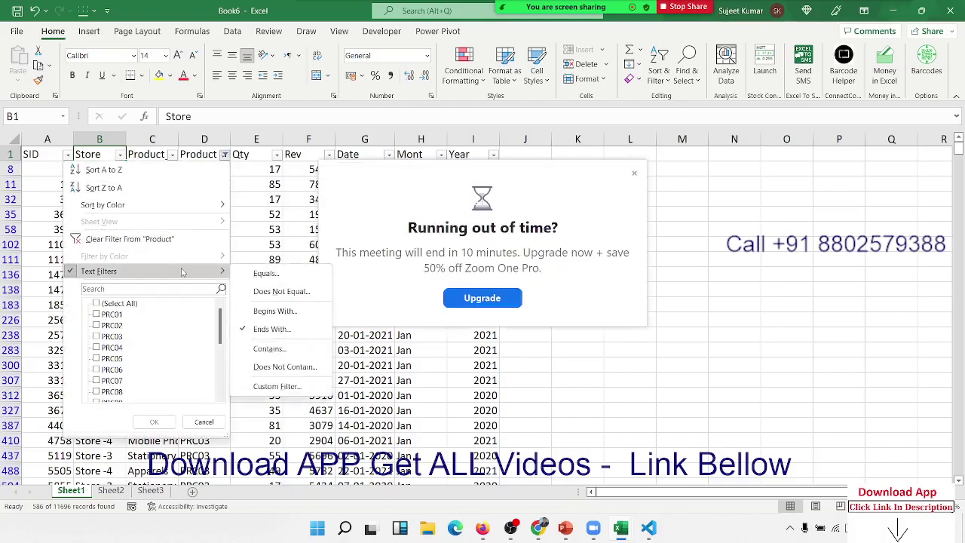
click(634, 173)
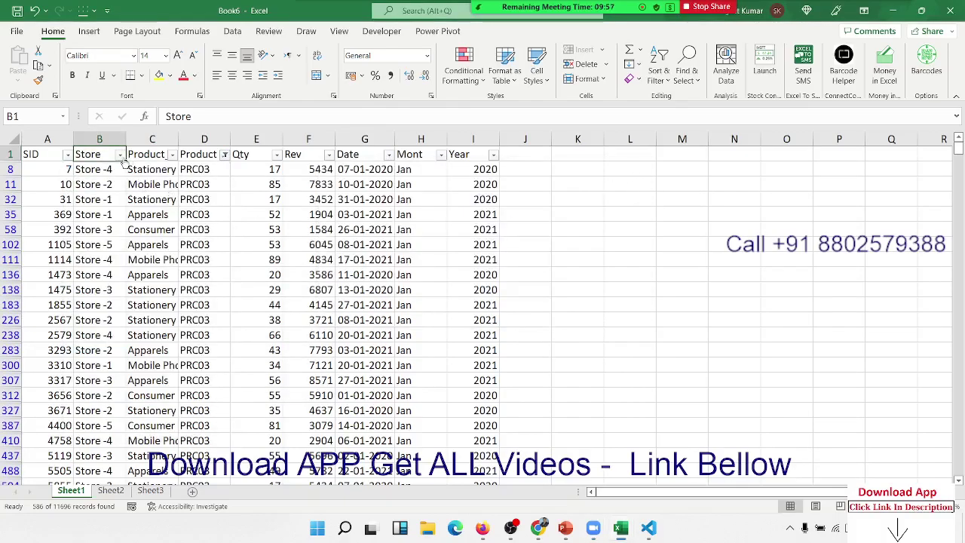
click(119, 154)
mouse_move(121, 271)
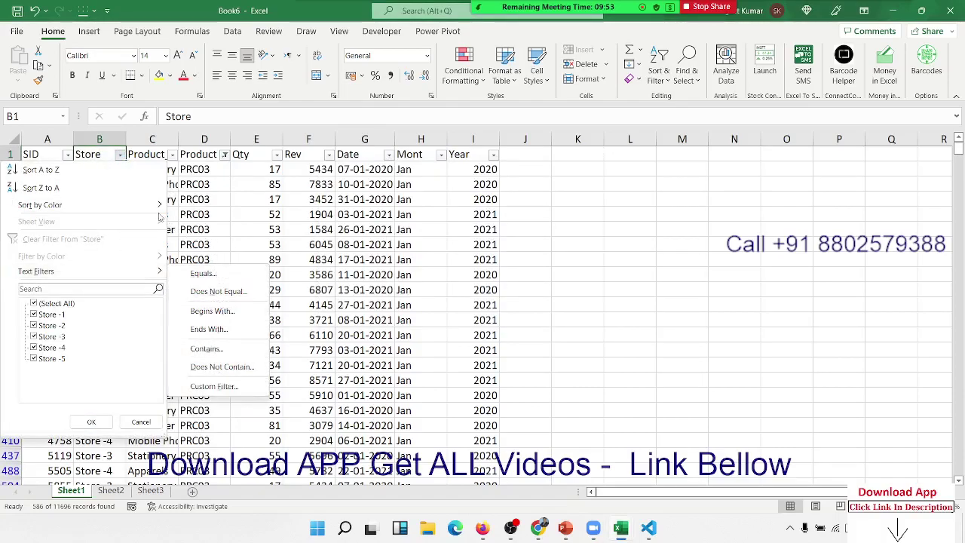
click(223, 207)
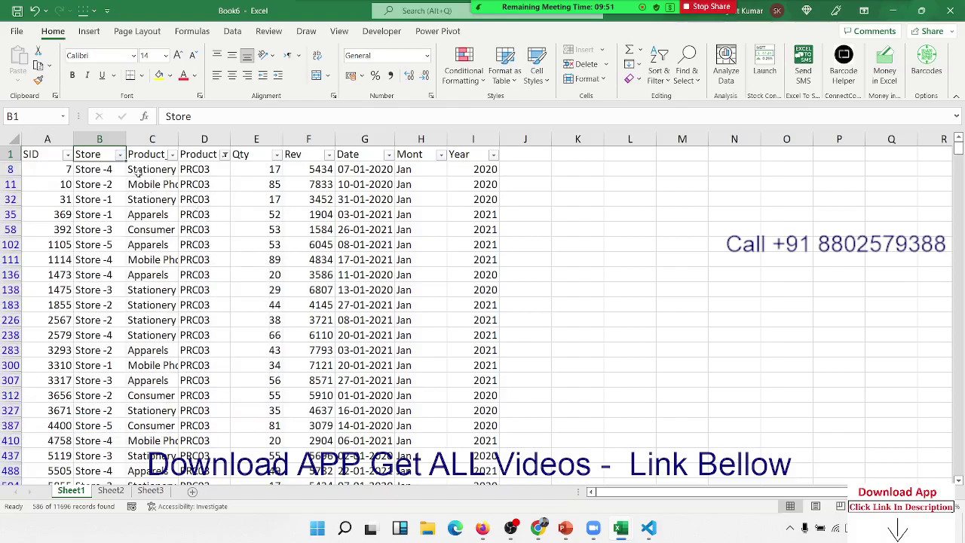
click(226, 154)
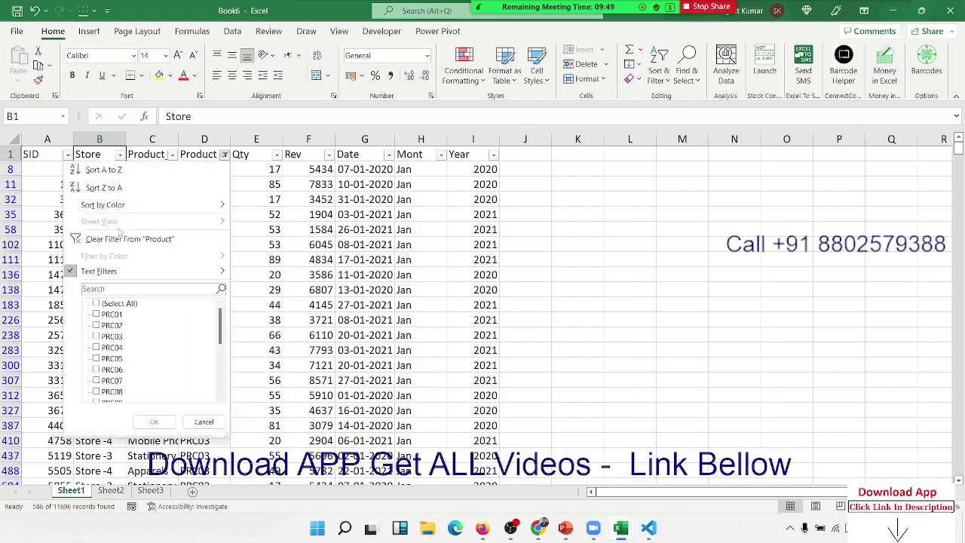
click(136, 237)
click(197, 197)
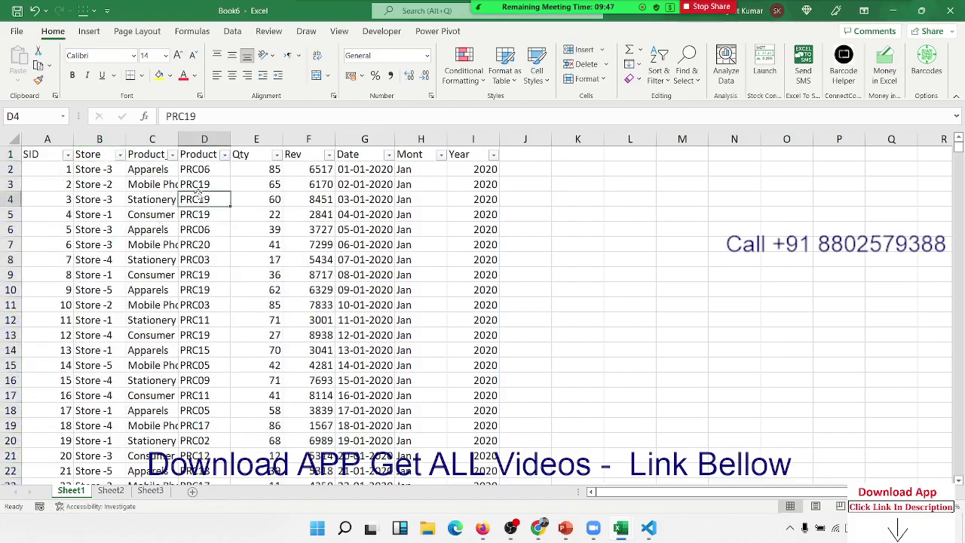
- Filter the Qty column to show only rows equal to 41
click(260, 157)
click(276, 154)
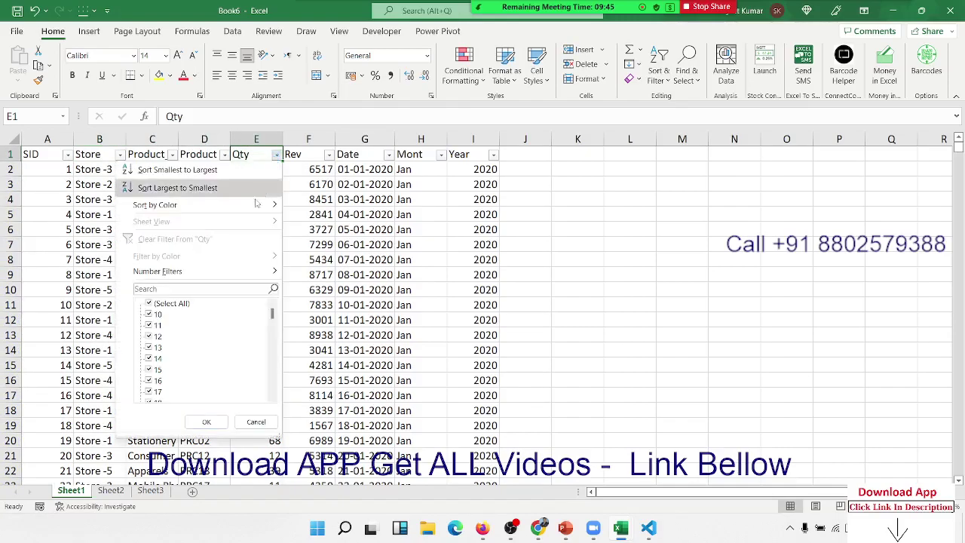
scroll(167, 310, down, 15)
scroll(167, 311, up, 9)
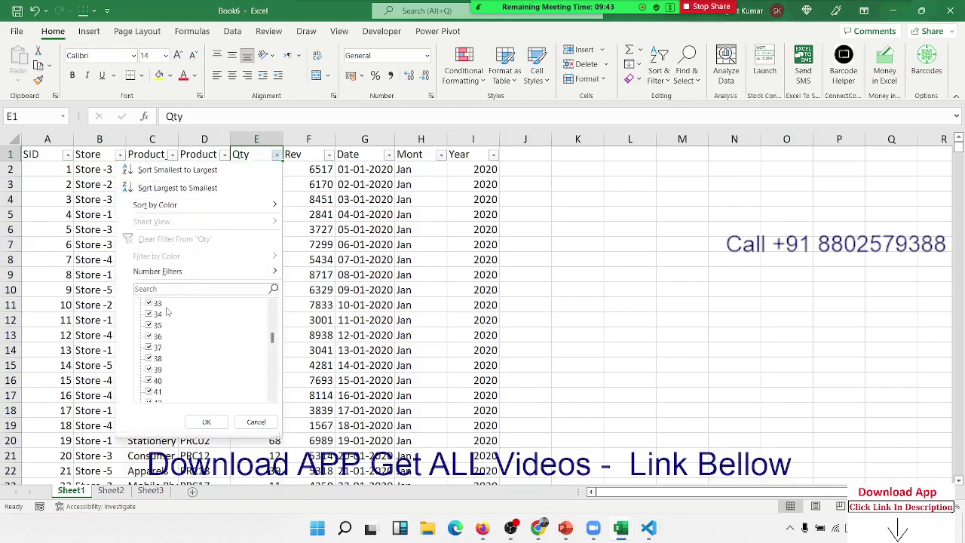
scroll(168, 311, up, 6)
mouse_move(165, 278)
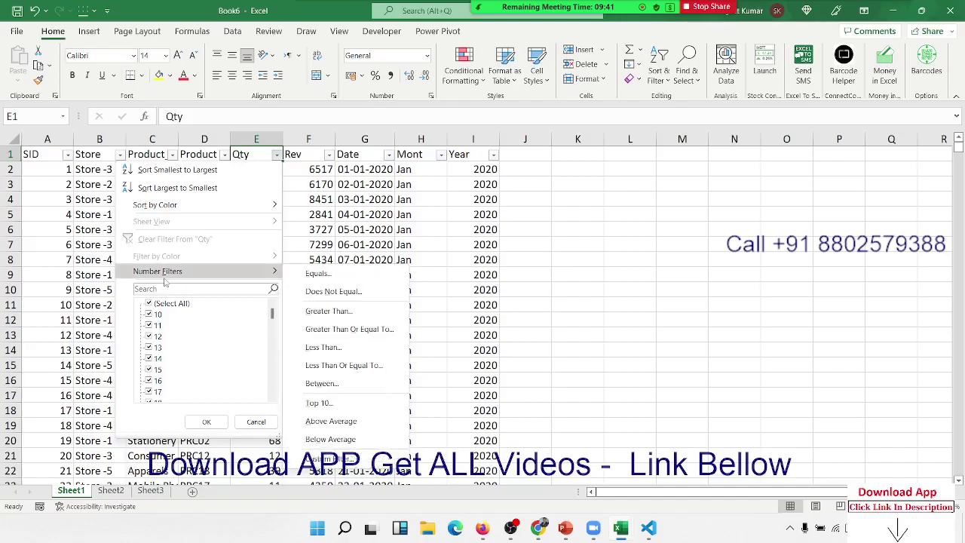
click(317, 274)
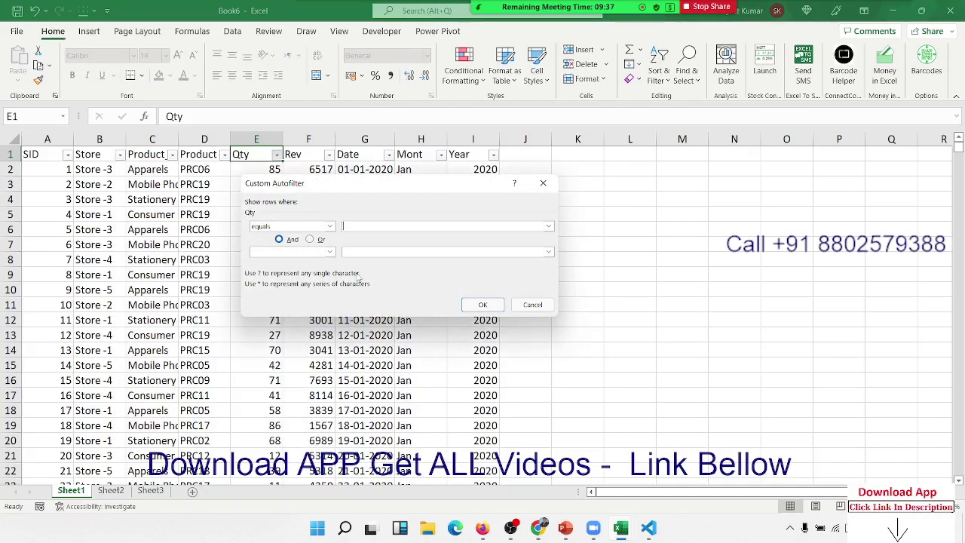
text(41)
click(483, 305)
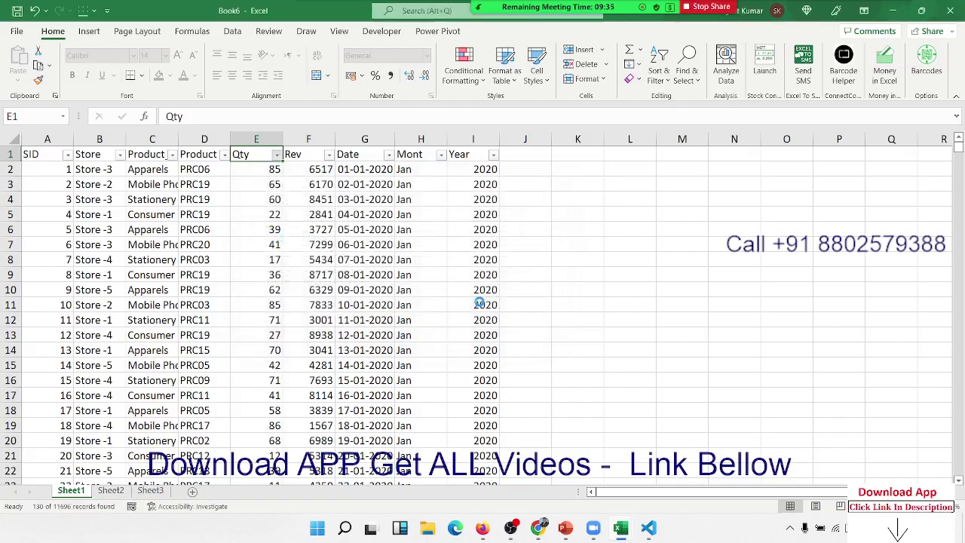
- Select the filtered Qty values, reselect all Qty values, and start a Top 10 filter
click(276, 205)
drag(276, 205, 280, 365)
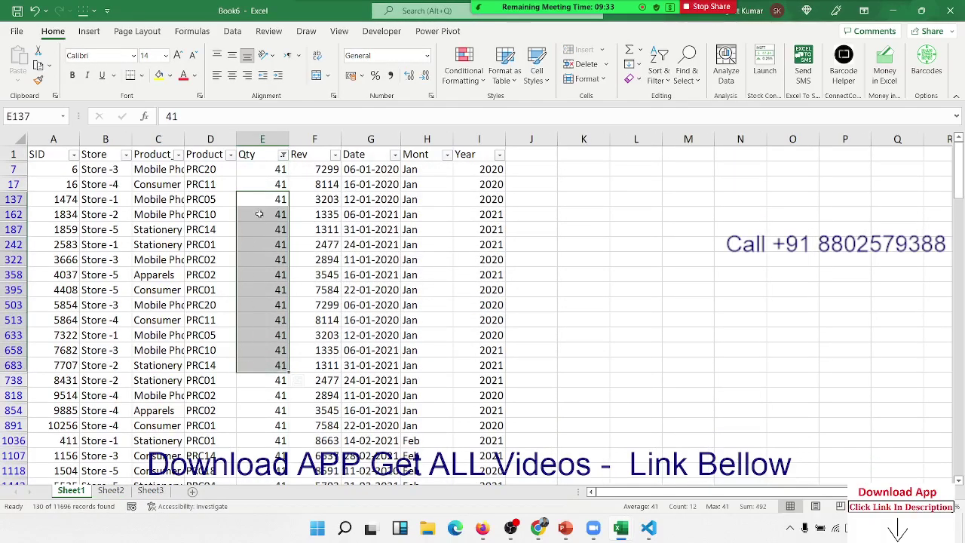
click(282, 155)
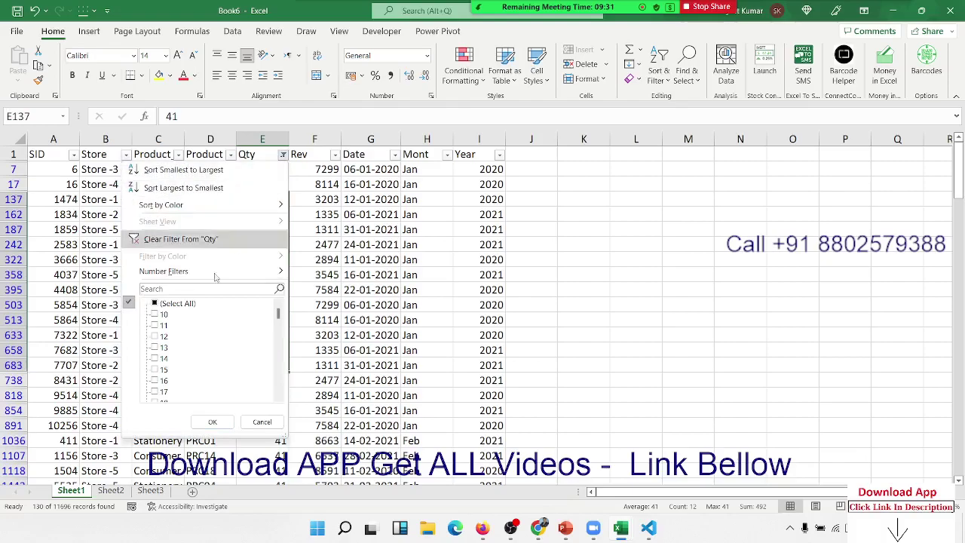
click(155, 304)
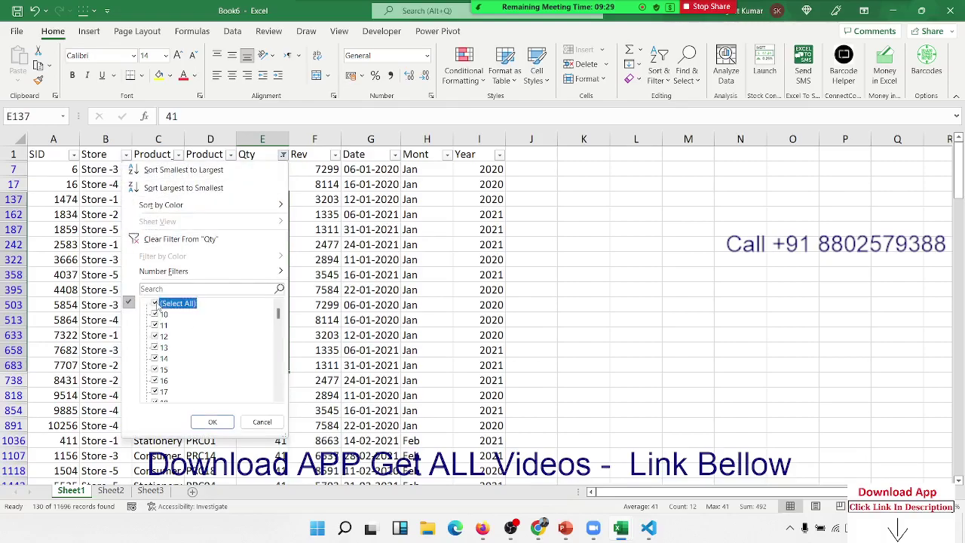
mouse_move(172, 274)
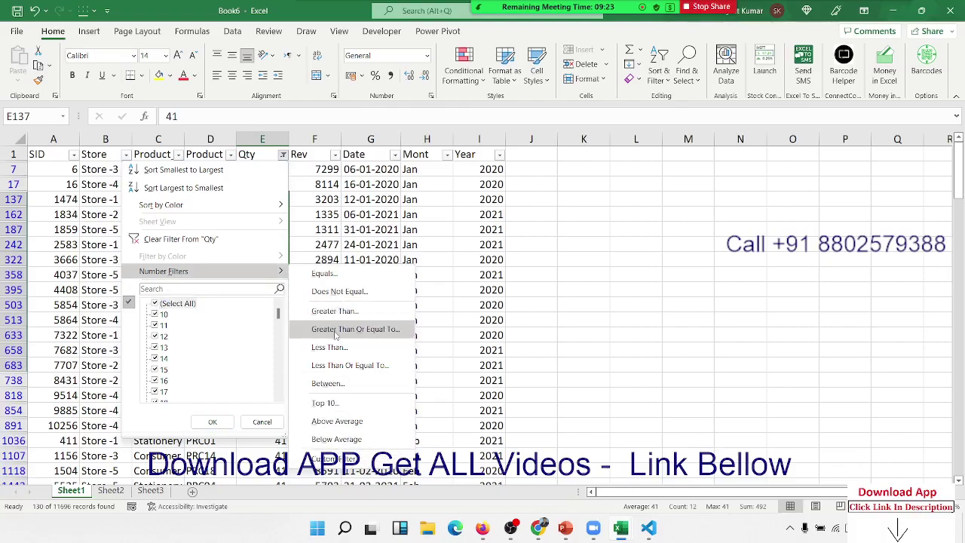
click(328, 403)
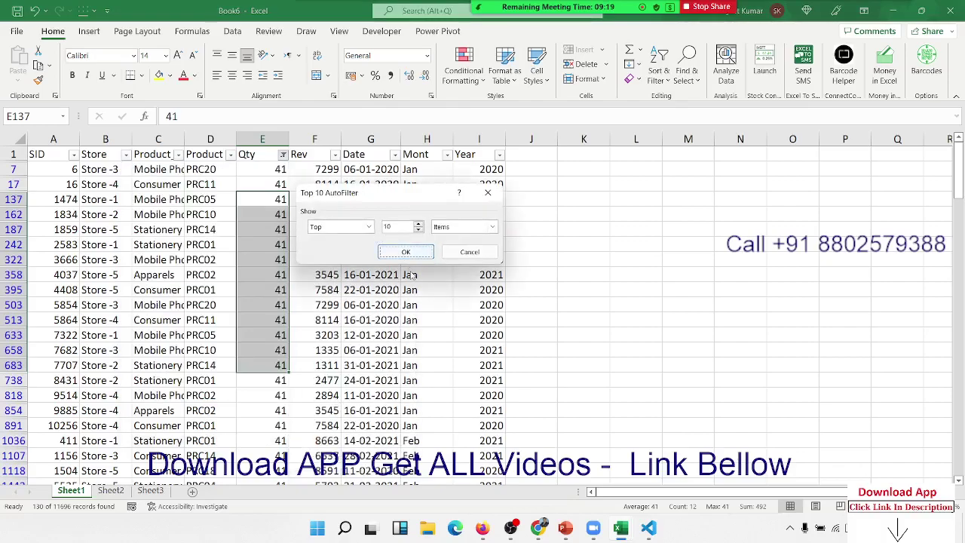
- Change the Top 10 item count to 1 and browse the 168 rows with Qty 90
double_click(394, 226)
text(1)
key(Return)
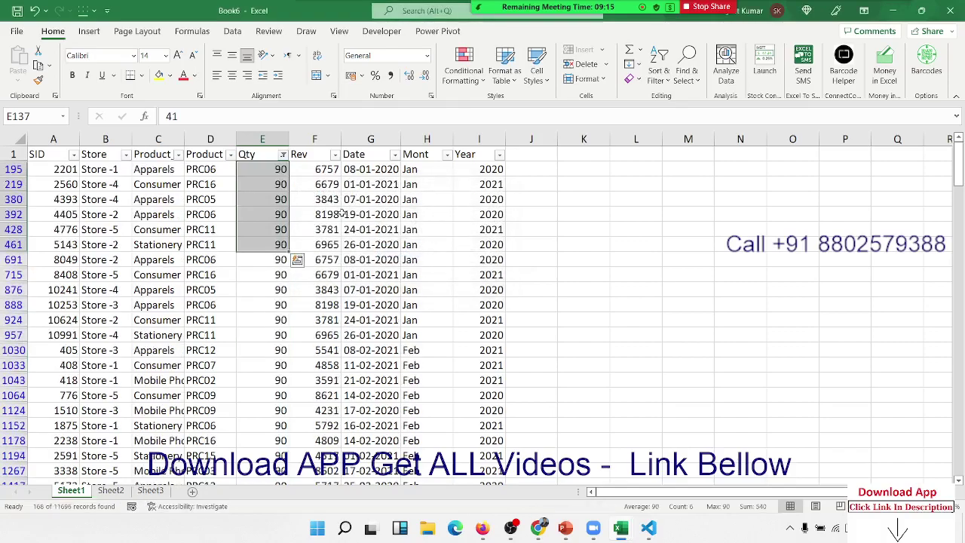
scroll(302, 278, down, 13)
scroll(302, 279, down, 18)
scroll(301, 280, down, 17)
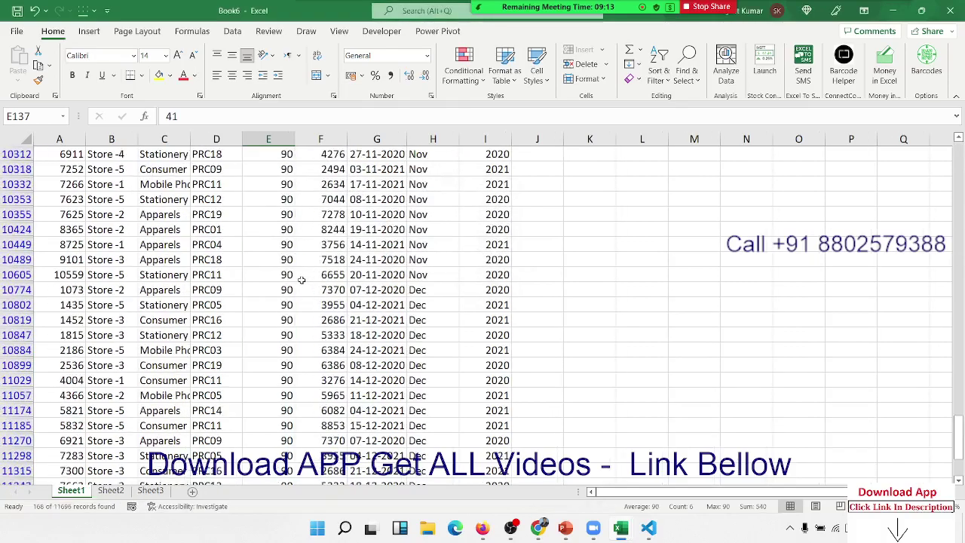
scroll(301, 280, down, 20)
scroll(298, 275, up, 20)
scroll(297, 273, up, 20)
scroll(295, 269, up, 15)
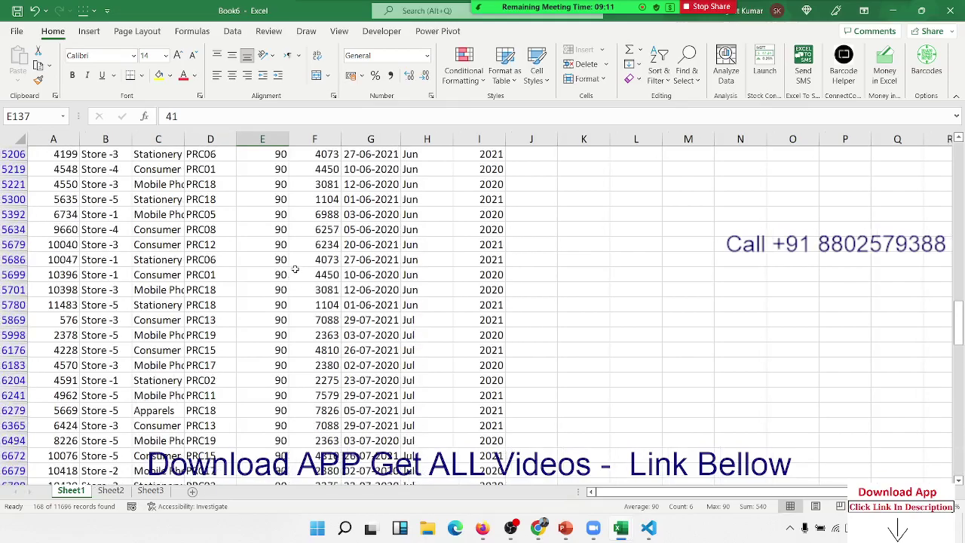
scroll(295, 269, up, 18)
scroll(294, 264, up, 8)
scroll(276, 233, down, 7)
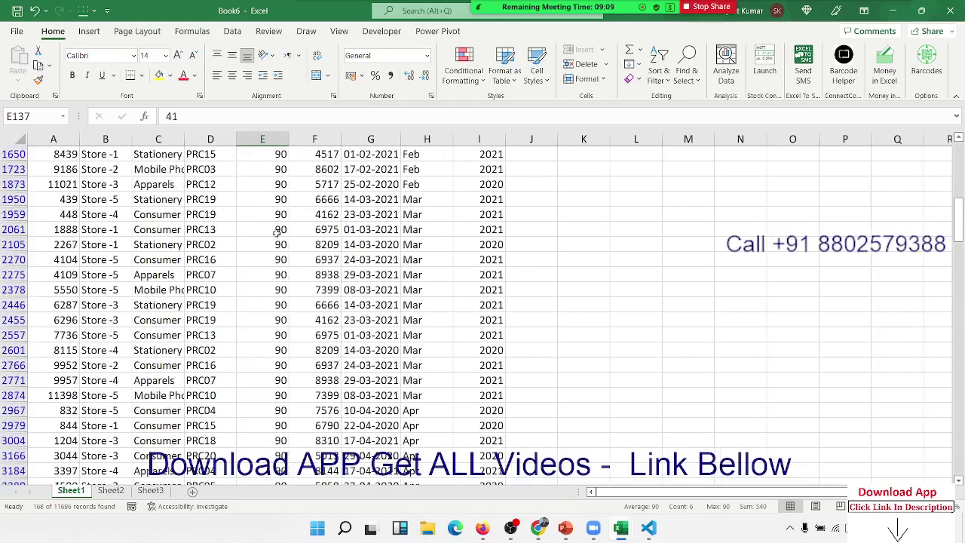
scroll(276, 233, down, 20)
scroll(276, 233, down, 8)
scroll(276, 233, down, 13)
scroll(277, 233, down, 5)
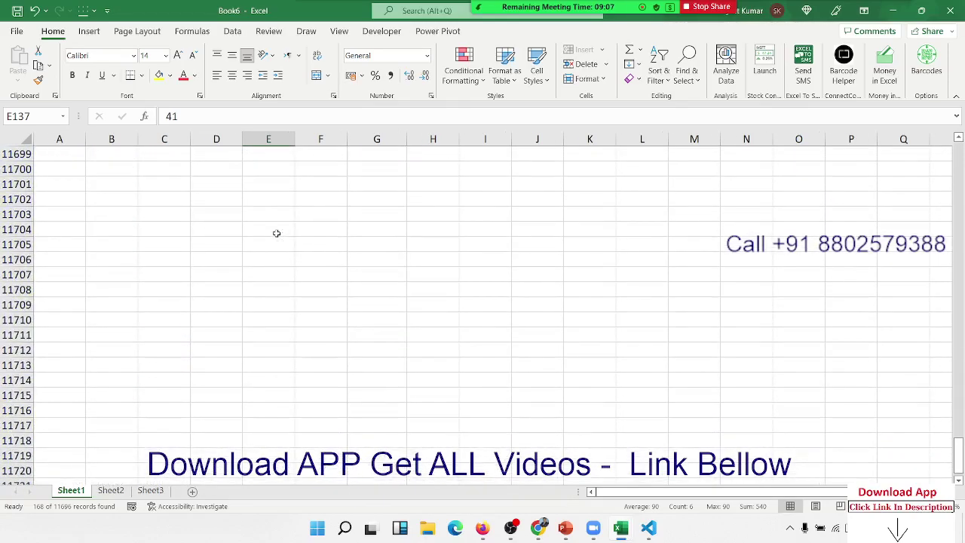
scroll(276, 233, up, 10)
scroll(276, 233, up, 20)
scroll(277, 233, up, 18)
scroll(277, 233, up, 6)
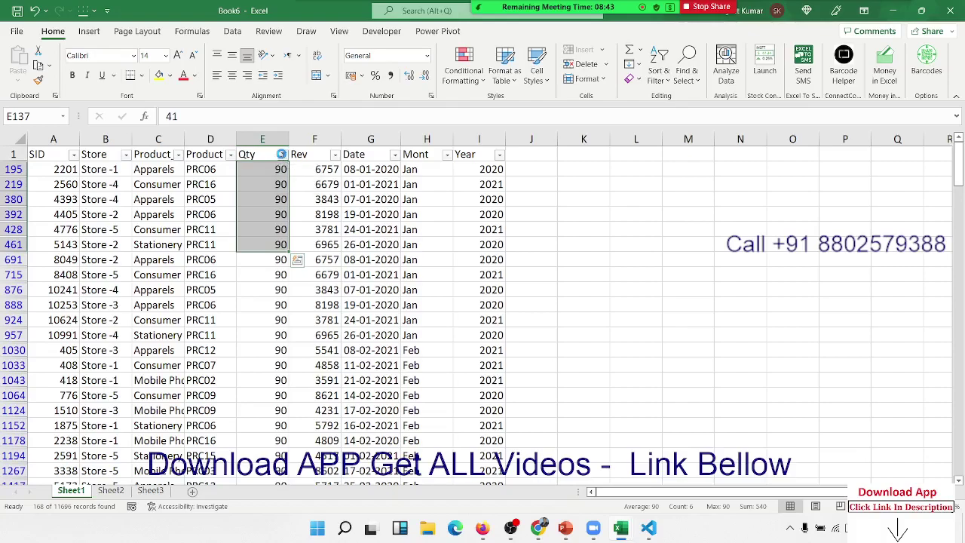
- Clear the filter from the Qty column so all records show again
click(284, 155)
click(222, 240)
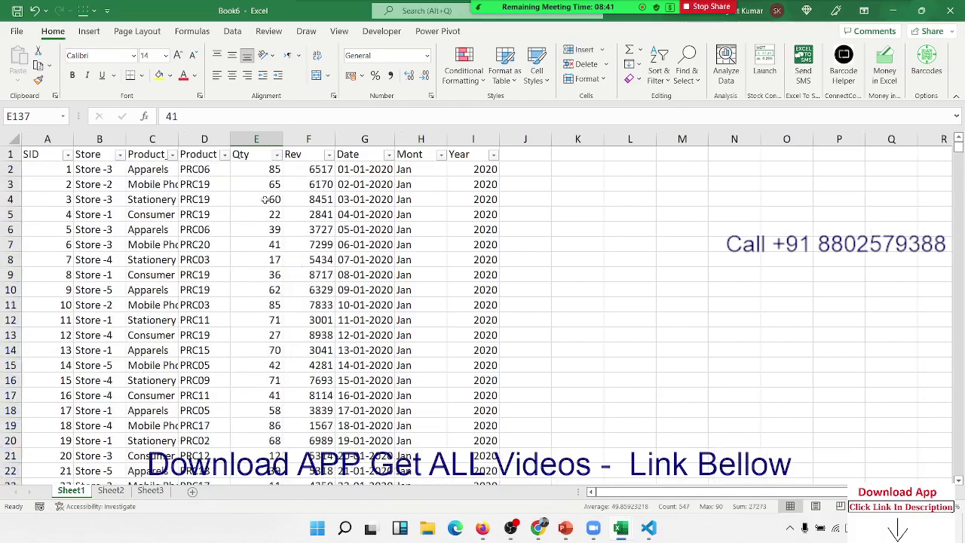
click(277, 154)
mouse_move(226, 271)
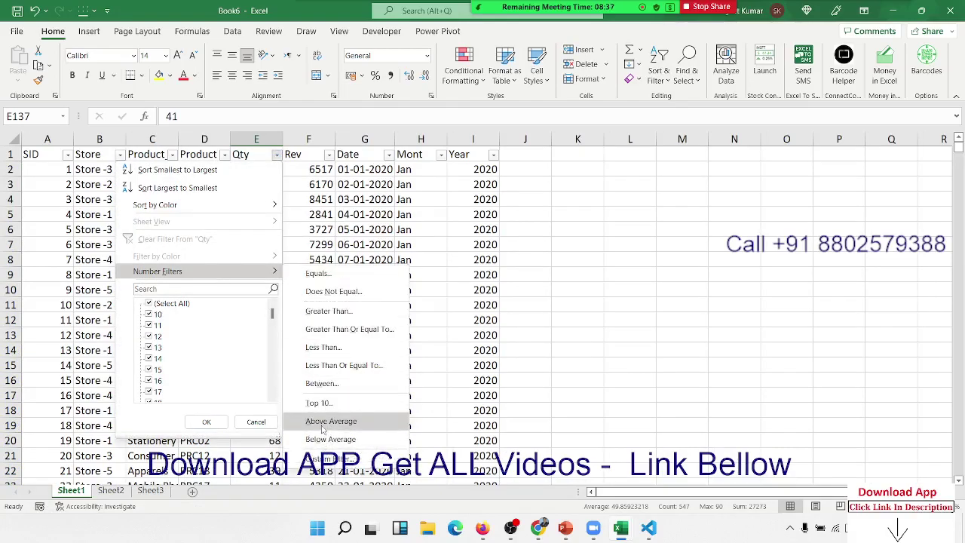
key(Escape)
key(Escape)
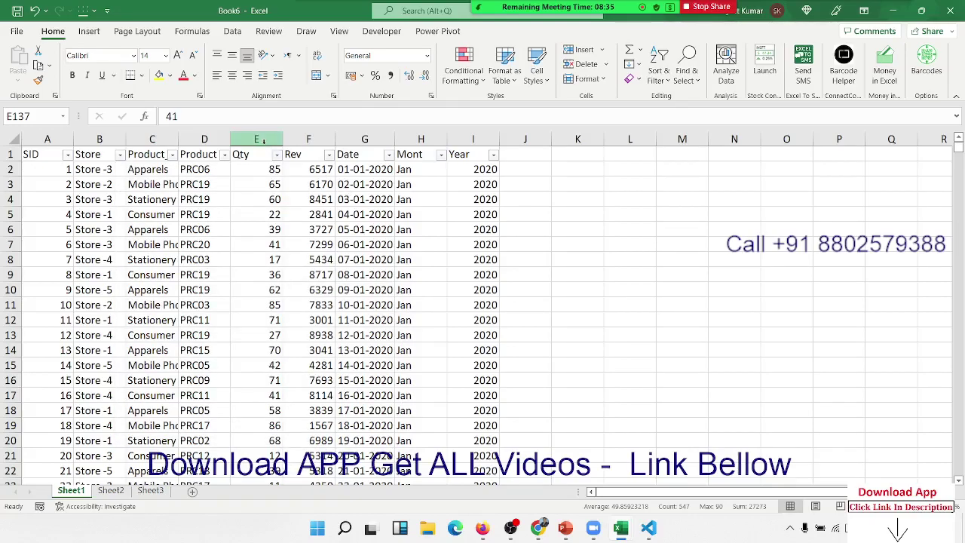
- Select cell E2 and open a Custom Filter for the Qty column
click(258, 140)
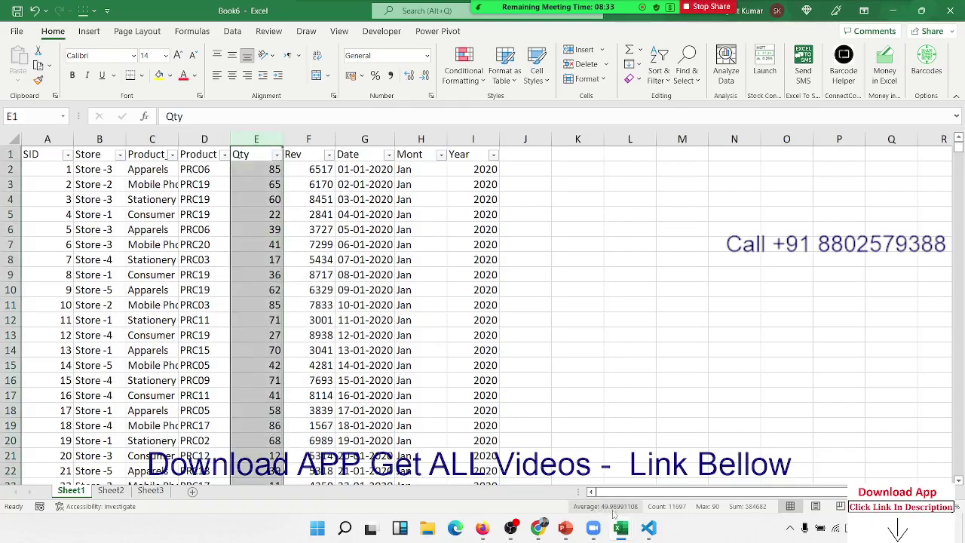
click(276, 163)
click(277, 154)
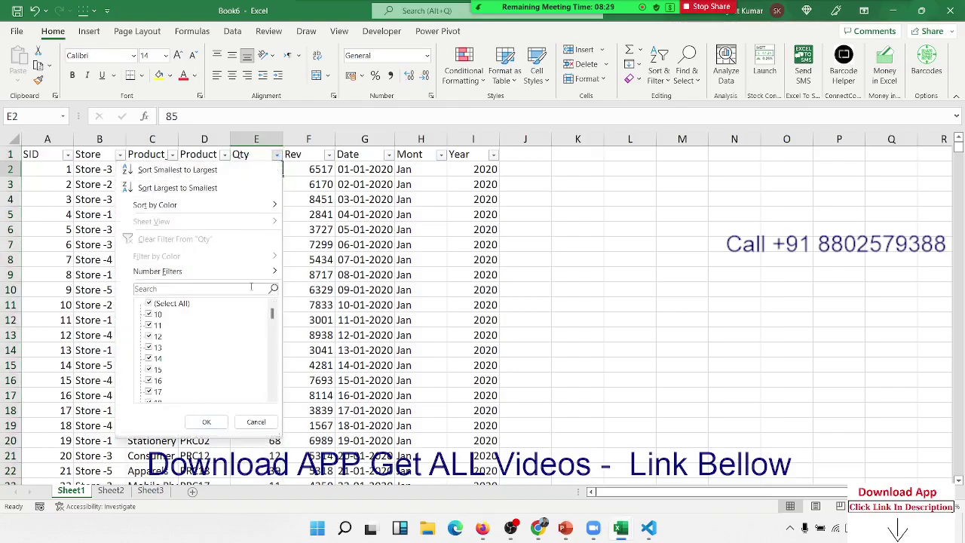
mouse_move(256, 272)
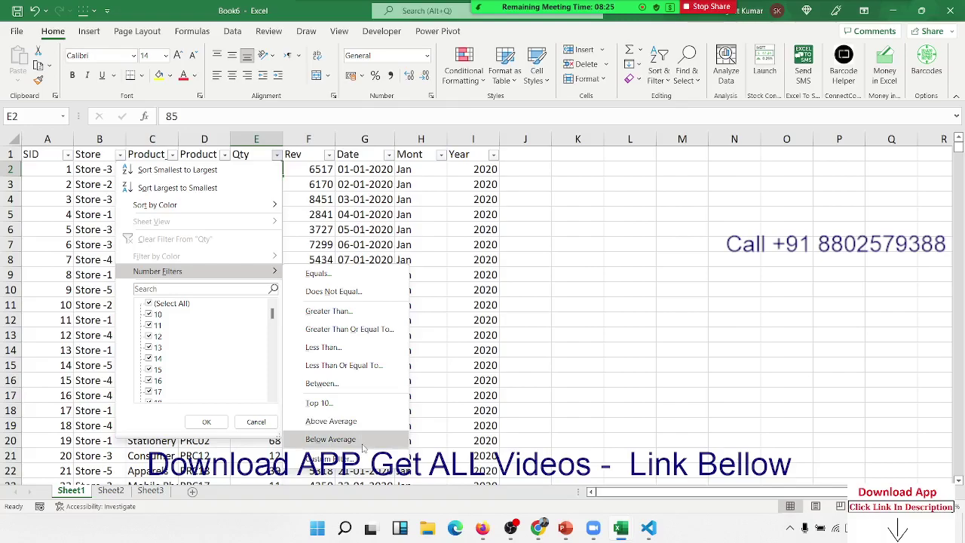
click(361, 460)
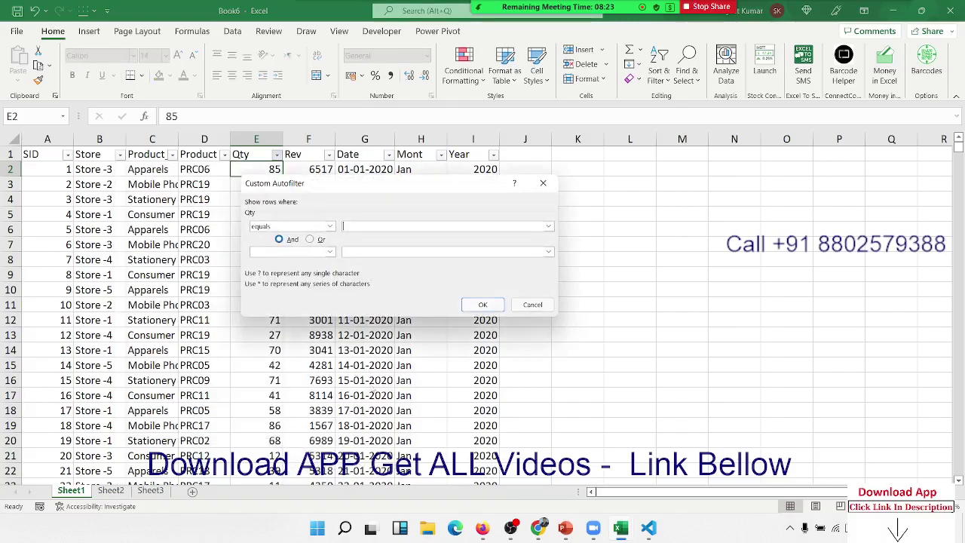
- Set the first custom Qty condition to 'is greater than' 50
click(330, 227)
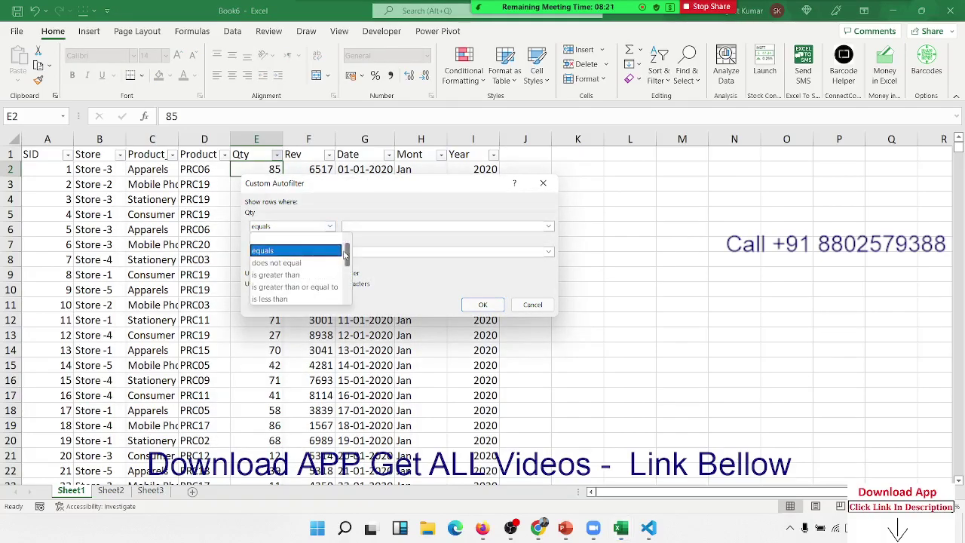
scroll(346, 257, down, 2)
scroll(346, 257, up, 2)
click(353, 212)
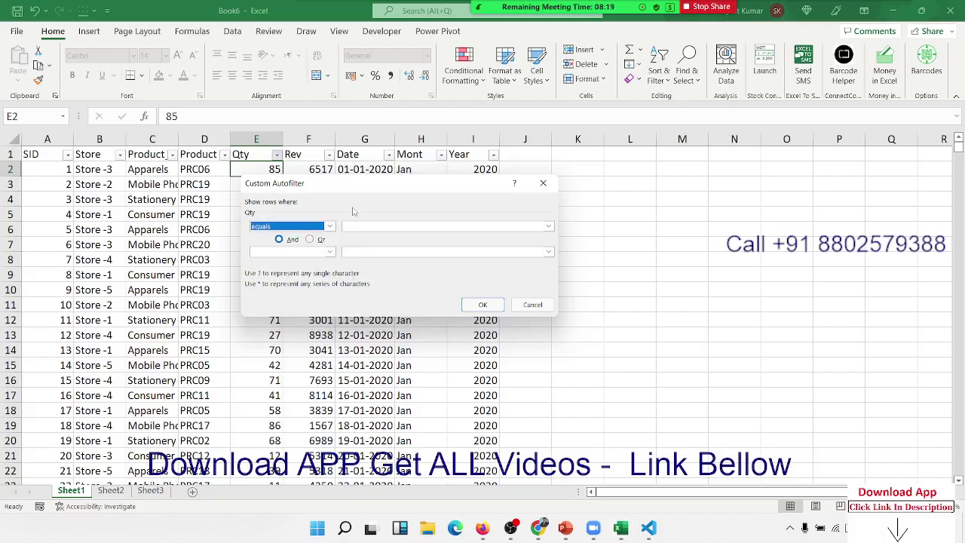
click(306, 230)
click(306, 231)
click(286, 225)
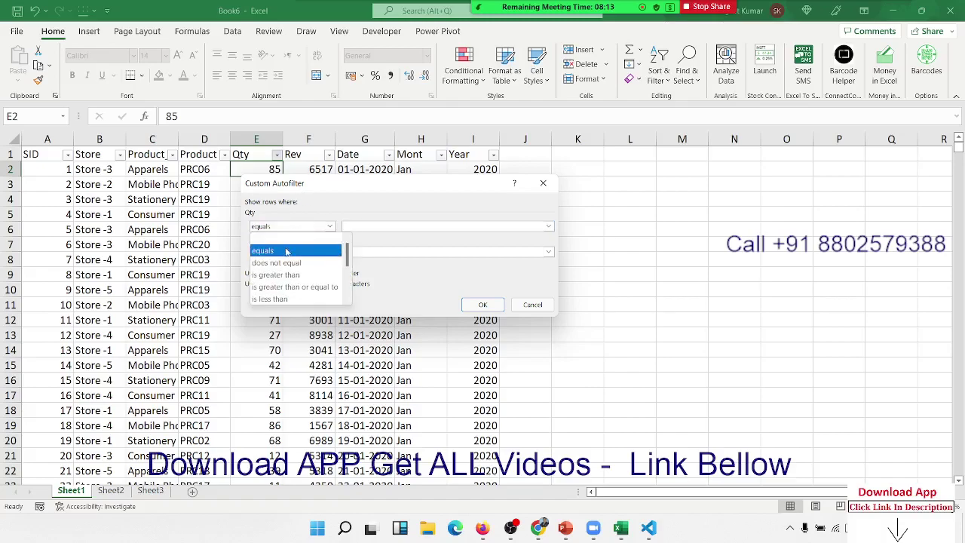
click(277, 274)
click(357, 225)
text(50)
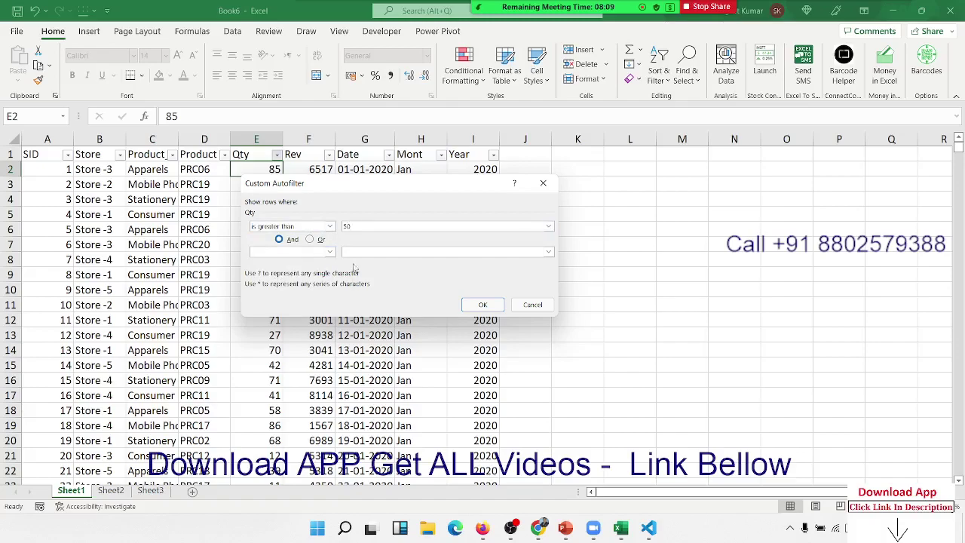
- Set the second condition to 'is less than' 80 and toggle Or, ending on And
click(329, 251)
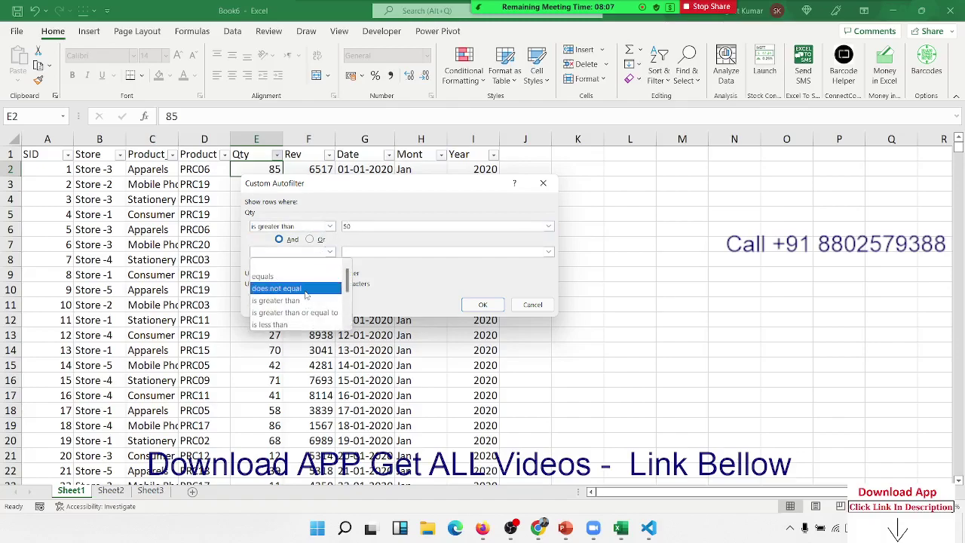
click(305, 325)
click(365, 254)
text(80)
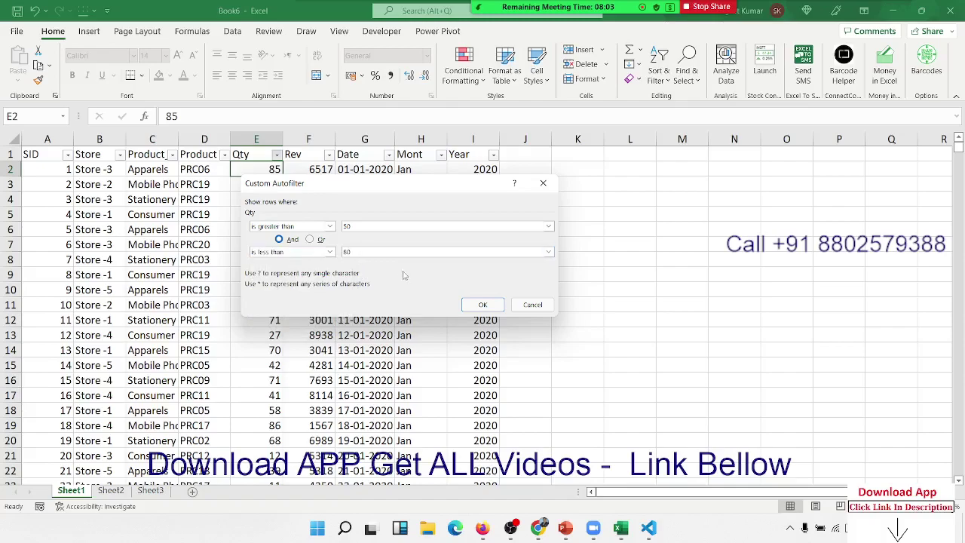
drag(401, 193, 525, 175)
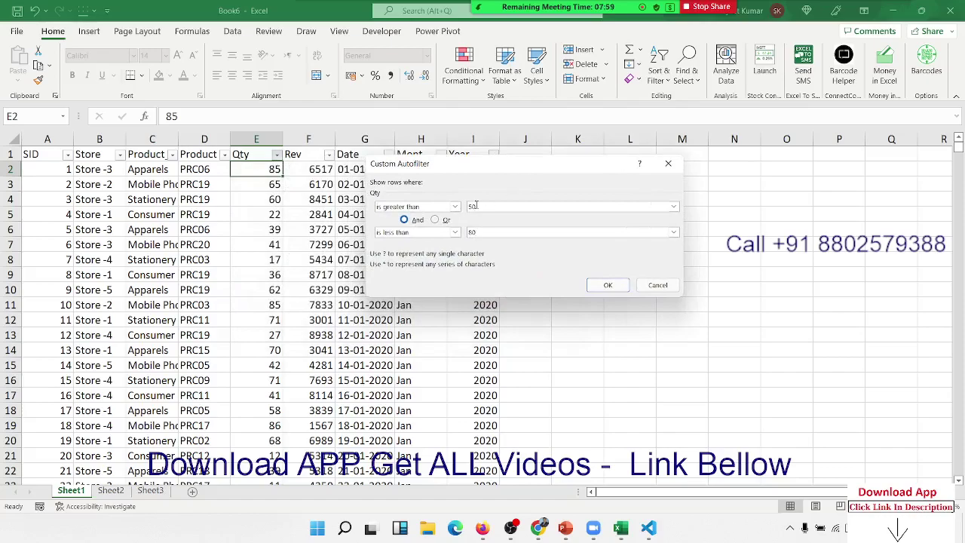
click(407, 220)
click(436, 220)
click(405, 220)
click(669, 288)
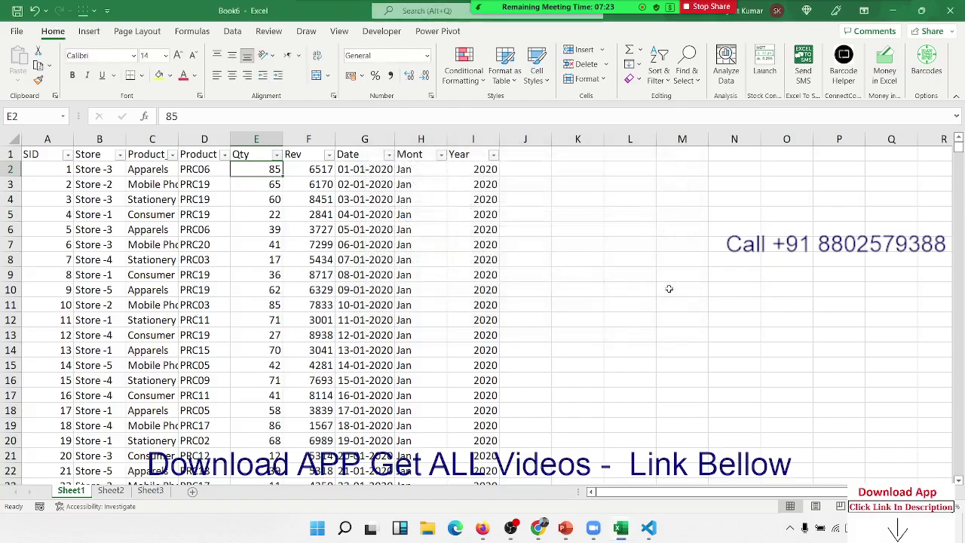
click(439, 224)
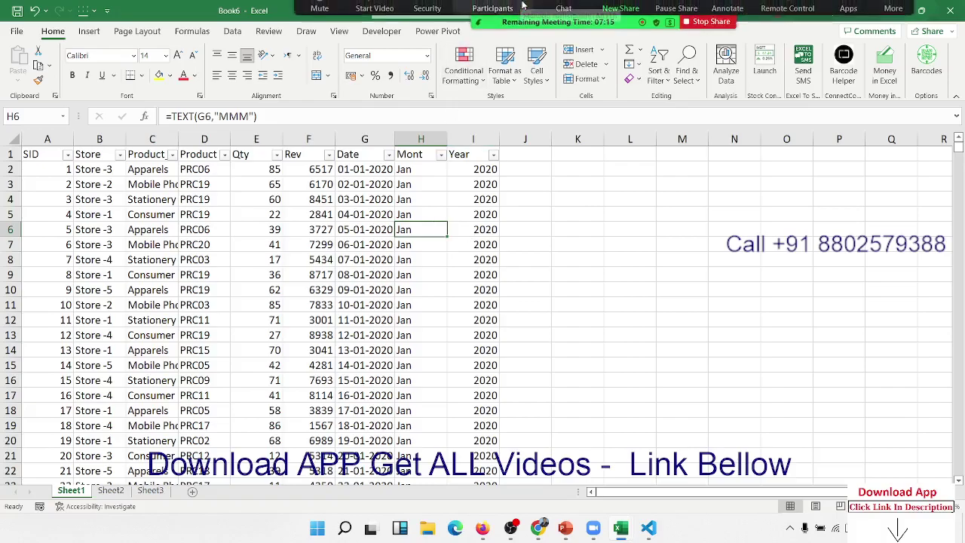
click(497, 16)
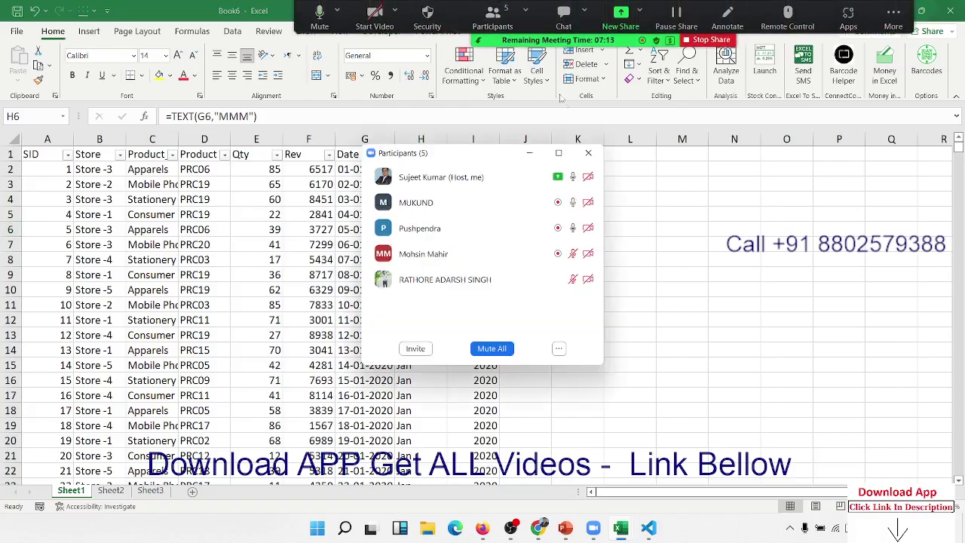
click(588, 155)
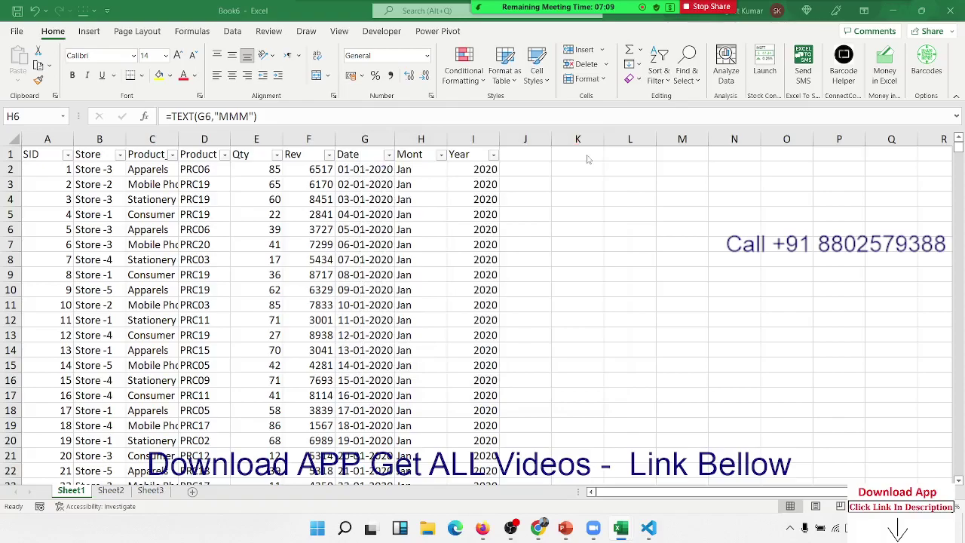
click(9, 380)
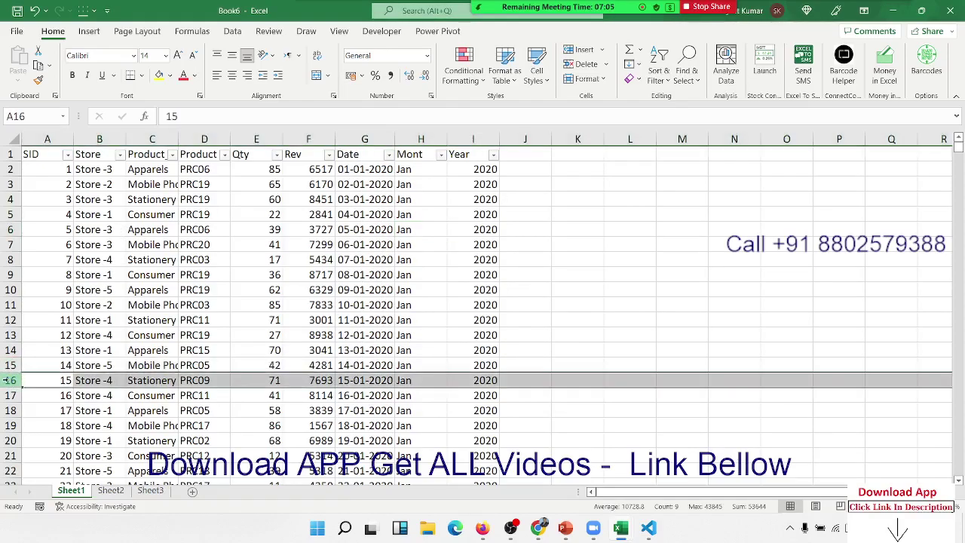
- Insert a blank row at row 16 and select the data block from A1
key(ctrl+plus)
click(88, 320)
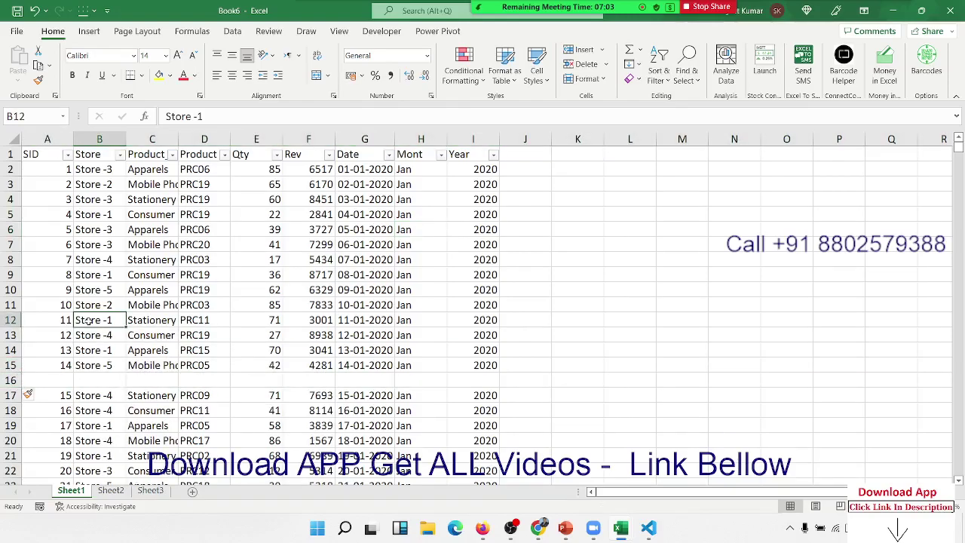
key(ctrl+Up)
key(ctrl+Left)
key(ctrl+shift+Right)
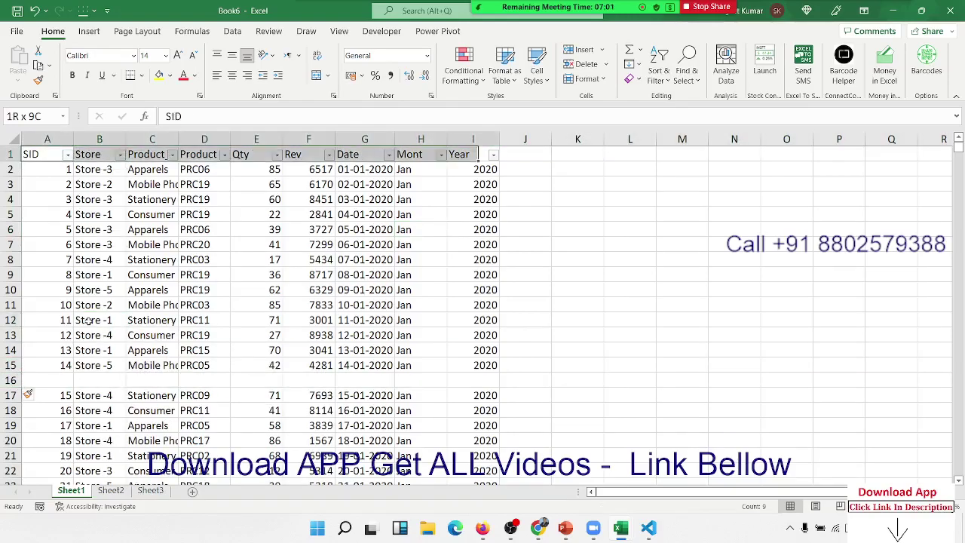
key(ctrl+shift+Down)
key(ctrl+shift+Down)
key(shift+Down)
key(ctrl+shift+Down)
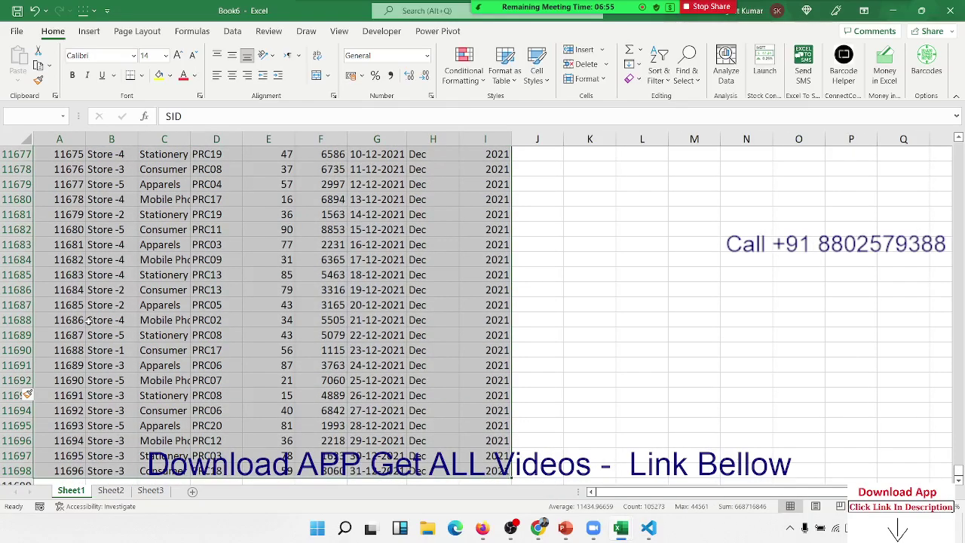
- Reselect the data range from A1 past the blank row to the end of data
key(ctrl+Home)
key(Down)
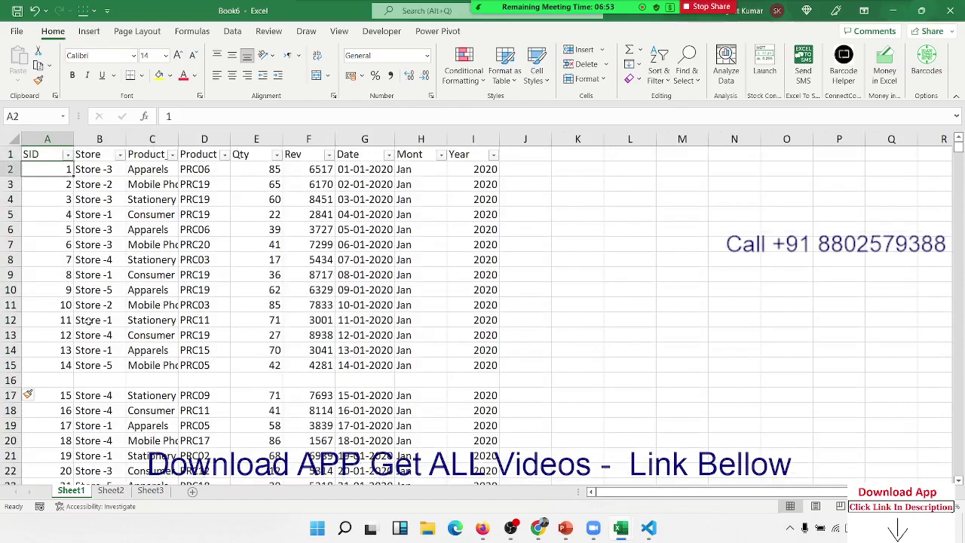
key(Down)
key(Down)
key(Down)
key(Down)
key(Down)
key(Down)
key(Down)
key(Down)
key(Down)
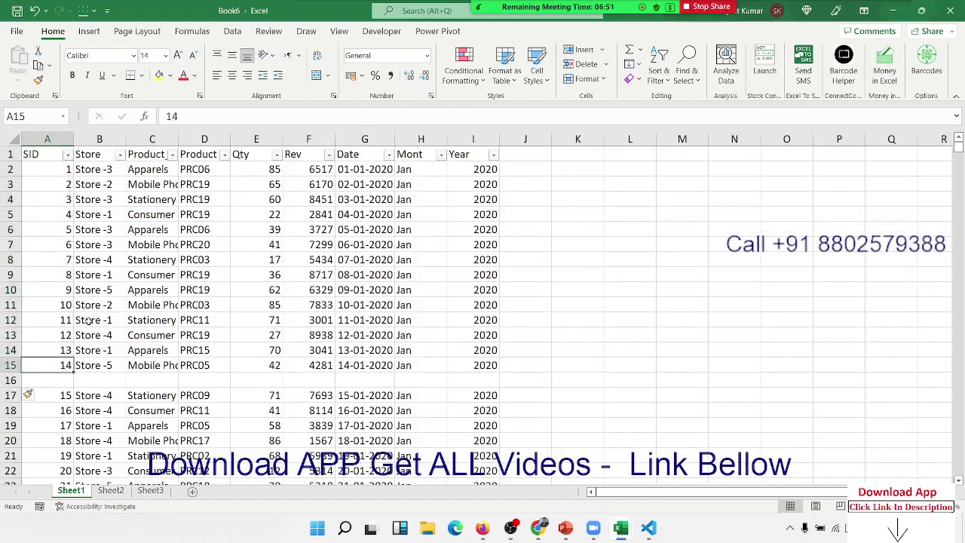
key(Down)
key(ctrl+Up)
key(ctrl+Up)
key(ctrl+shift+Right)
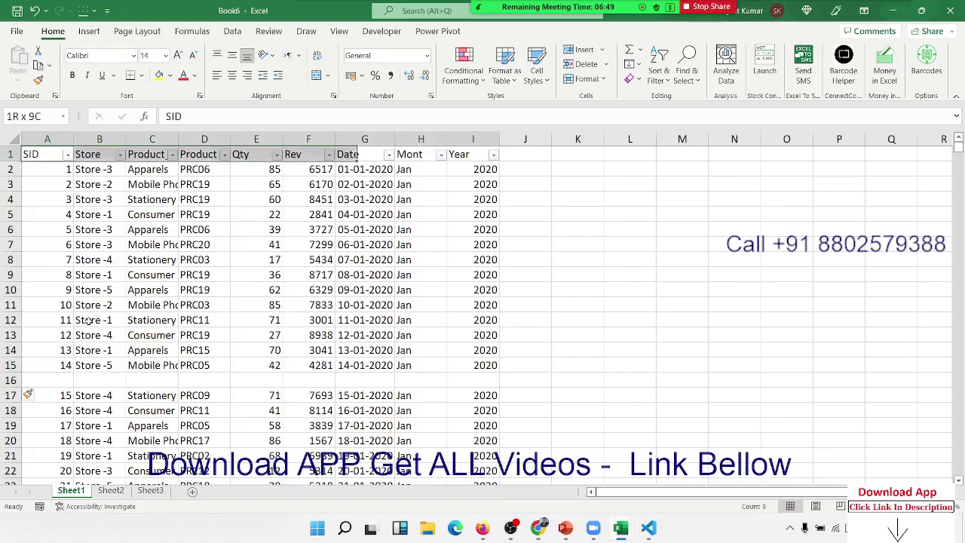
key(ctrl+shift+Down)
key(shift+Down)
key(shift+Down)
key(ctrl+shift+Down)
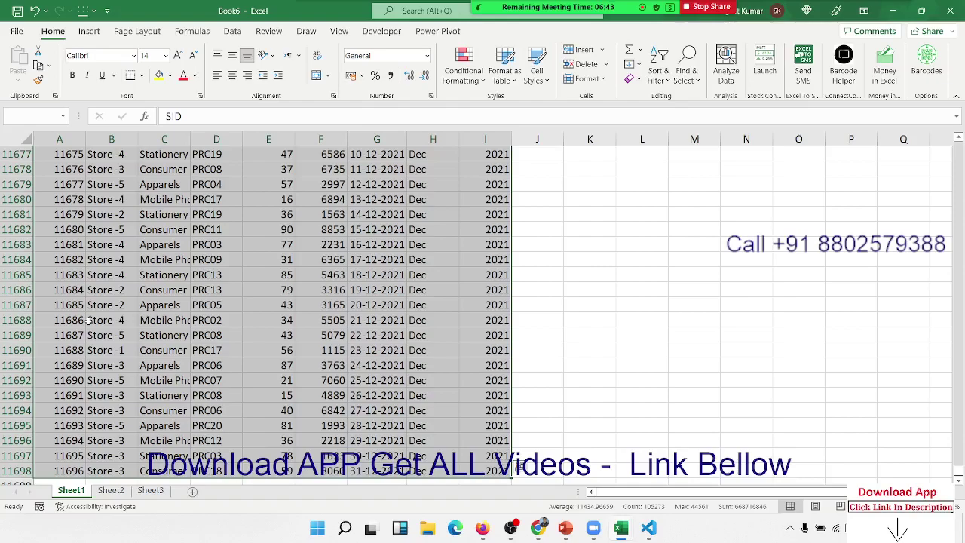
- Dismiss Quick Analysis and undo to remove the empty row 16
key(ctrl+q)
key(Escape)
key(ctrl+Home)
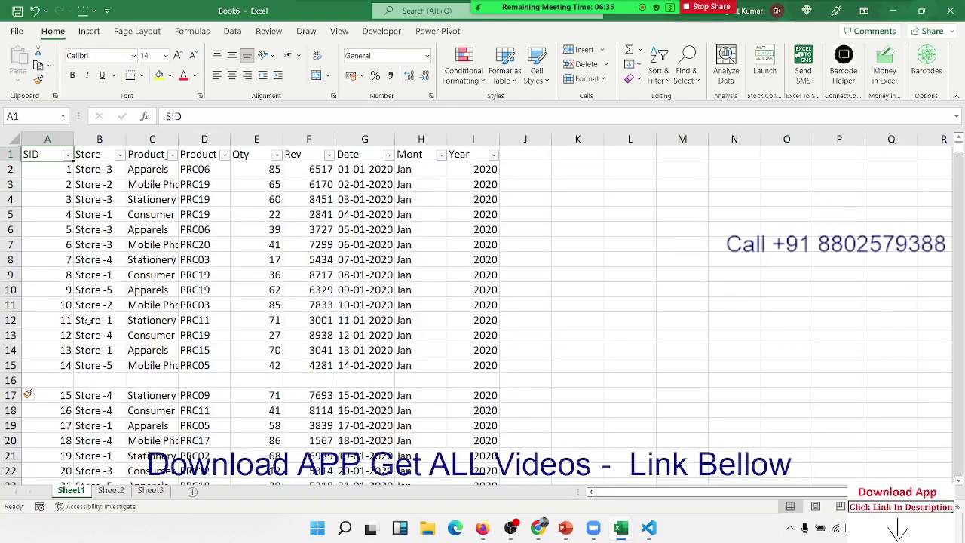
key(ctrl+z)
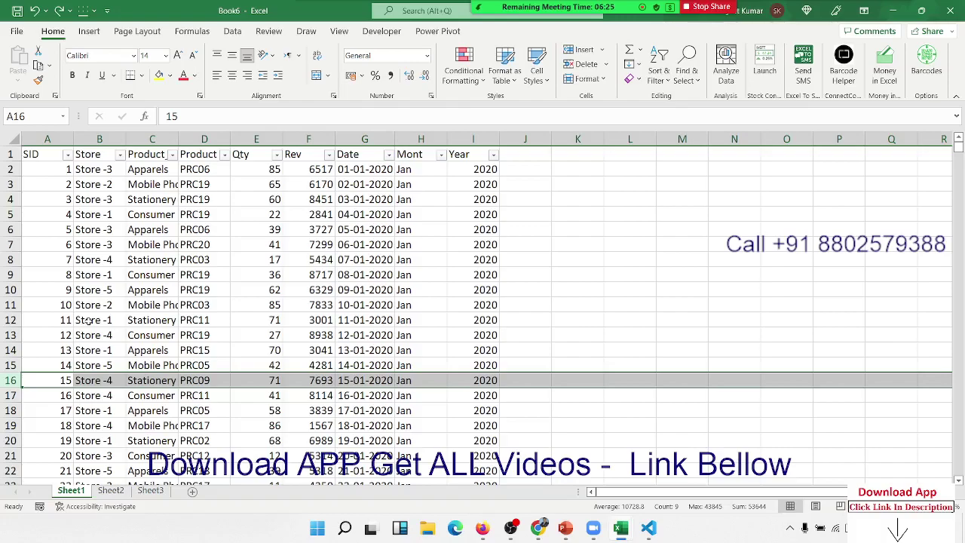
key(Up)
key(Up)
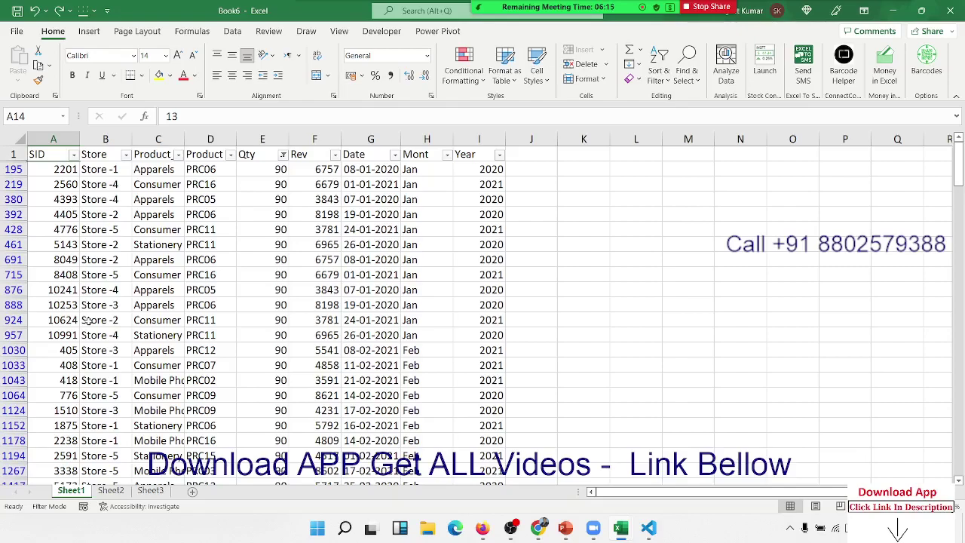
- Clear the Qty filter, turn off AutoFilter with Ctrl+Shift+L, and select cell C4
key(alt+a)
key(c)
key(ctrl+shift+l)
key(ctrl+Home)
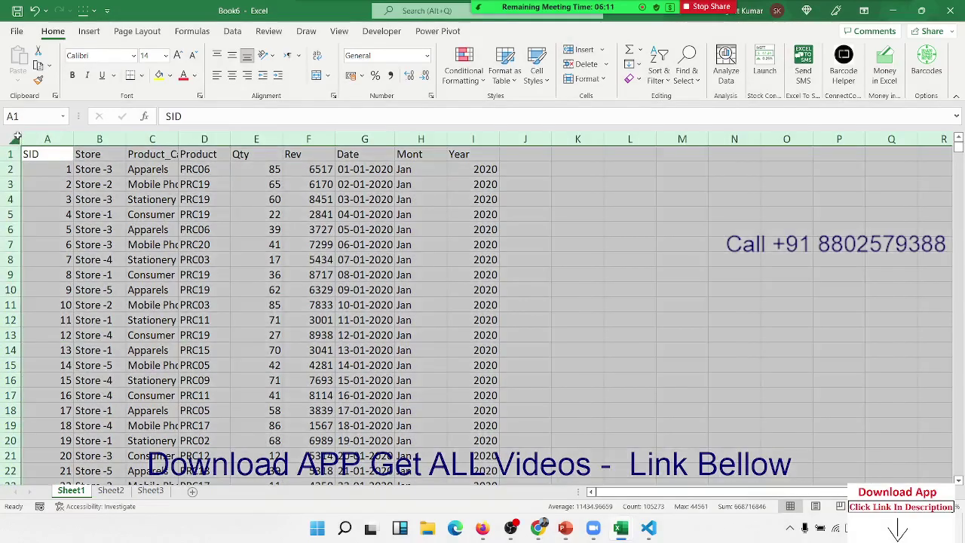
click(16, 137)
click(165, 200)
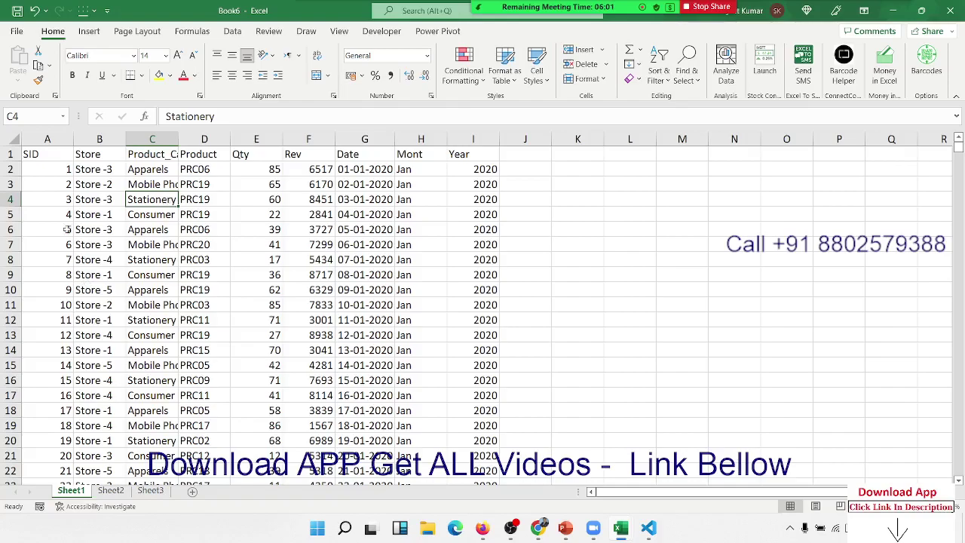
- Save the sales workbook as 'Soft' and close its window
click(17, 10)
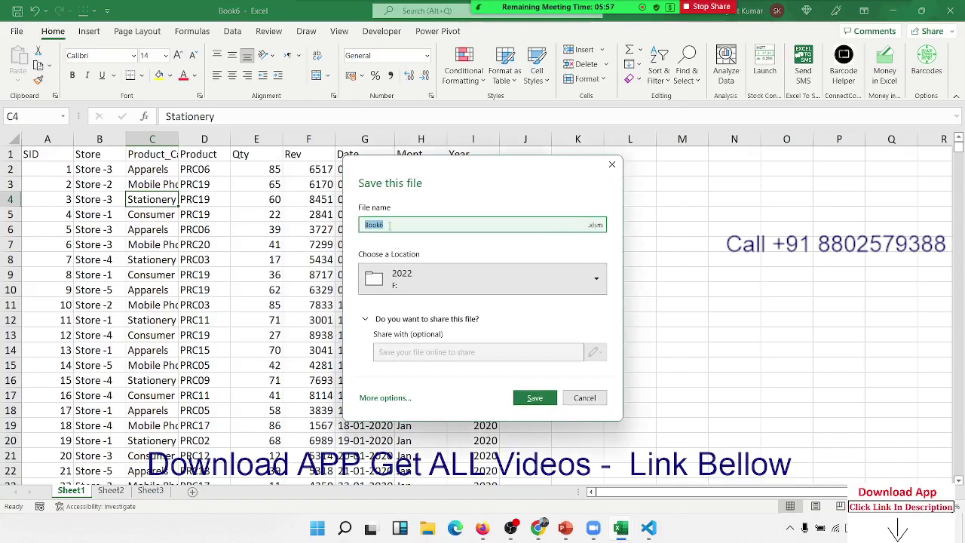
text(S)
text(oft)
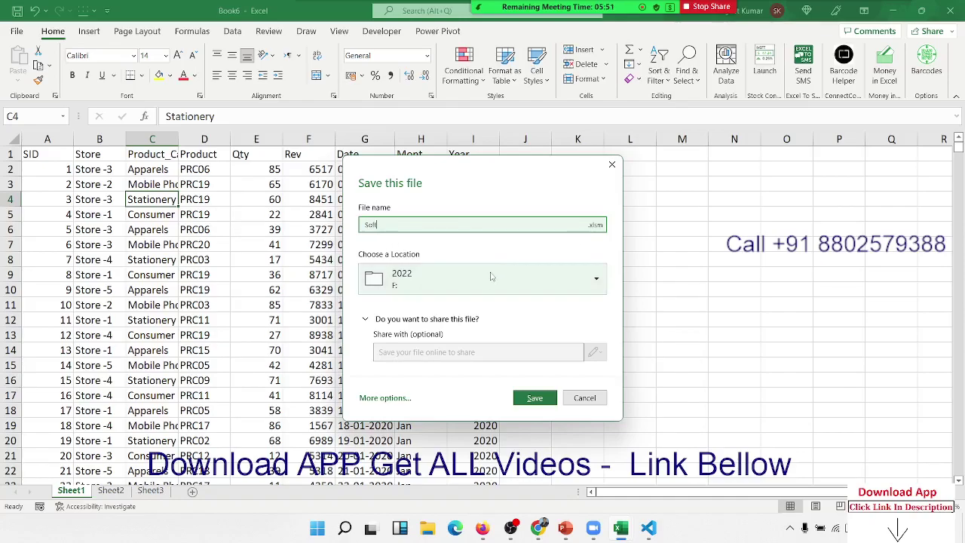
click(535, 398)
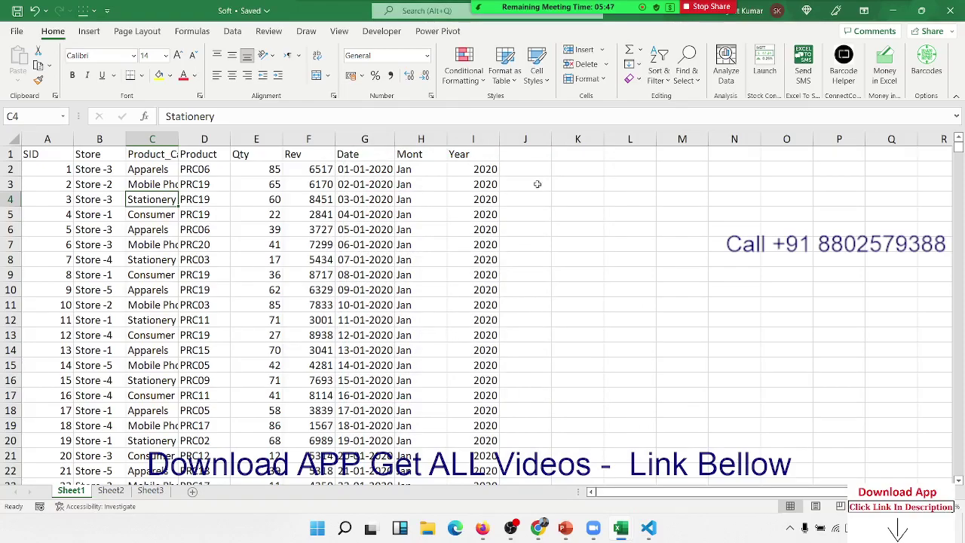
click(951, 12)
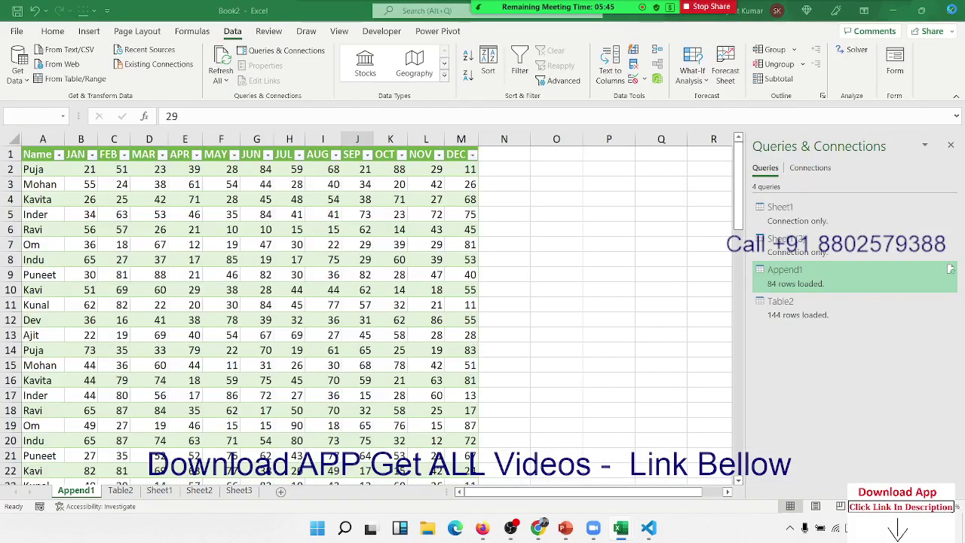
click(456, 234)
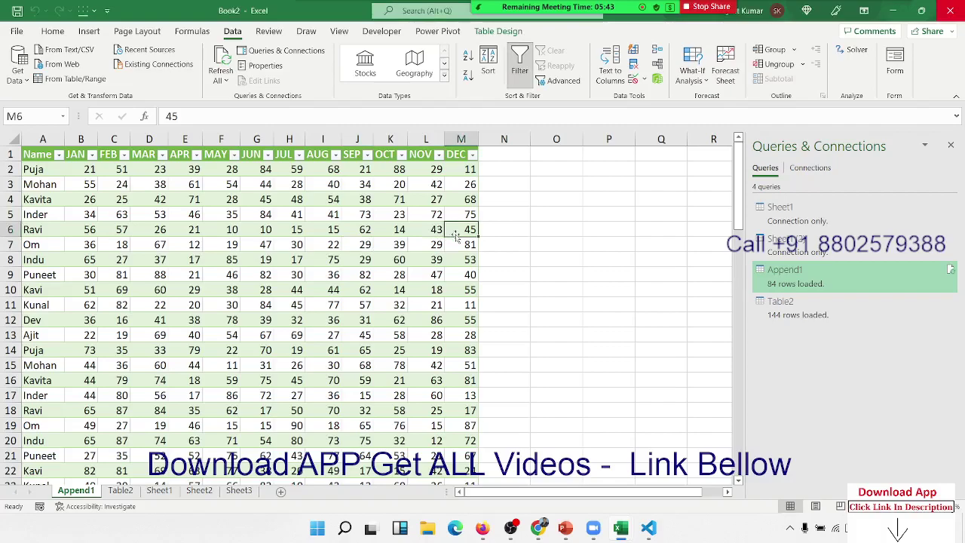
click(67, 31)
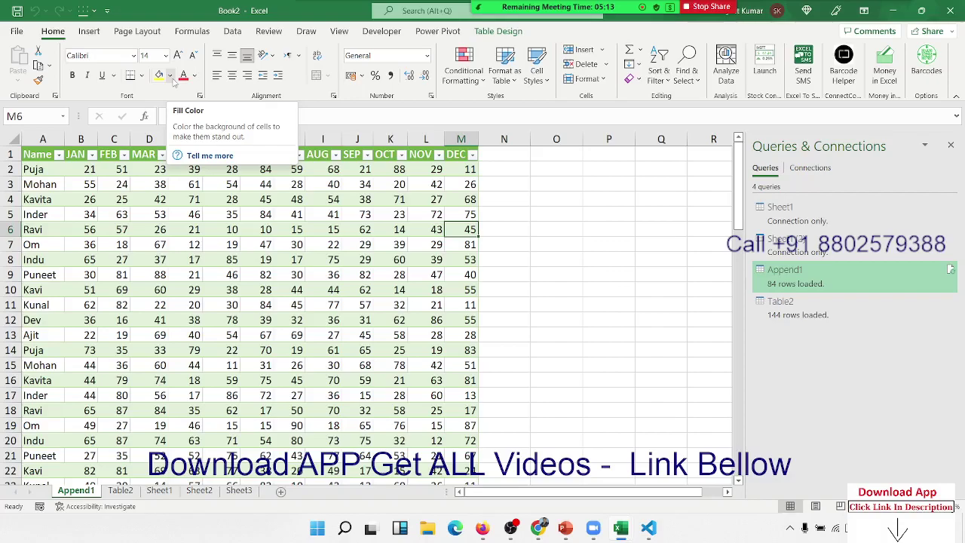
- Choose End from the Zoom toolbar's More menu to bring up the end-meeting options
mouse_move(827, 10)
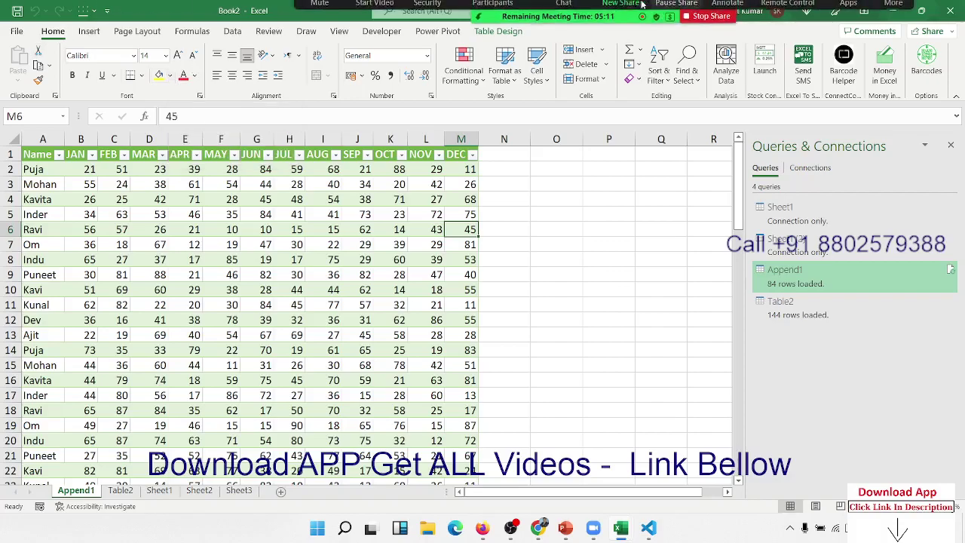
click(894, 15)
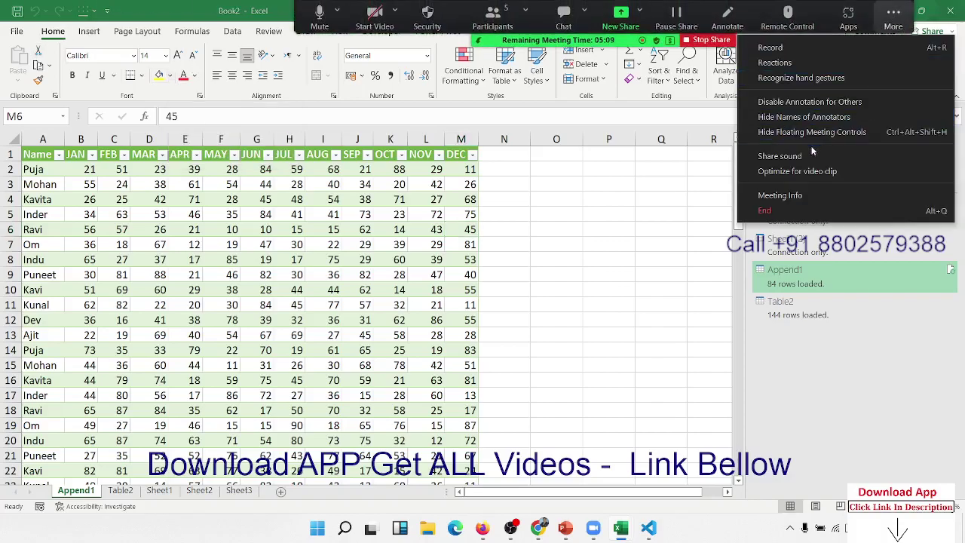
click(786, 216)
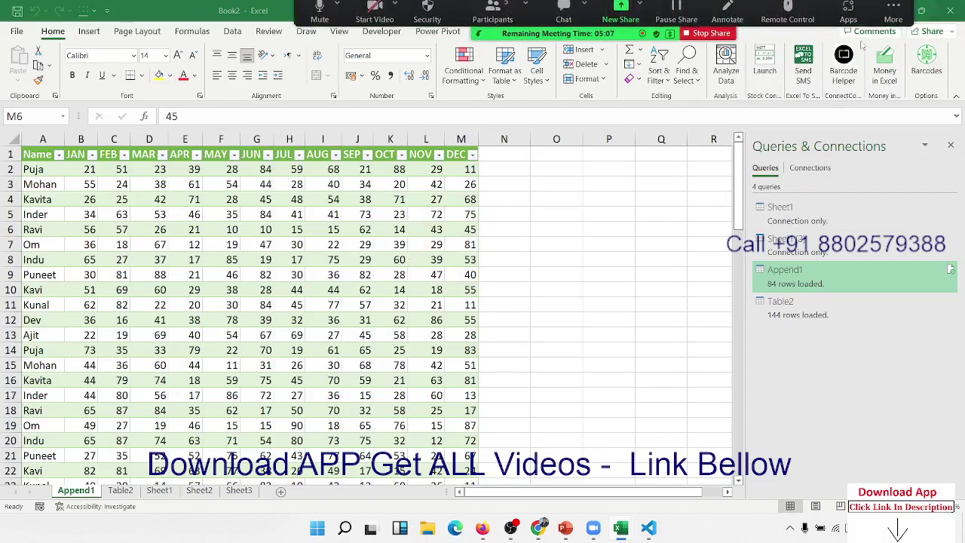
click(889, 23)
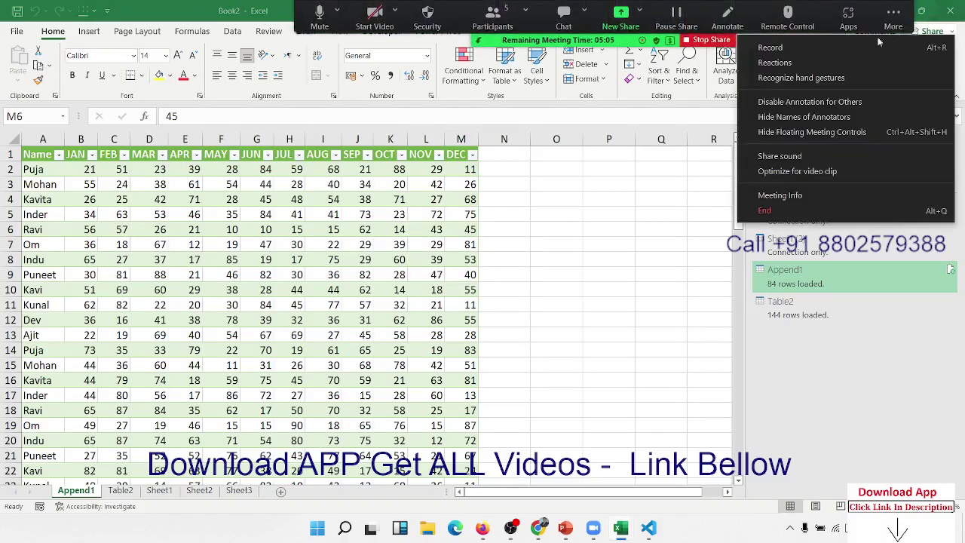
click(781, 212)
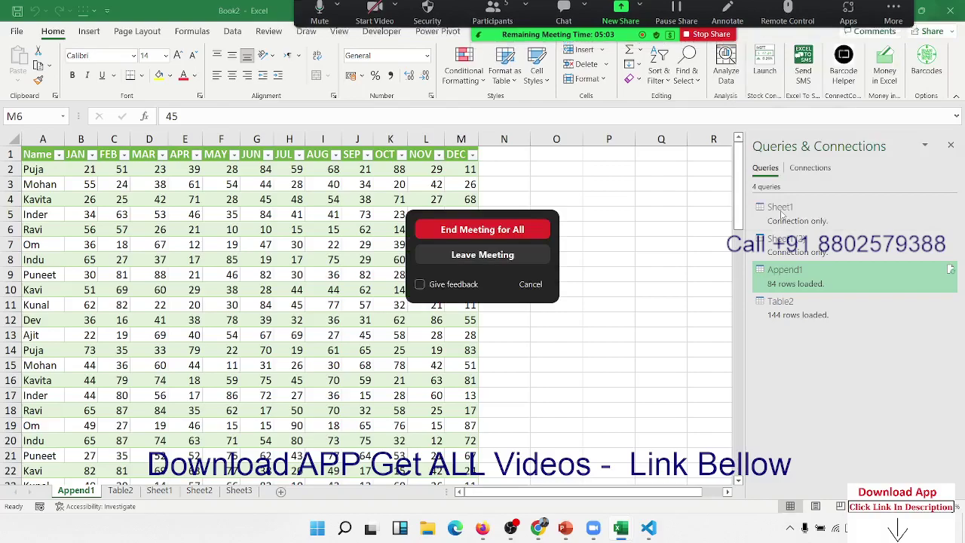